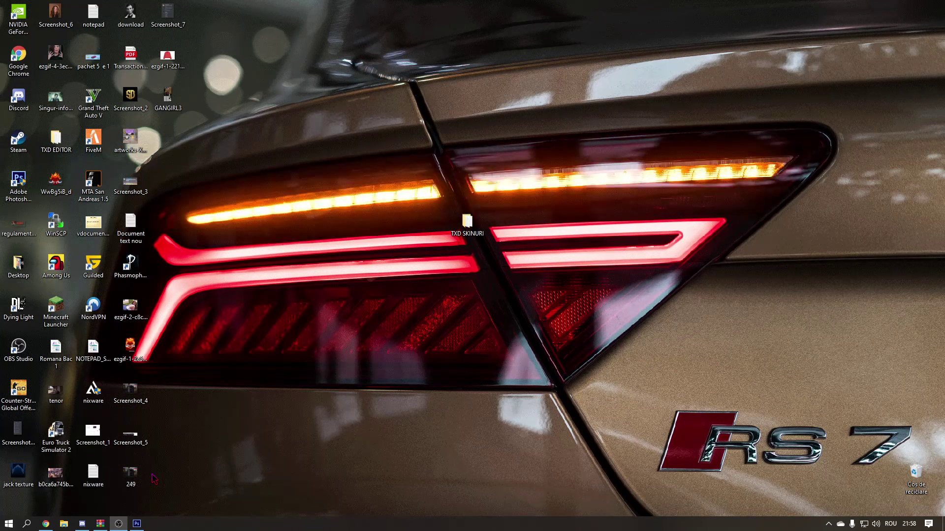
{"action": "left_click_drag", "start_coordinate": [438, 184], "coordinate": [573, 201]}
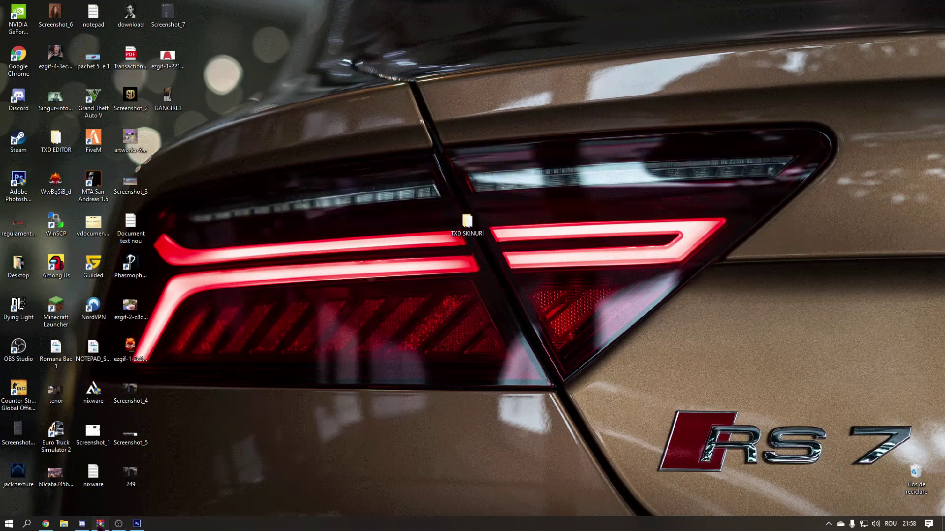
View the contents of the TXDWS.2018_01 (2).rar archive in its window, and close the archive
{"action": "left_click", "coordinate": [100, 524]}
{"action": "left_click_drag", "start_coordinate": [601, 87], "coordinate": [528, 102]}
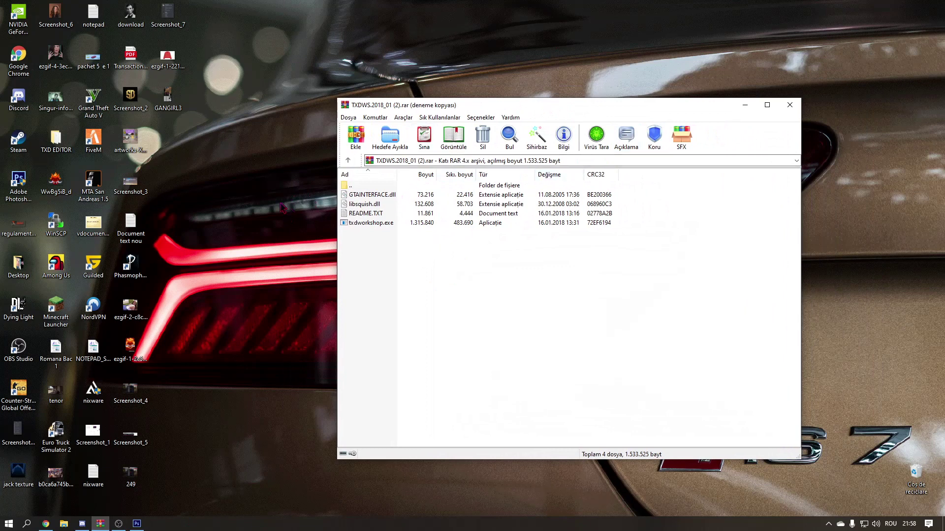
{"action": "left_click_drag", "start_coordinate": [424, 110], "coordinate": [599, 189]}
{"action": "left_click_drag", "start_coordinate": [573, 362], "coordinate": [559, 383]}
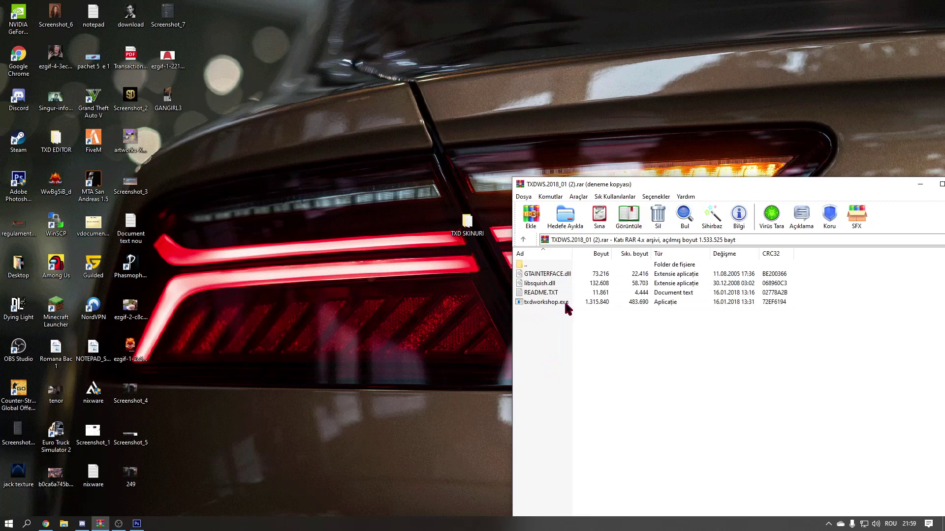
{"action": "left_click_drag", "start_coordinate": [650, 184], "coordinate": [496, 156]}
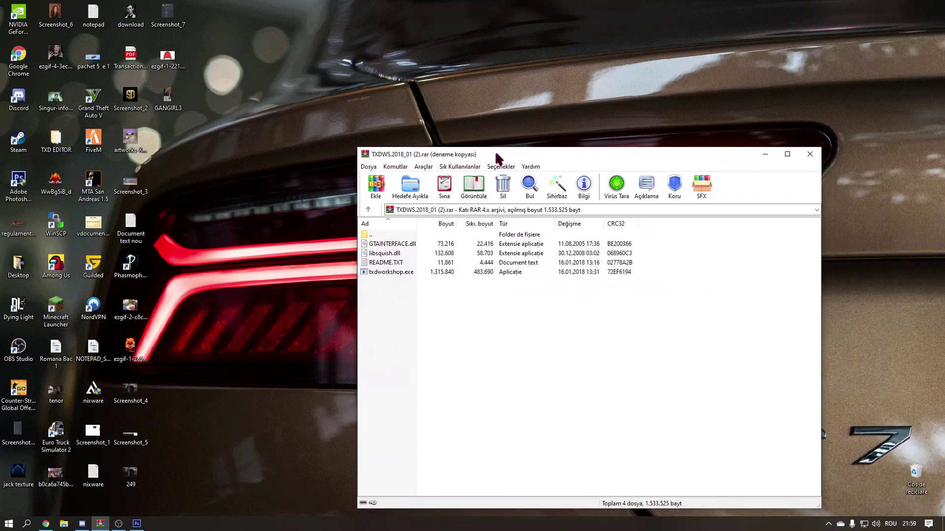
{"action": "left_click", "coordinate": [810, 154]}
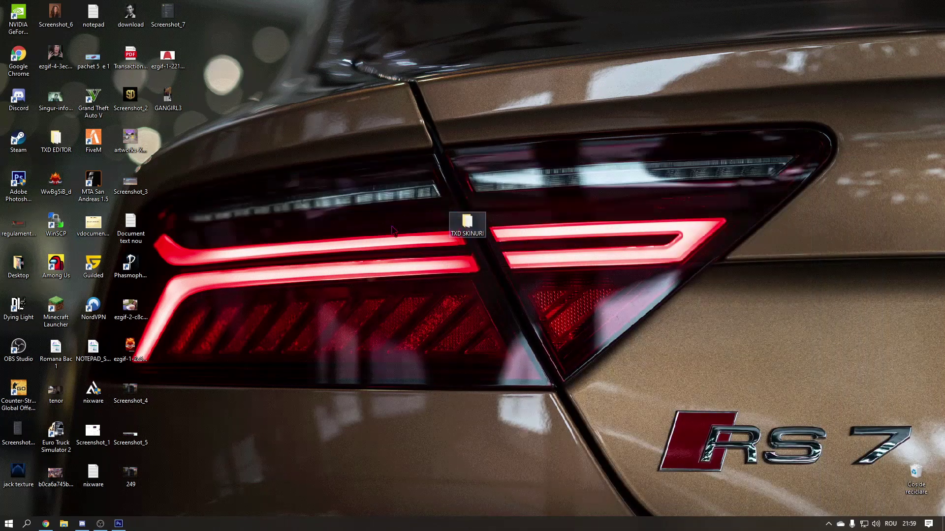
Launch txdworkshop from the TXD SKINURI desktop folder and minimize the folder window
{"action": "double_click", "coordinate": [467, 229]}
{"action": "left_click", "coordinate": [404, 253]}
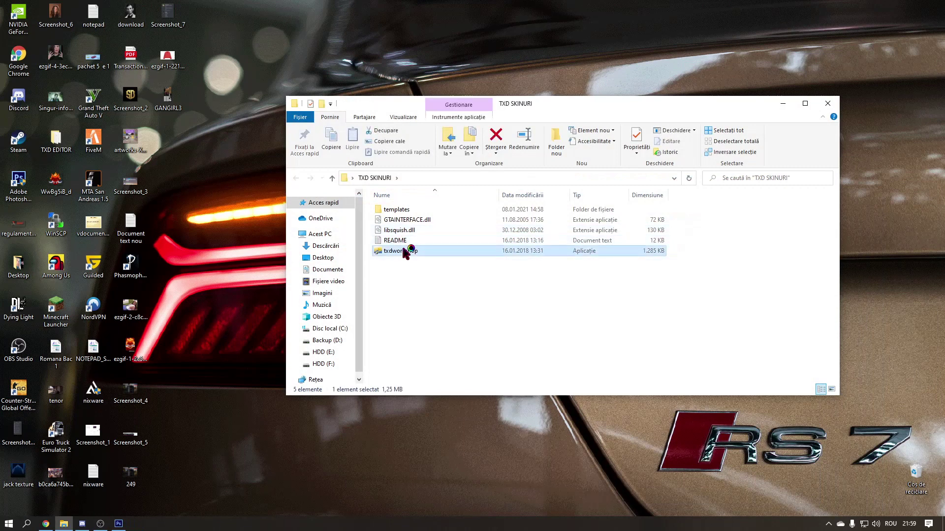
{"action": "mouse_move", "coordinate": [129, 512]}
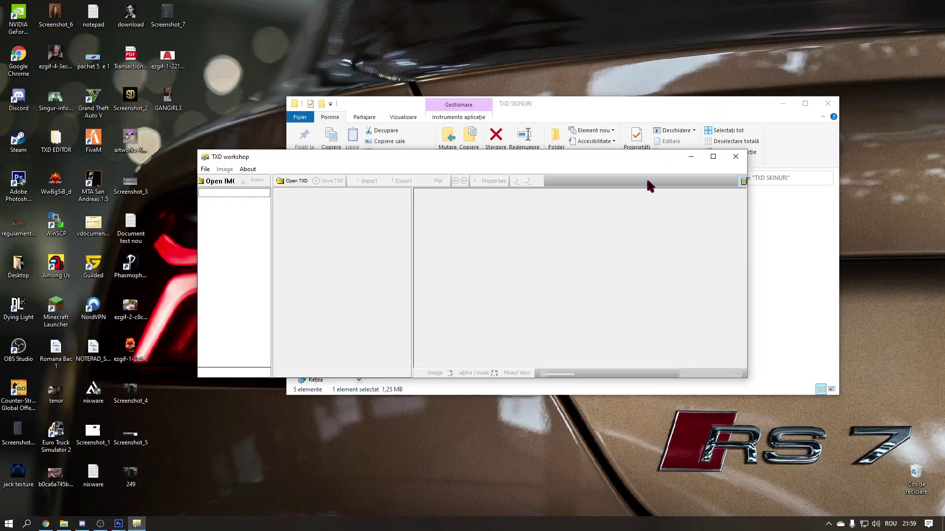
{"action": "left_click", "coordinate": [783, 104]}
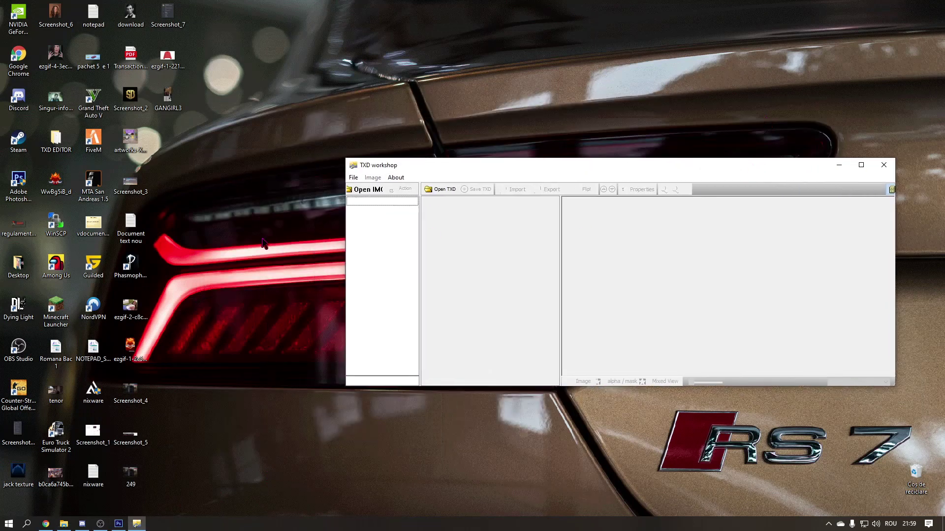
Open the gta3 IMG archive from the GTA\models folder under Fișiere program on drive C
{"action": "left_click", "coordinate": [369, 191]}
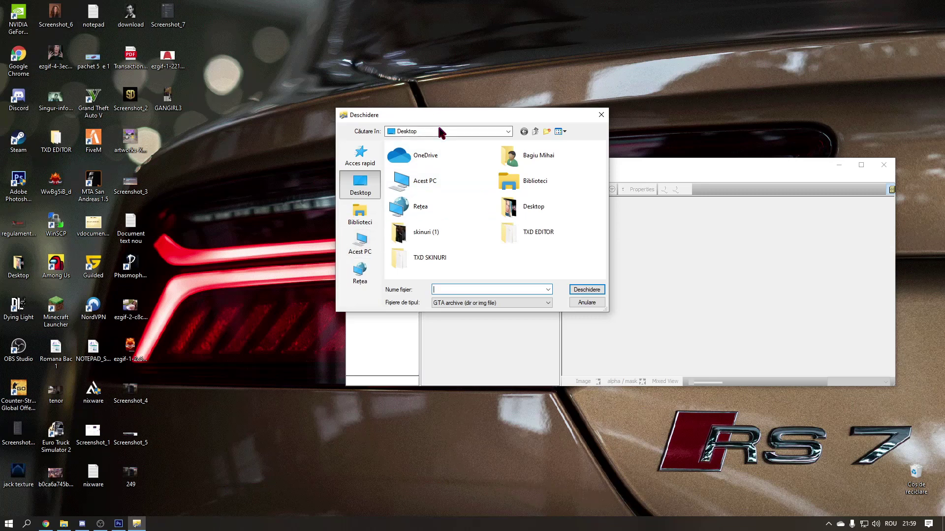
{"action": "double_click", "coordinate": [436, 181]}
{"action": "scroll", "coordinate": [432, 194], "scroll_direction": "down", "scroll_amount": 3}
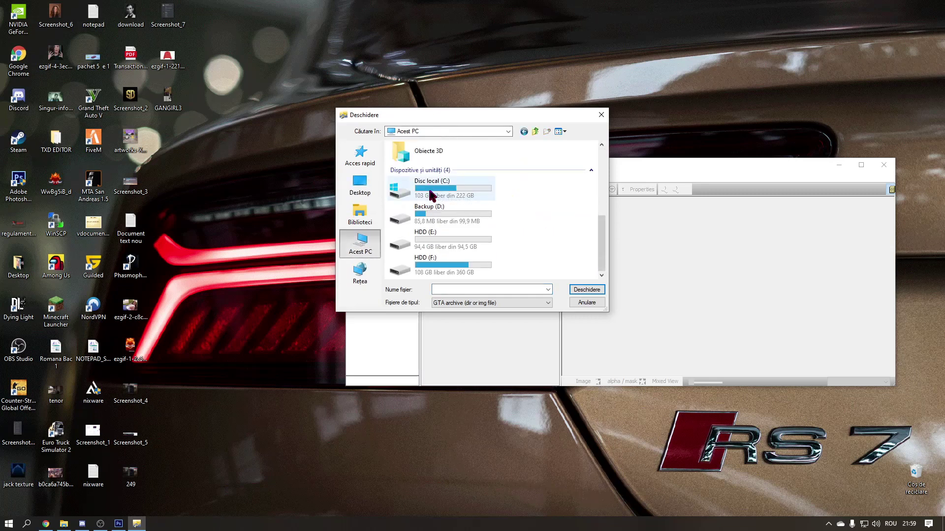
{"action": "double_click", "coordinate": [435, 187]}
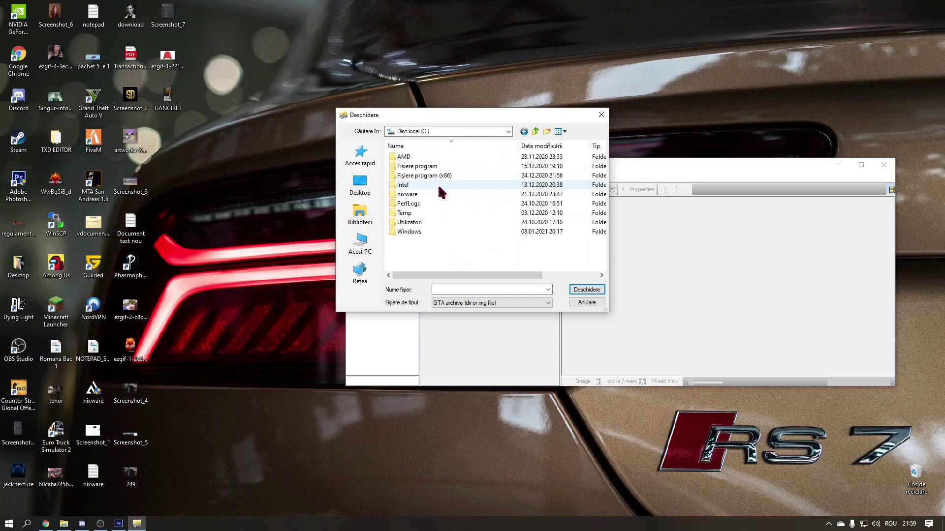
{"action": "double_click", "coordinate": [418, 166]}
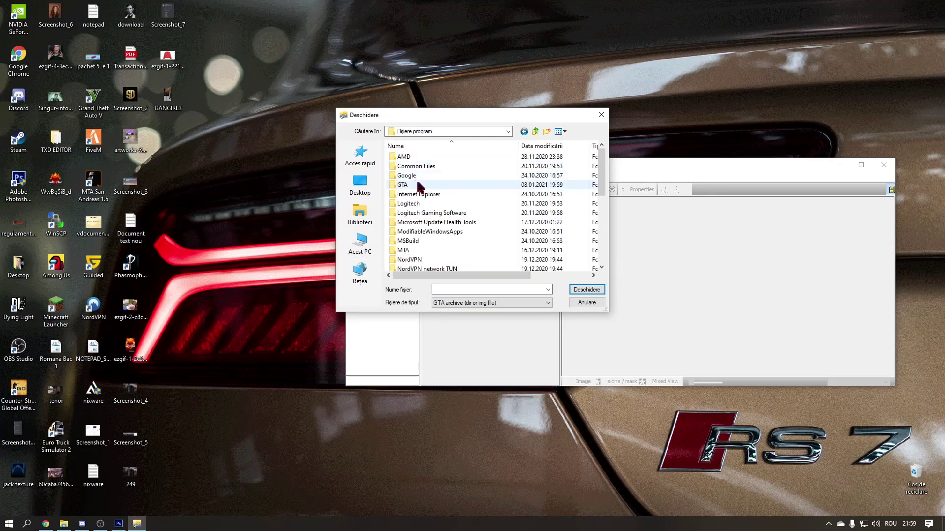
{"action": "double_click", "coordinate": [418, 186]}
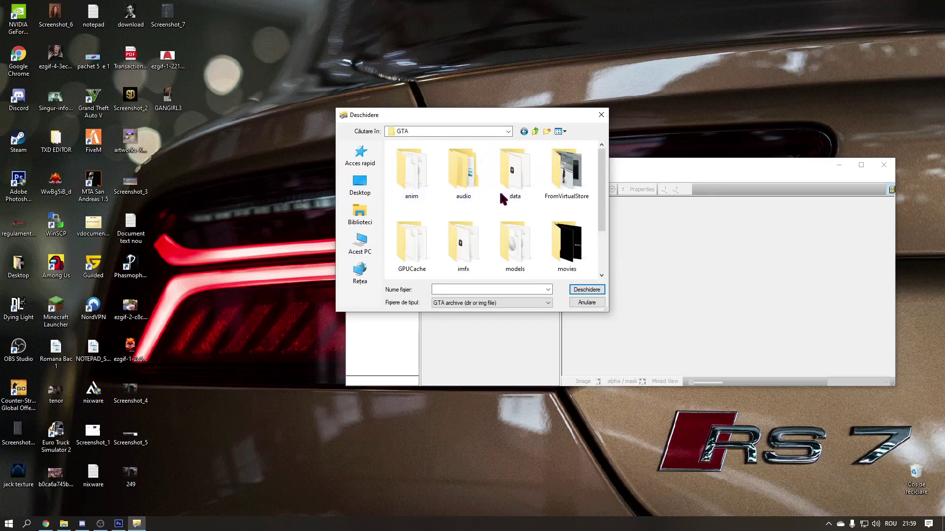
{"action": "left_click", "coordinate": [441, 217]}
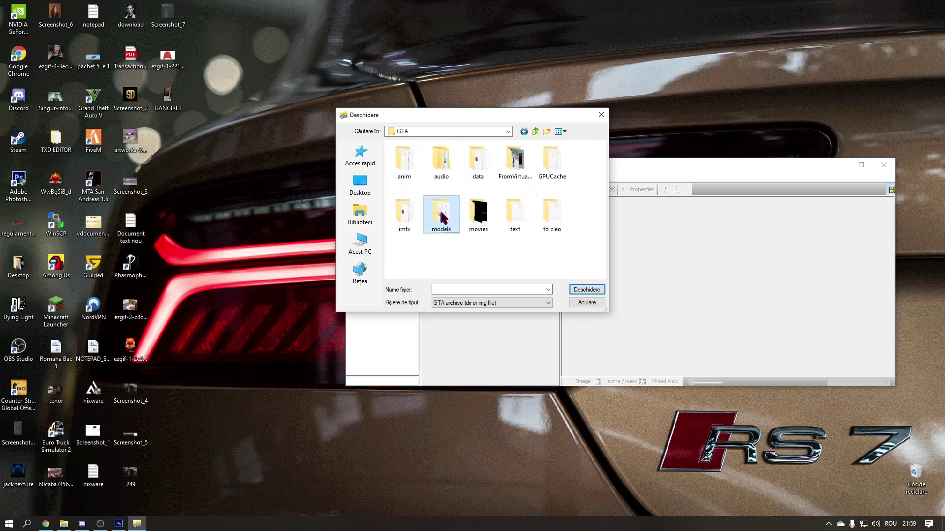
{"action": "double_click", "coordinate": [441, 212]}
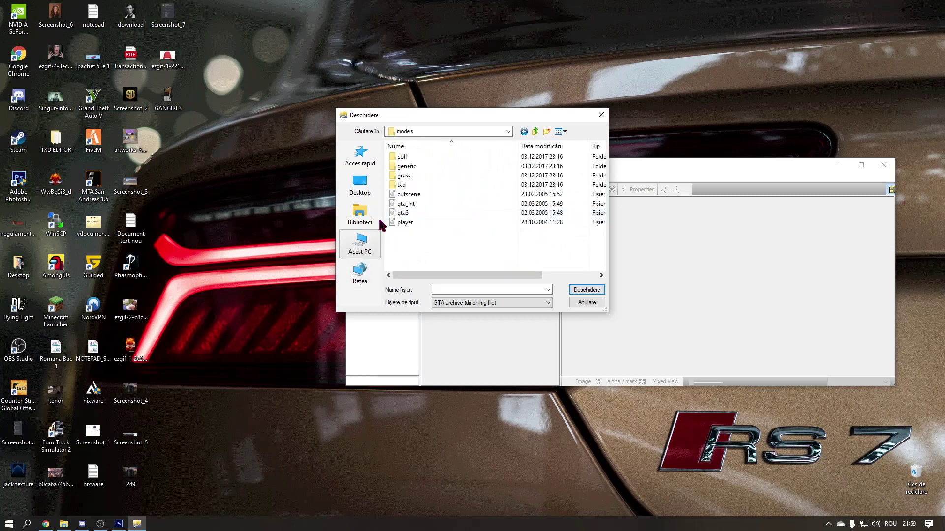
{"action": "left_click", "coordinate": [401, 214]}
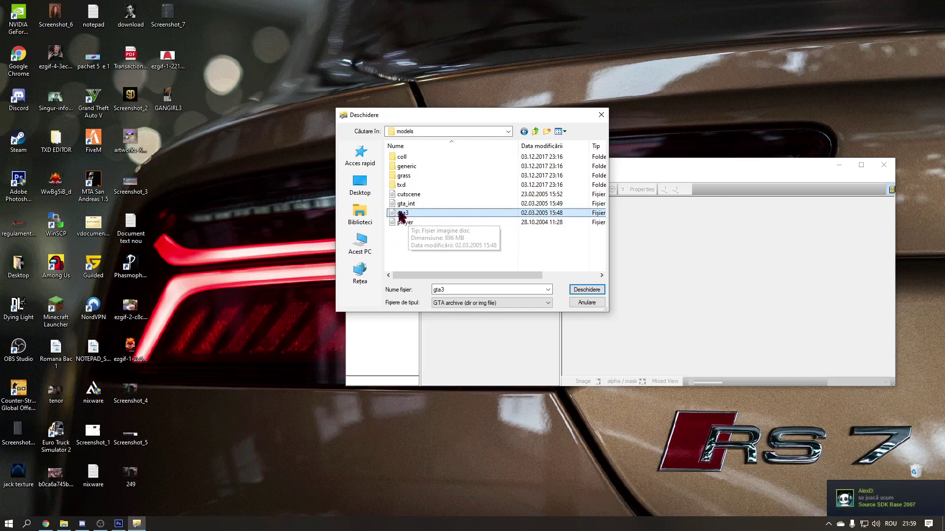
{"action": "left_click", "coordinate": [584, 290]}
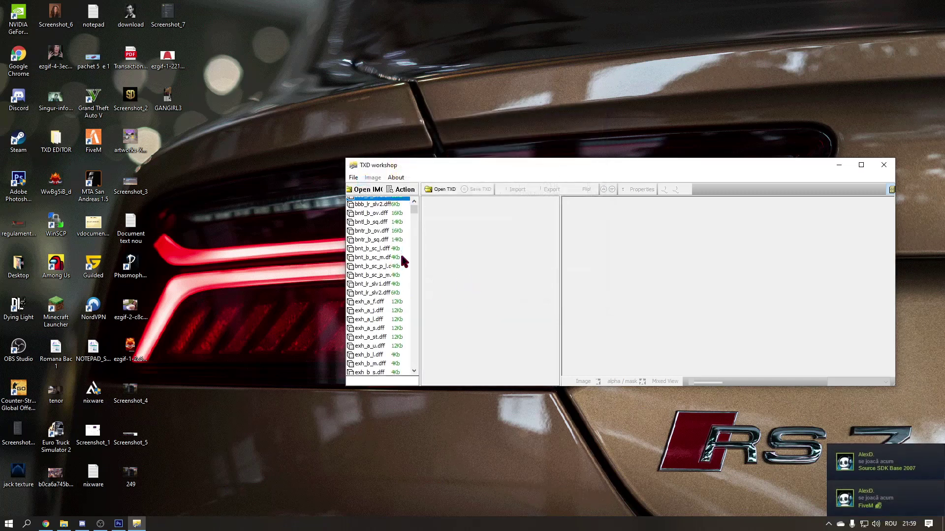
{"action": "left_click_drag", "start_coordinate": [414, 211], "coordinate": [425, 191]}
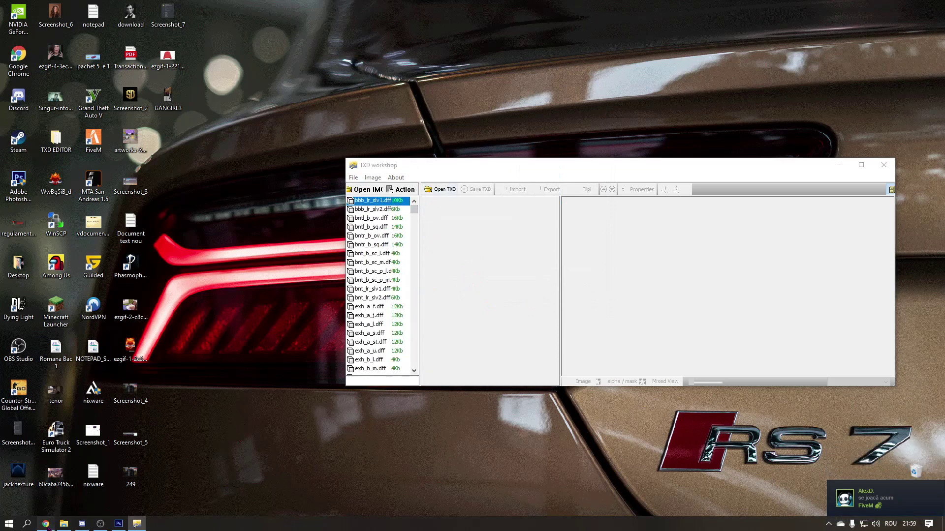
Switch to Chrome, search Google for "mta skin id" and open the Multi Theft Auto wiki's All Skins Page
{"action": "left_click", "coordinate": [46, 524]}
{"action": "left_click", "coordinate": [130, 9]}
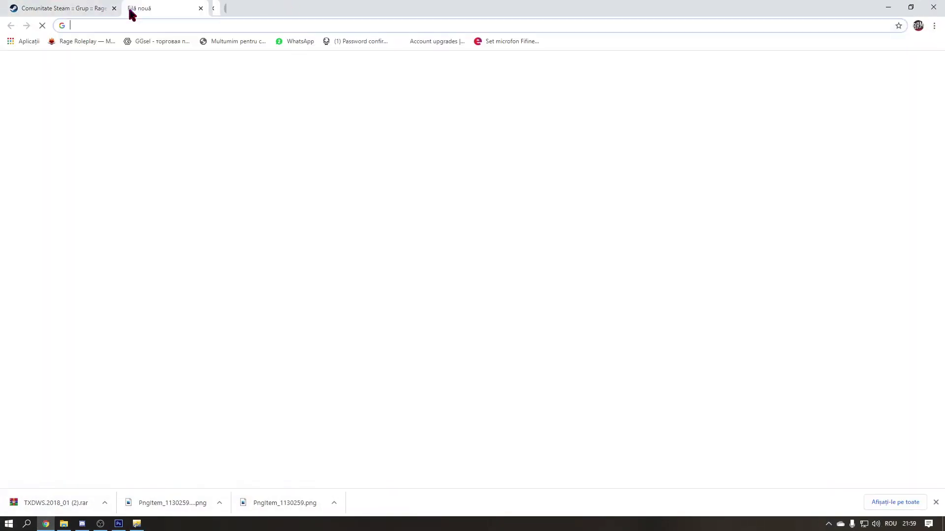
{"action": "type", "text": "mta skin id"}
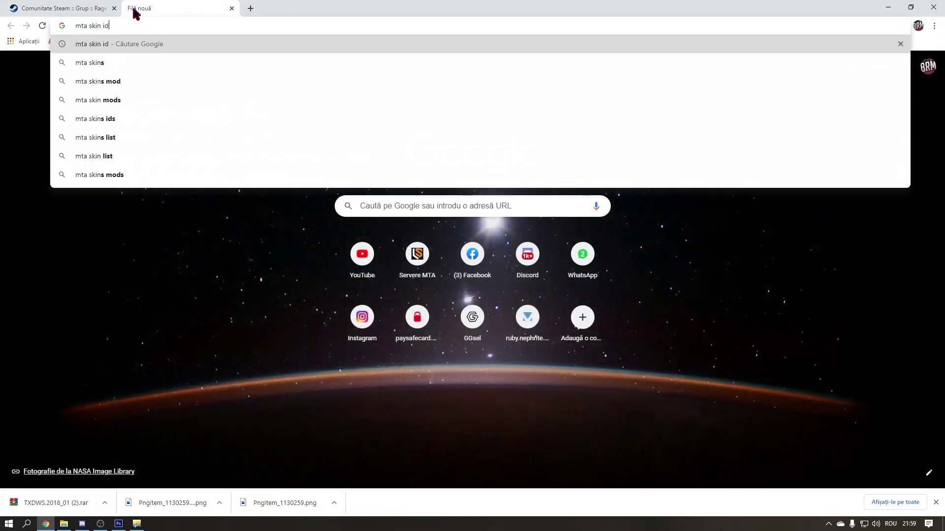
{"action": "key", "text": "Return"}
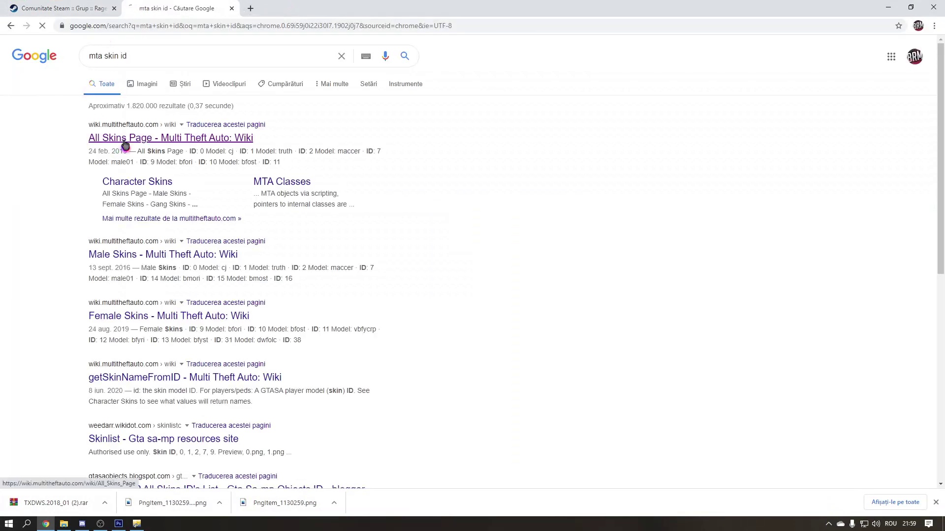
{"action": "scroll", "coordinate": [541, 246], "scroll_direction": "down", "scroll_amount": 3}
{"action": "scroll", "coordinate": [733, 178], "scroll_direction": "up", "scroll_amount": 2}
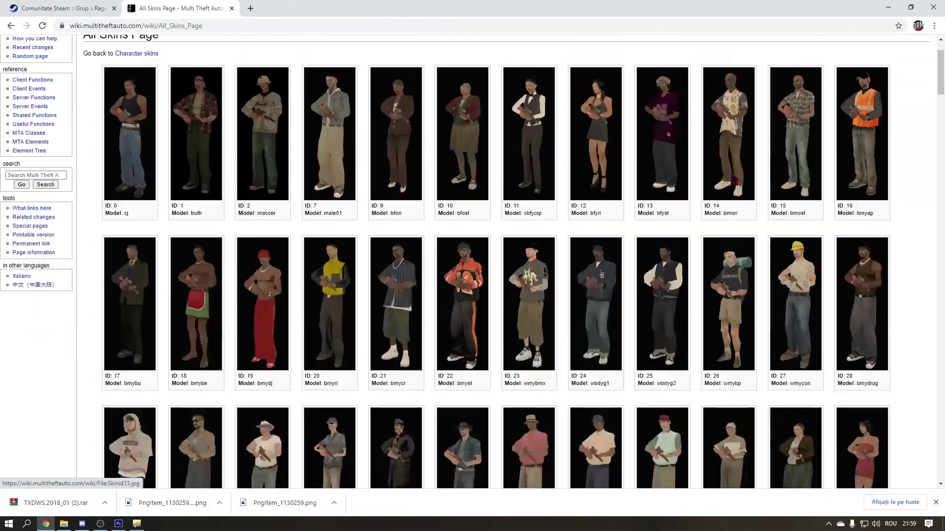
Browse the skin pictures with their IDs and model names throughout the All Skins Page
{"action": "left_click_drag", "start_coordinate": [940, 69], "coordinate": [932, 433]}
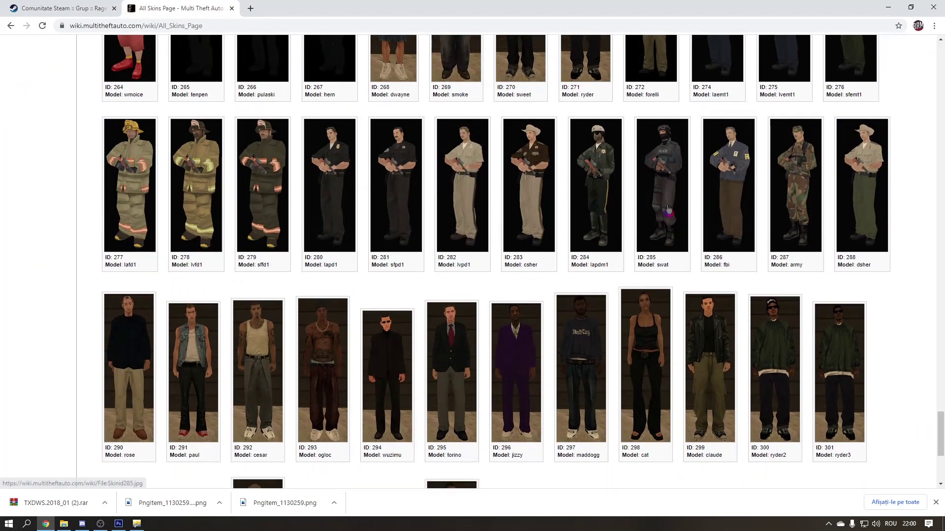
{"action": "scroll", "coordinate": [669, 207], "scroll_direction": "up", "scroll_amount": 4}
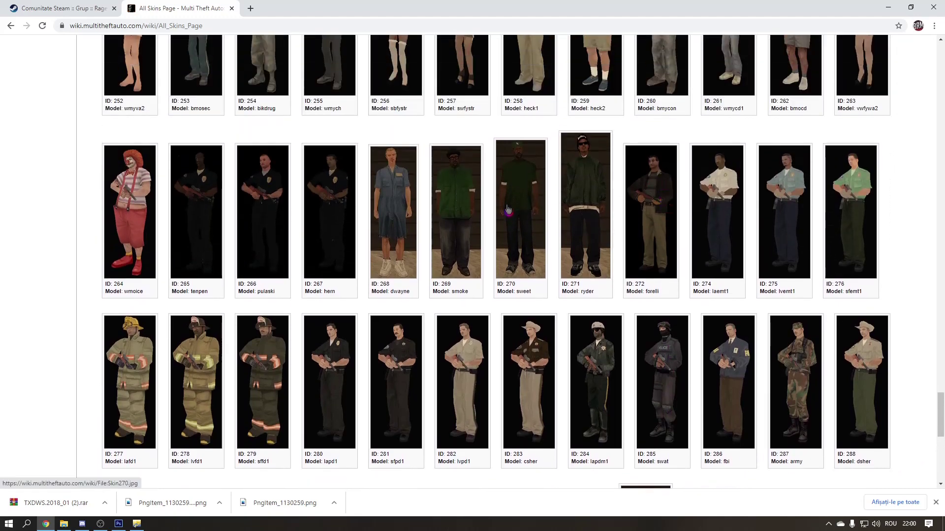
{"action": "scroll", "coordinate": [490, 207], "scroll_direction": "up", "scroll_amount": 9}
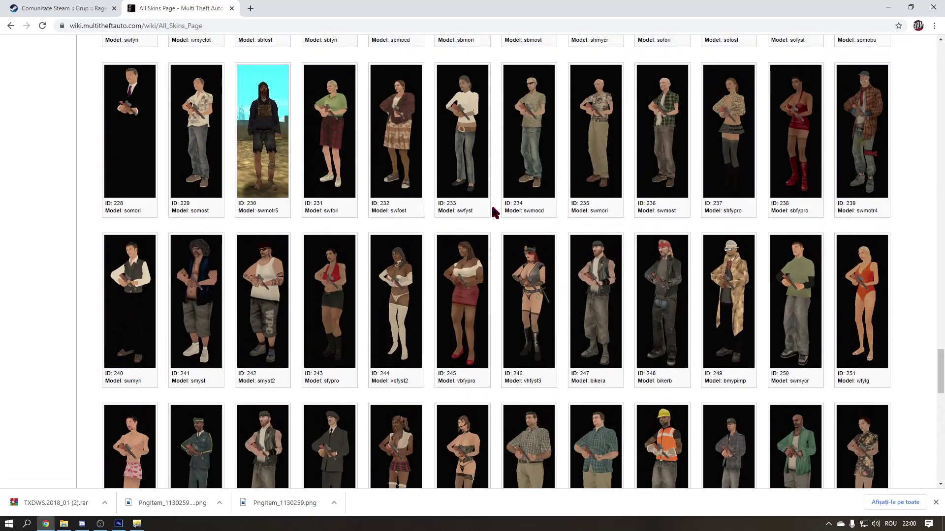
{"action": "scroll", "coordinate": [492, 211], "scroll_direction": "up", "scroll_amount": 6}
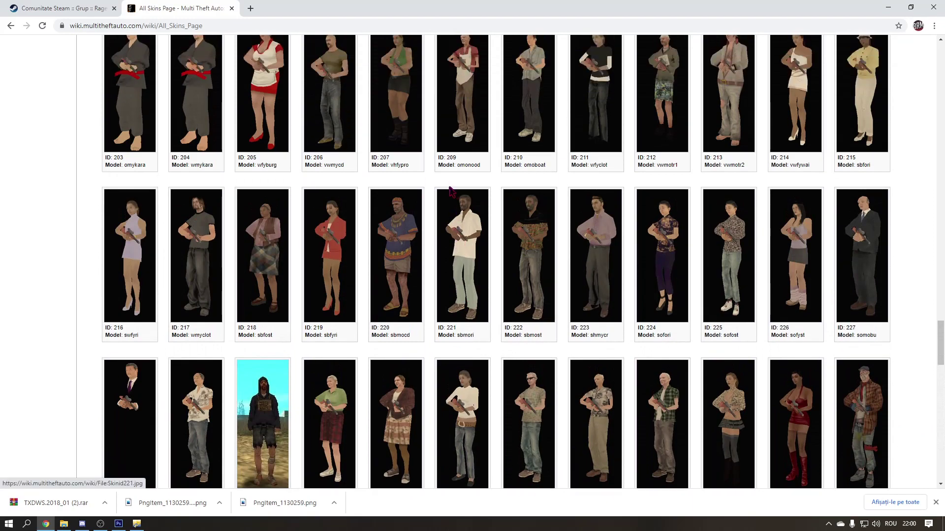
{"action": "scroll", "coordinate": [450, 187], "scroll_direction": "up", "scroll_amount": 9}
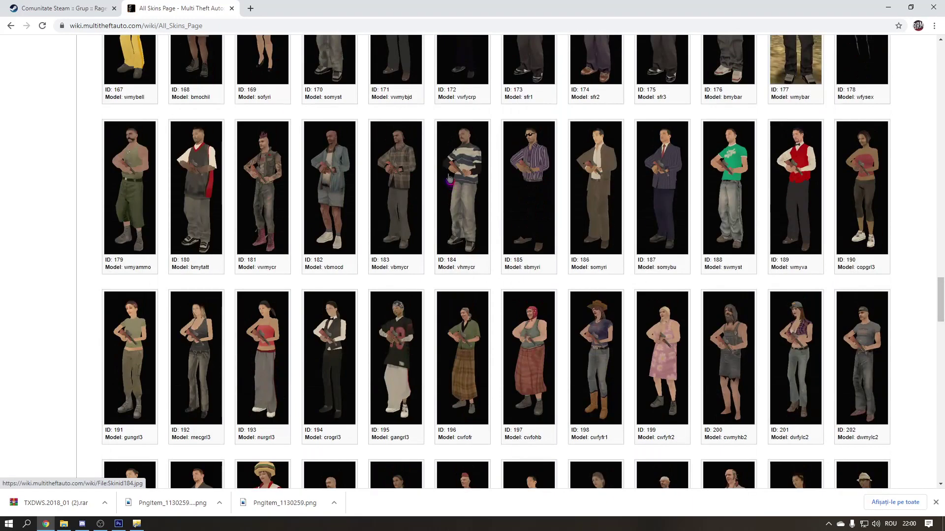
{"action": "scroll", "coordinate": [449, 178], "scroll_direction": "up", "scroll_amount": 8}
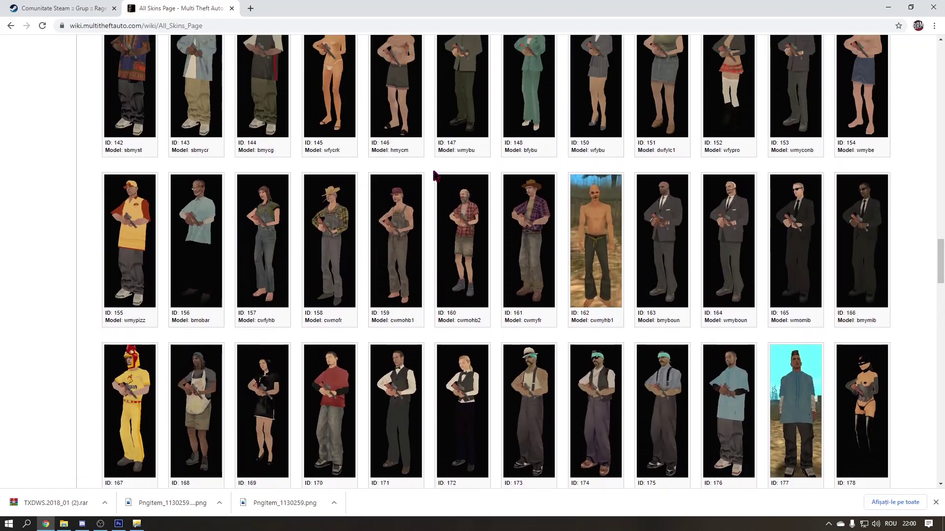
{"action": "scroll", "coordinate": [443, 176], "scroll_direction": "up", "scroll_amount": 14}
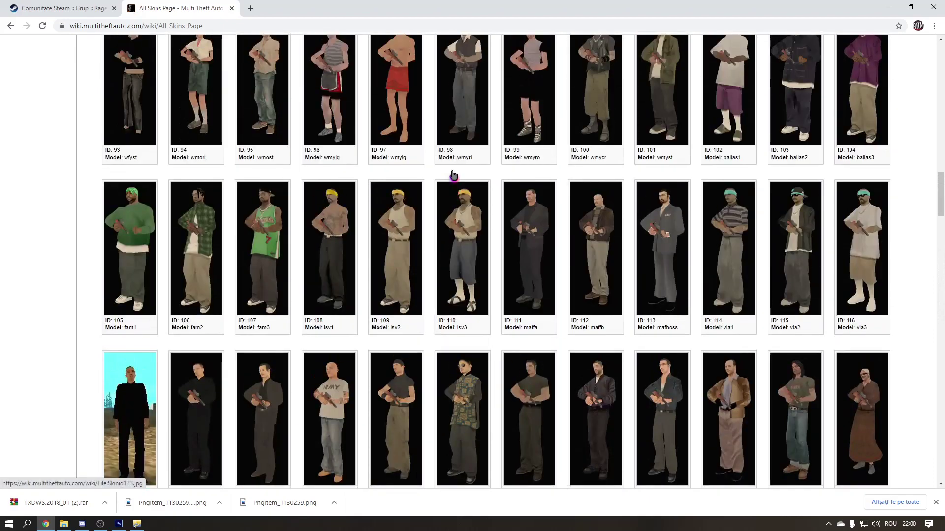
{"action": "scroll", "coordinate": [453, 177], "scroll_direction": "up", "scroll_amount": 5}
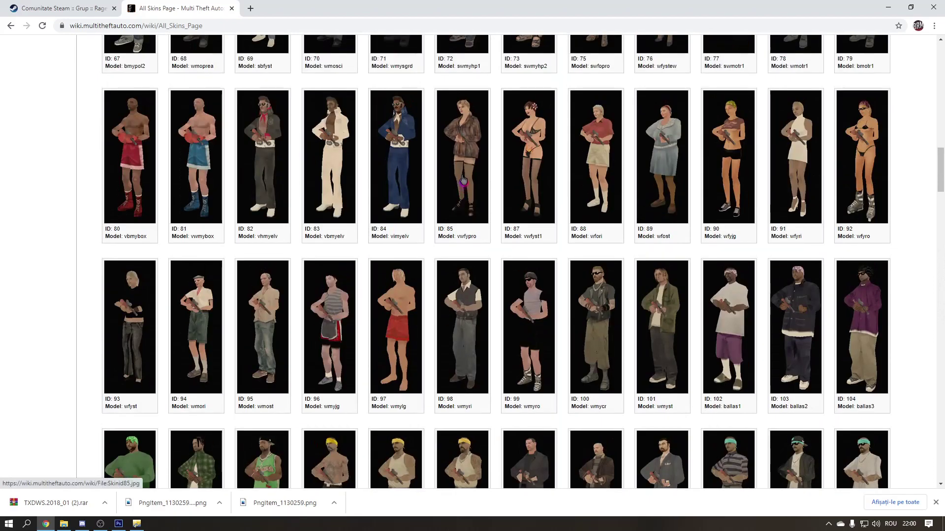
{"action": "scroll", "coordinate": [462, 180], "scroll_direction": "up", "scroll_amount": 3}
{"action": "scroll", "coordinate": [463, 180], "scroll_direction": "down", "scroll_amount": 2}
{"action": "scroll", "coordinate": [461, 180], "scroll_direction": "up", "scroll_amount": 1}
{"action": "scroll", "coordinate": [463, 178], "scroll_direction": "down", "scroll_amount": 3}
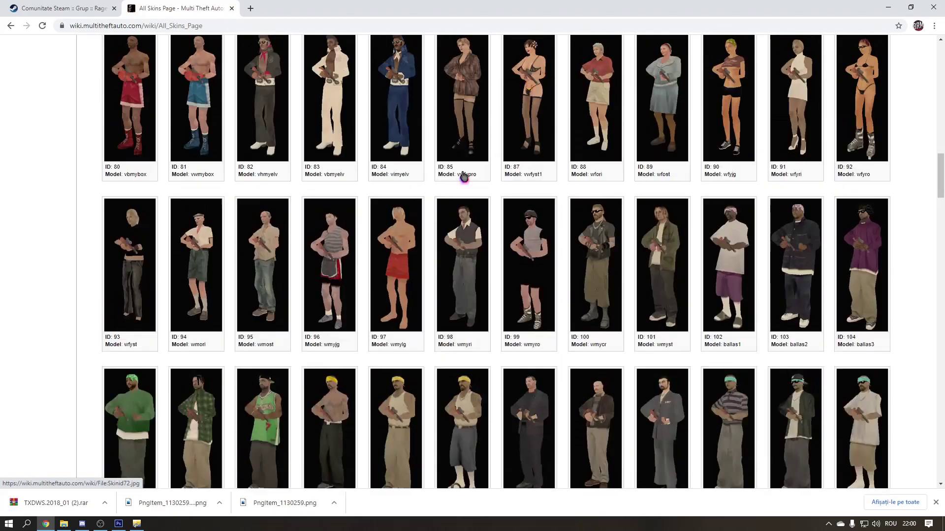
{"action": "scroll", "coordinate": [463, 175], "scroll_direction": "up", "scroll_amount": 20}
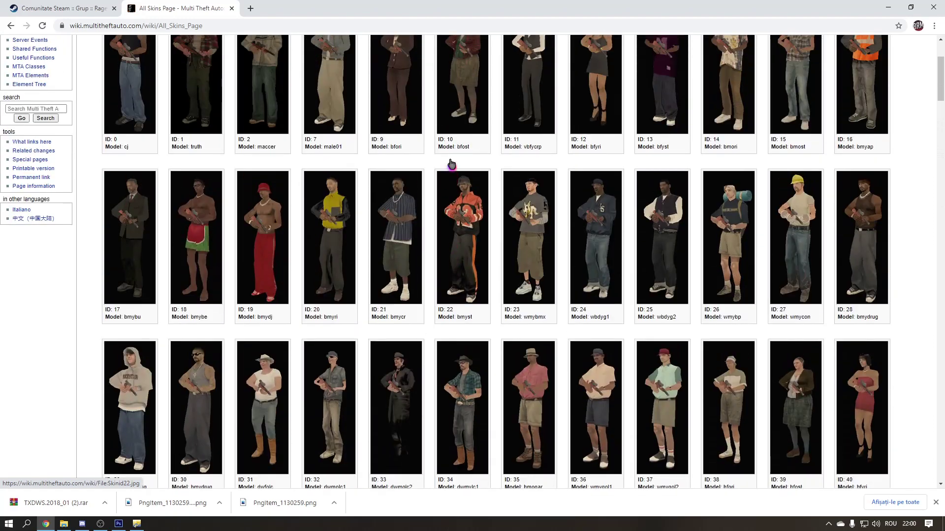
{"action": "scroll", "coordinate": [451, 168], "scroll_direction": "up", "scroll_amount": 2}
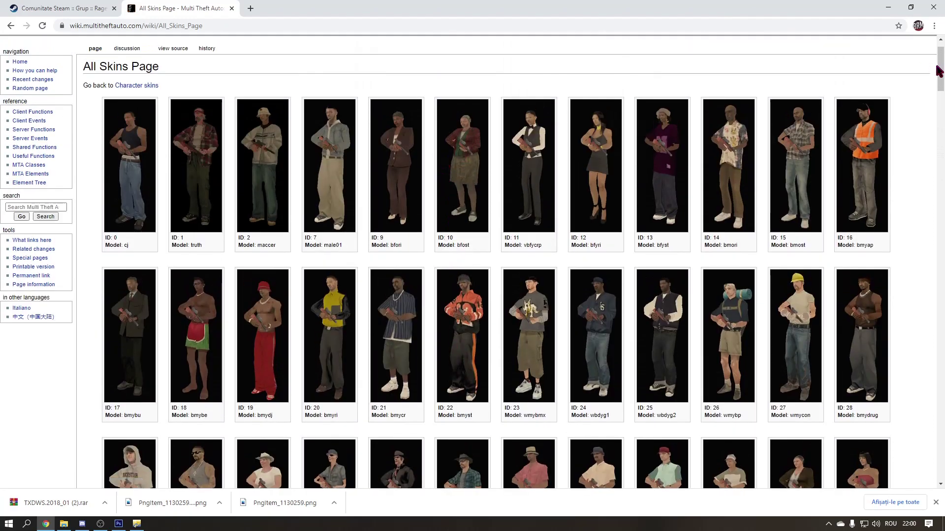
{"action": "left_click_drag", "start_coordinate": [940, 69], "coordinate": [870, 363]}
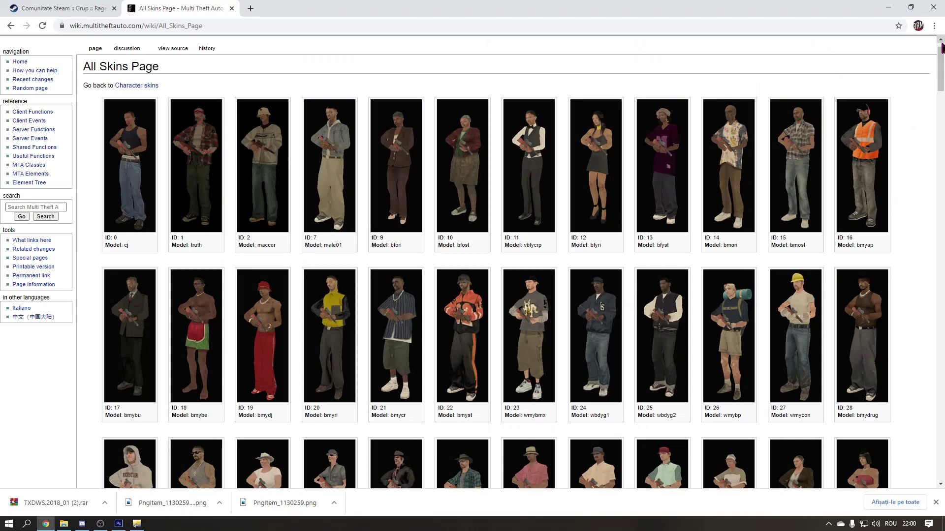
Search the All Skins Page for "staff"
{"action": "key", "text": "ctrl+f"}
{"action": "type", "text": "staff"}
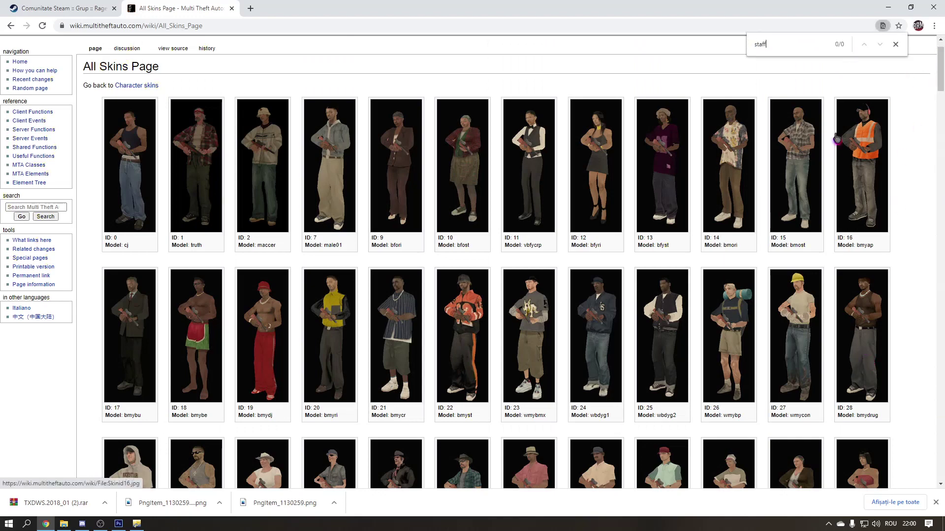
Examine the skin pictures and model names in the last rows of the All Skins Page, down to ID 312
{"action": "left_click_drag", "start_coordinate": [935, 90], "coordinate": [917, 415]}
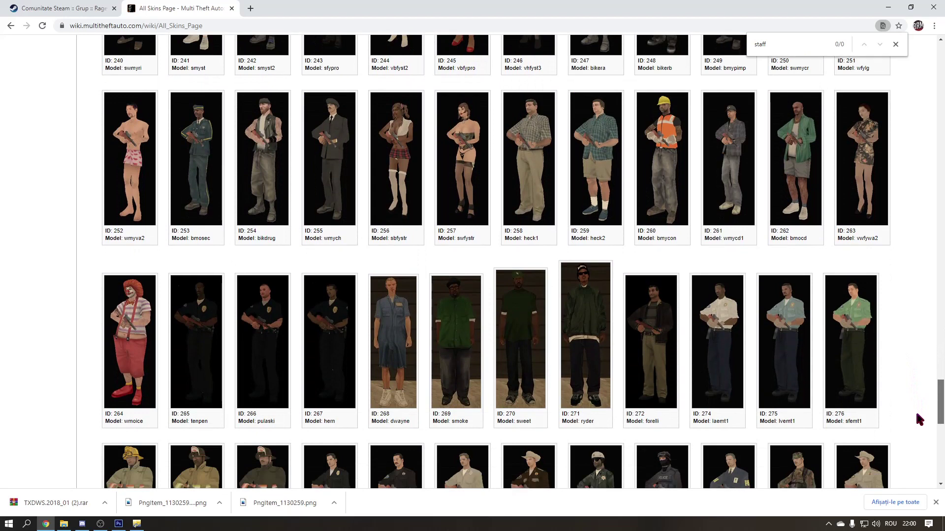
{"action": "scroll", "coordinate": [915, 411], "scroll_direction": "down", "scroll_amount": 2}
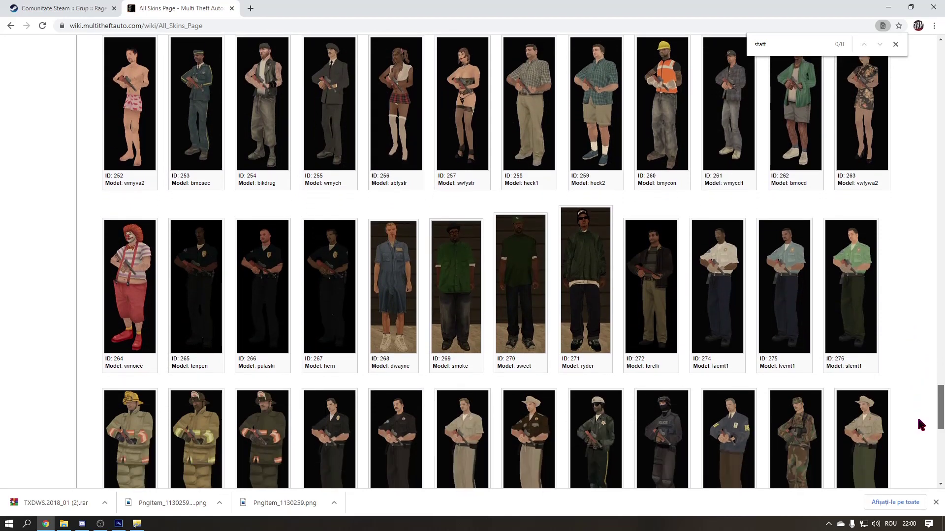
{"action": "scroll", "coordinate": [918, 417], "scroll_direction": "down", "scroll_amount": 3}
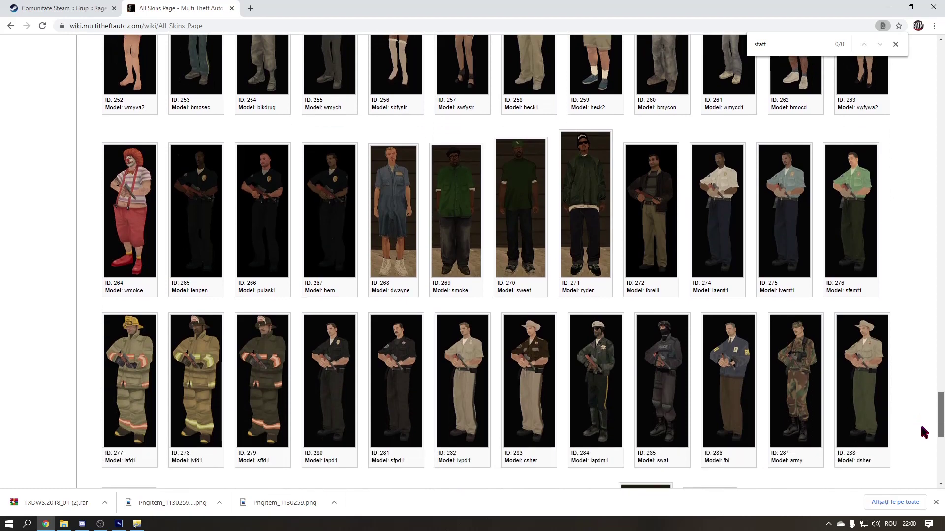
{"action": "scroll", "coordinate": [923, 432], "scroll_direction": "down", "scroll_amount": 3}
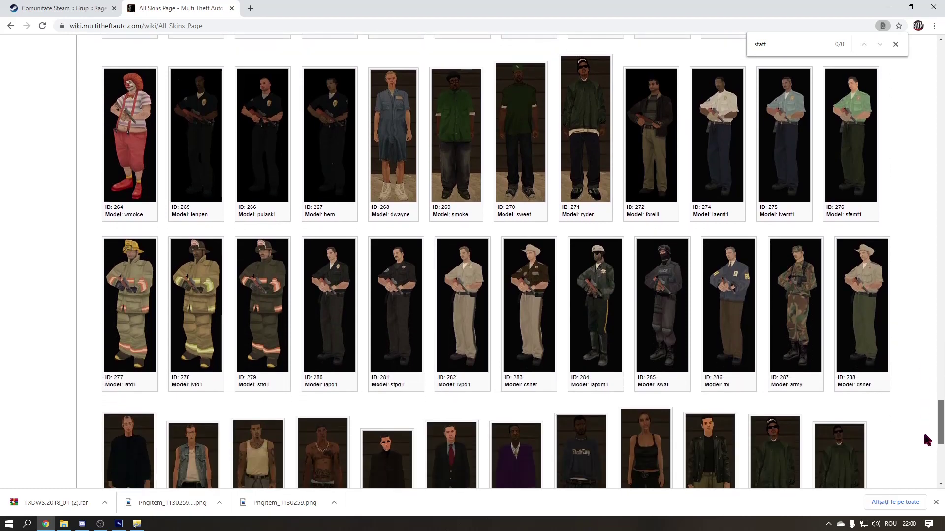
{"action": "scroll", "coordinate": [929, 446], "scroll_direction": "down", "scroll_amount": 1}
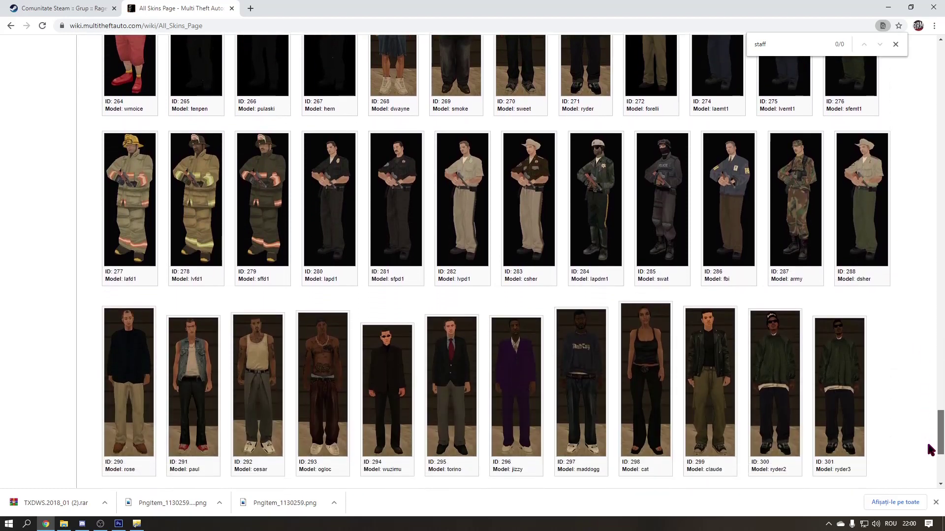
{"action": "scroll", "coordinate": [823, 445], "scroll_direction": "down", "scroll_amount": 4}
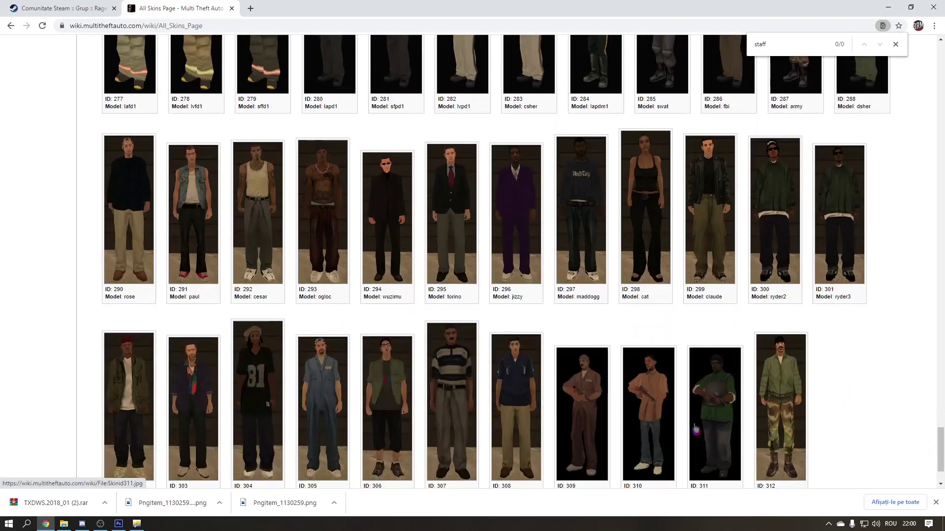
{"action": "scroll", "coordinate": [697, 424], "scroll_direction": "down", "scroll_amount": 2}
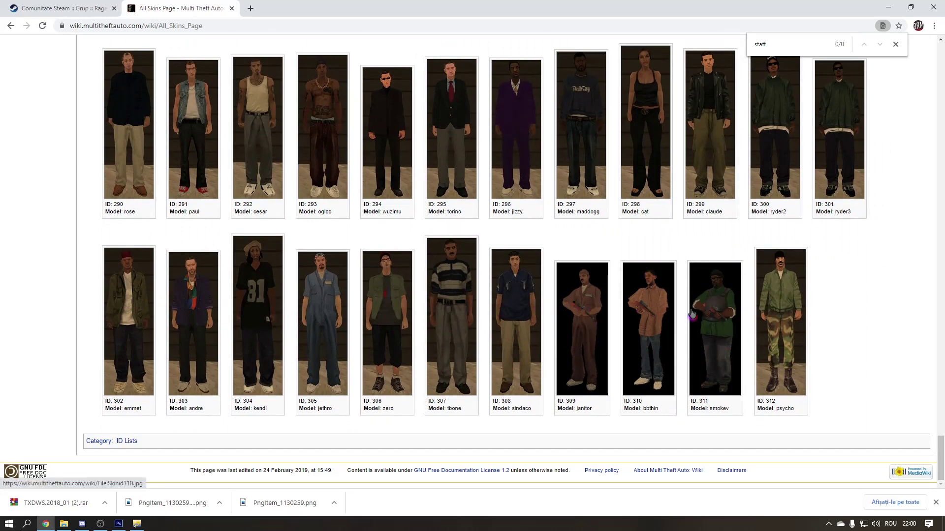
{"action": "scroll", "coordinate": [762, 340], "scroll_direction": "up", "scroll_amount": 1}
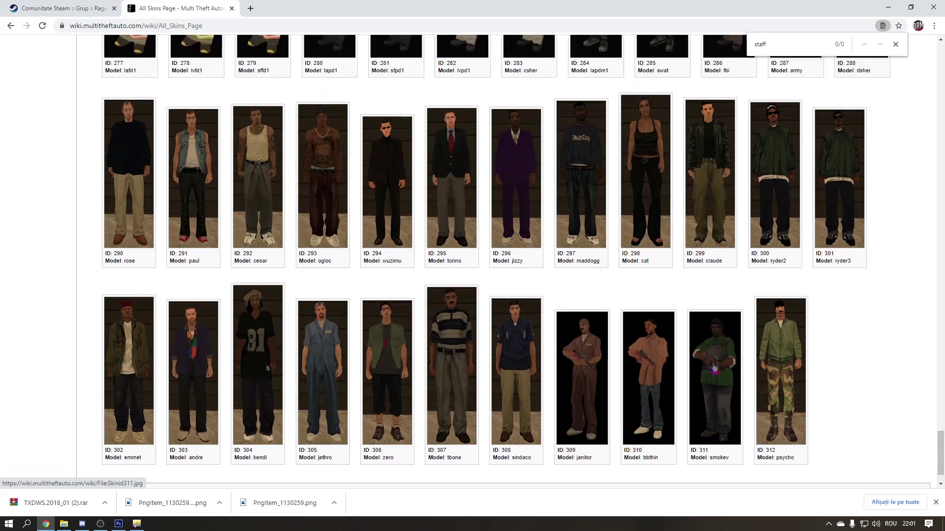
{"action": "scroll", "coordinate": [728, 329], "scroll_direction": "down", "scroll_amount": 1}
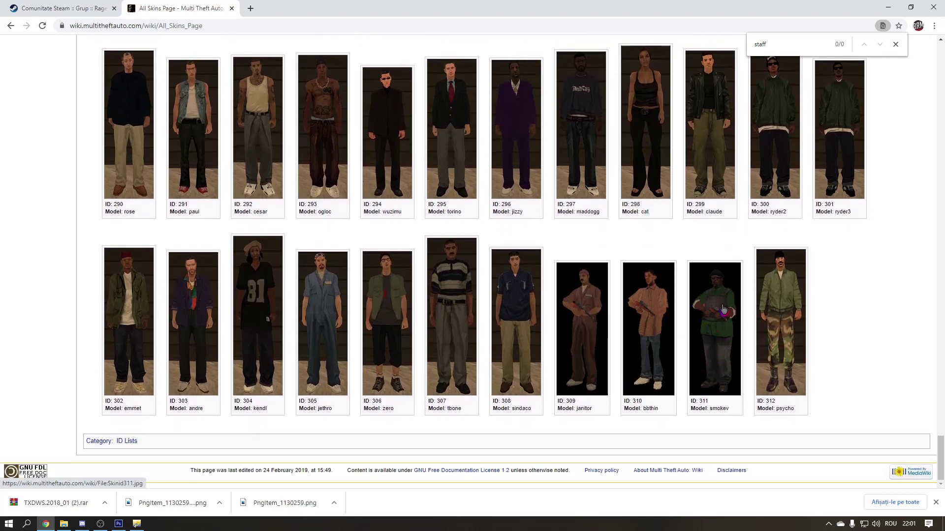
Copy the model name smokev of skin ID 311, switch to TXD Workshop and open smokev.txd from the archive
{"action": "left_click_drag", "start_coordinate": [711, 401], "coordinate": [703, 403]}
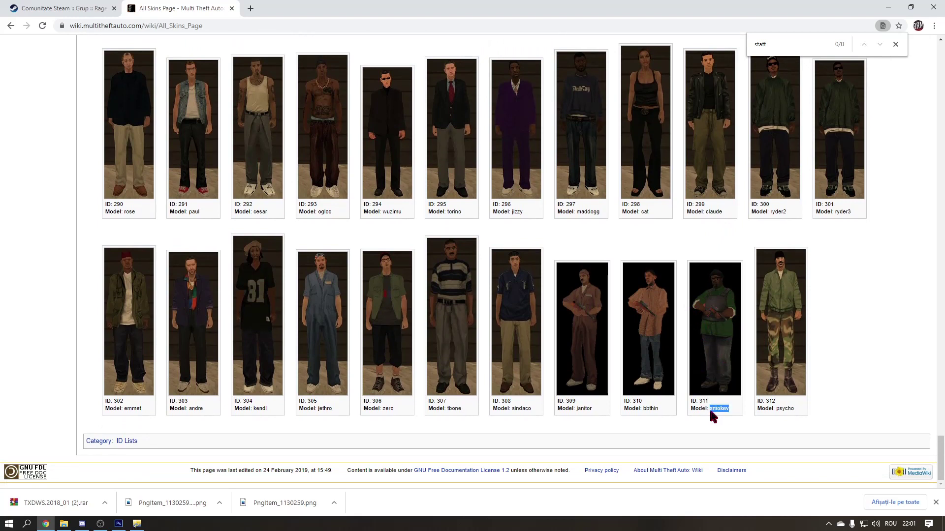
{"action": "left_click", "coordinate": [137, 524]}
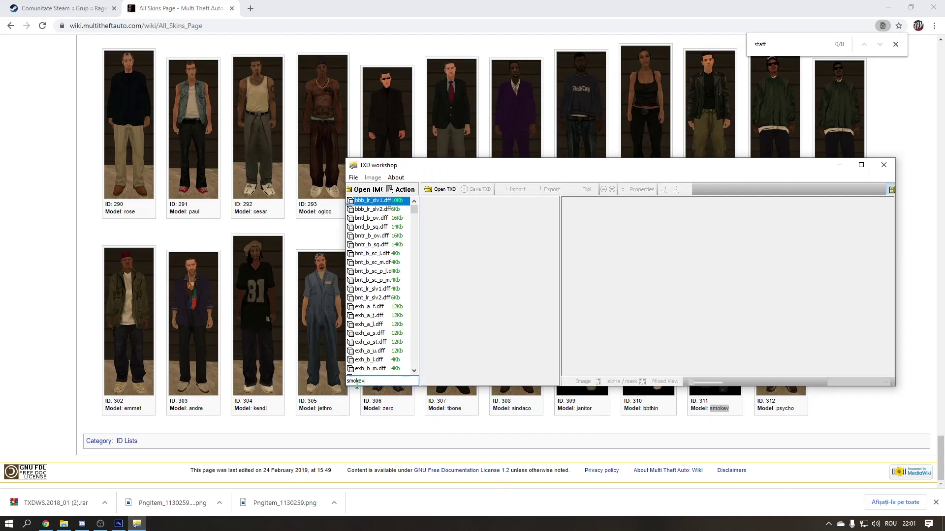
{"action": "type", "text": ".txd"}
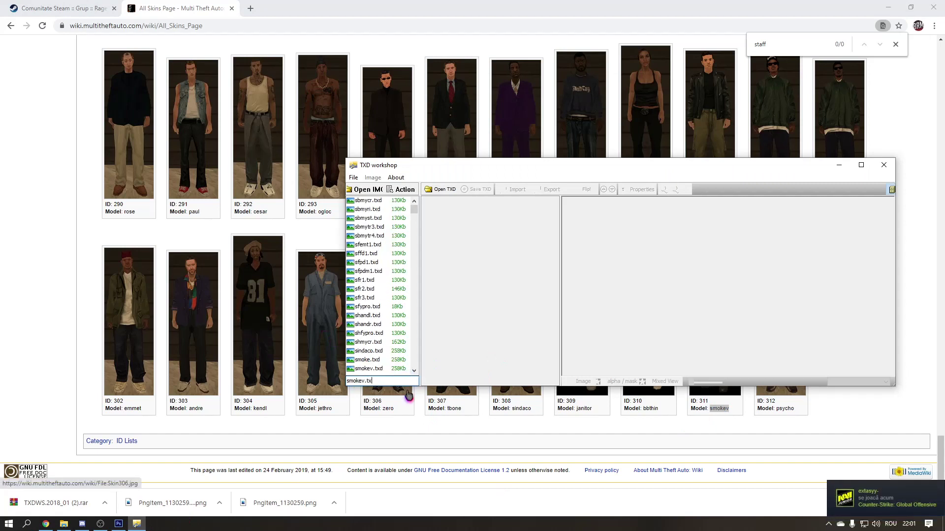
{"action": "double_click", "coordinate": [372, 369]}
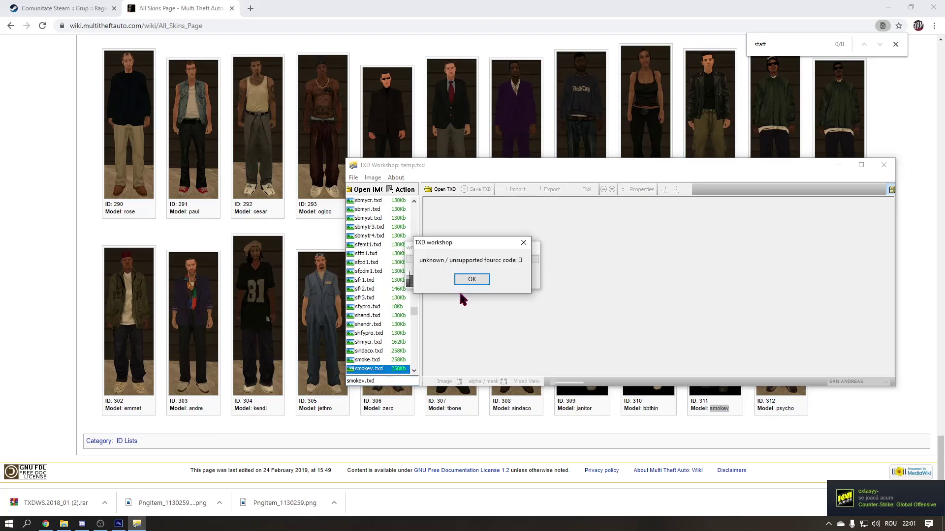
{"action": "left_click", "coordinate": [472, 279]}
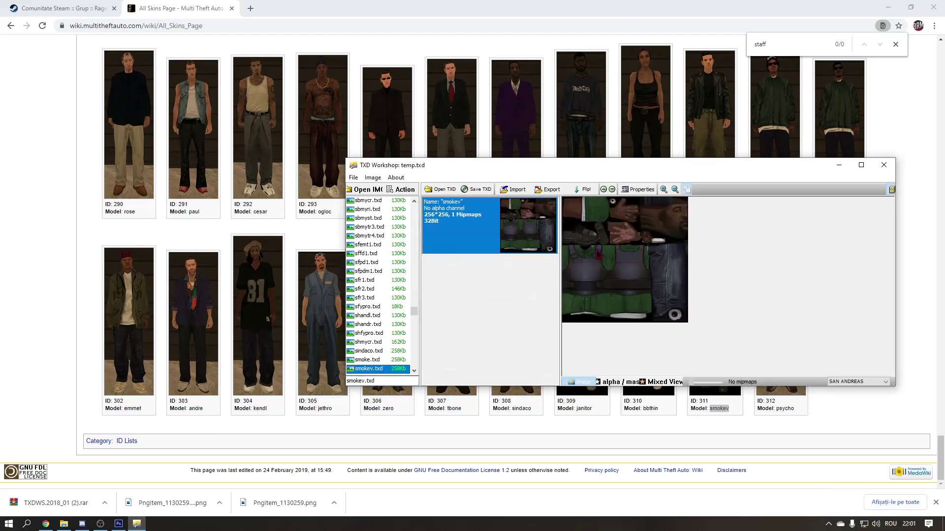
Export the smokev texture as a PNG named smokev to the Desktop, and close TXD Workshop
{"action": "left_click", "coordinate": [888, 8]}
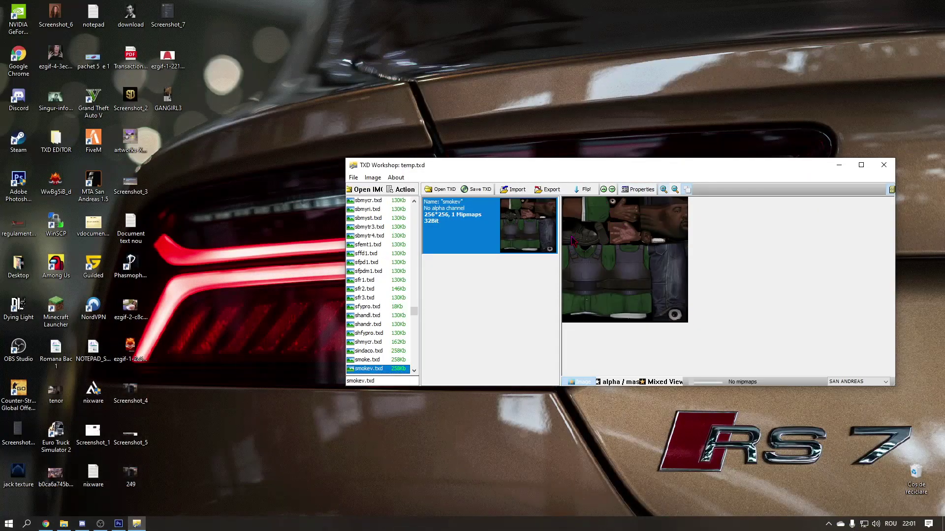
{"action": "left_click", "coordinate": [548, 190]}
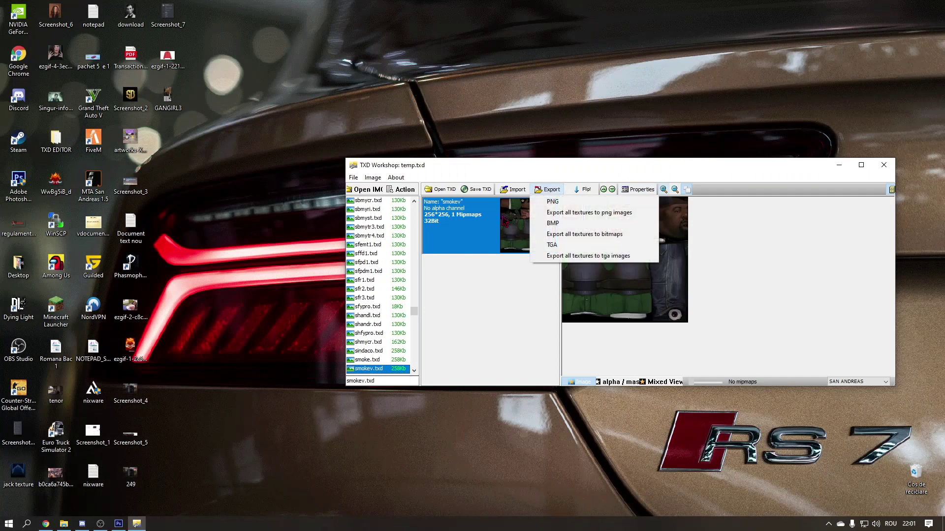
{"action": "left_click", "coordinate": [554, 202]}
{"action": "left_click", "coordinate": [369, 183]}
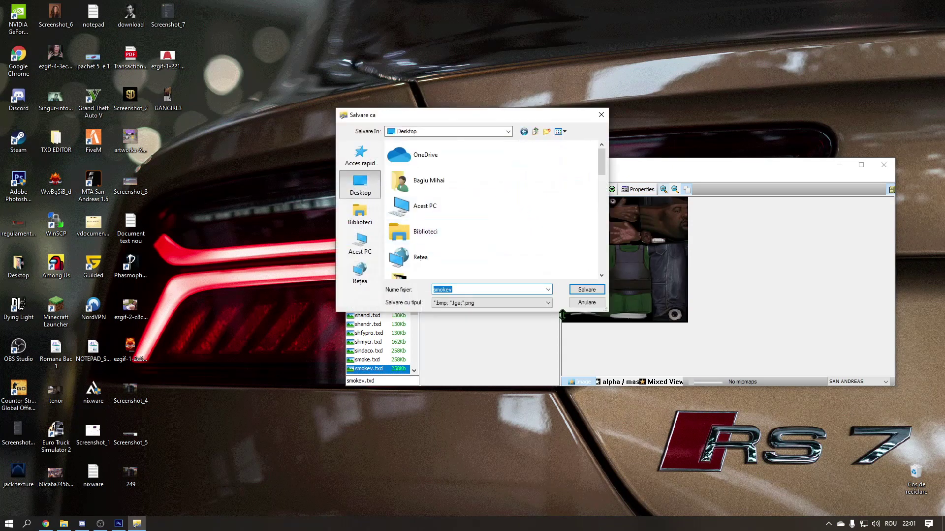
{"action": "left_click", "coordinate": [584, 292]}
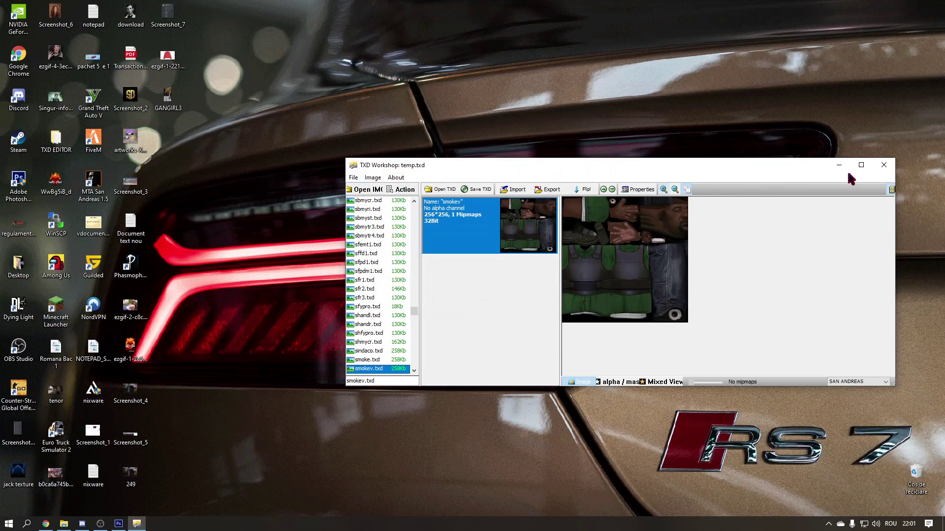
{"action": "left_click", "coordinate": [884, 165]}
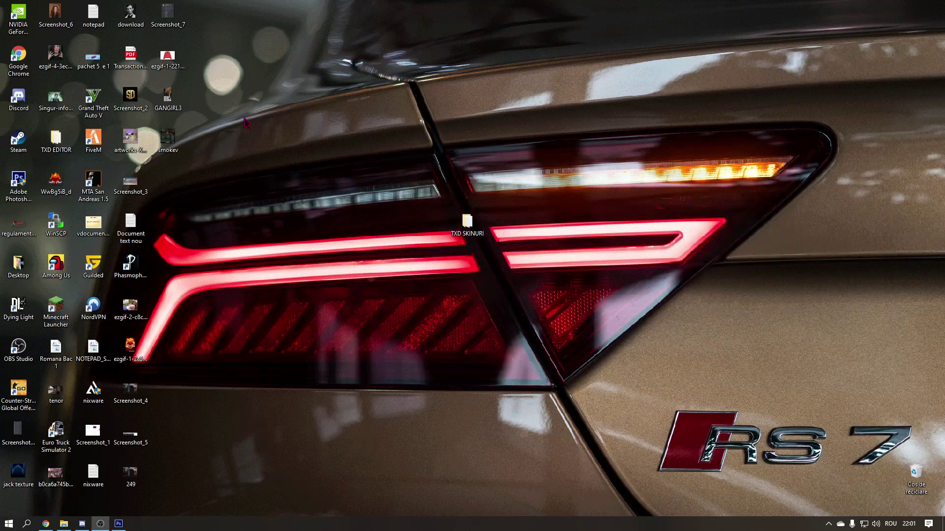
Switch to Photoshop and create a 1024 by 1024 pixel RGB document with transparent background at 72 pixels/inch
{"action": "left_click_drag", "start_coordinate": [168, 137], "coordinate": [318, 140]}
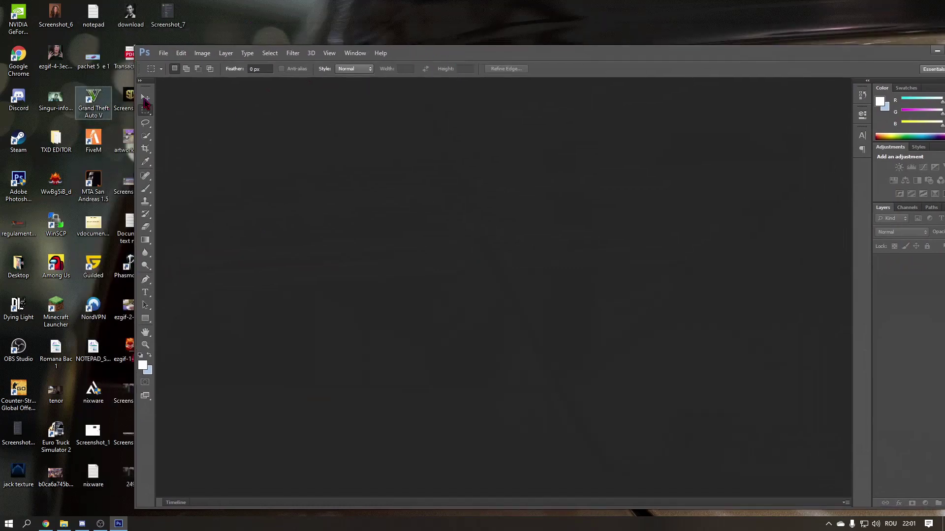
{"action": "left_click", "coordinate": [164, 53]}
{"action": "left_click", "coordinate": [172, 64]}
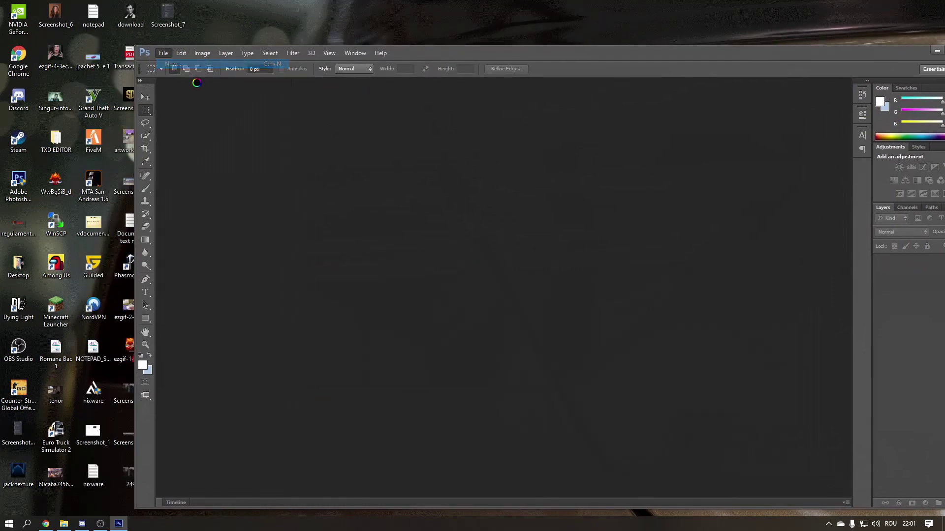
{"action": "left_click", "coordinate": [345, 221]}
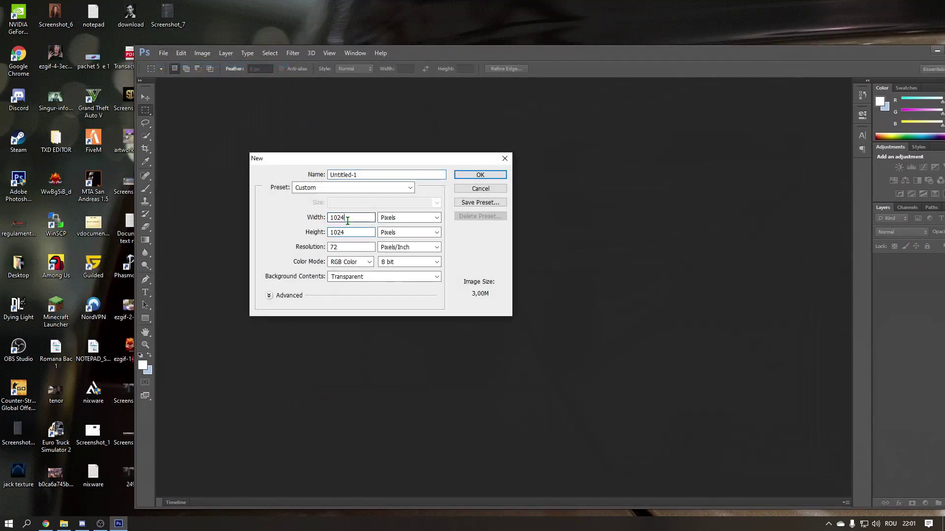
{"action": "left_click", "coordinate": [480, 175]}
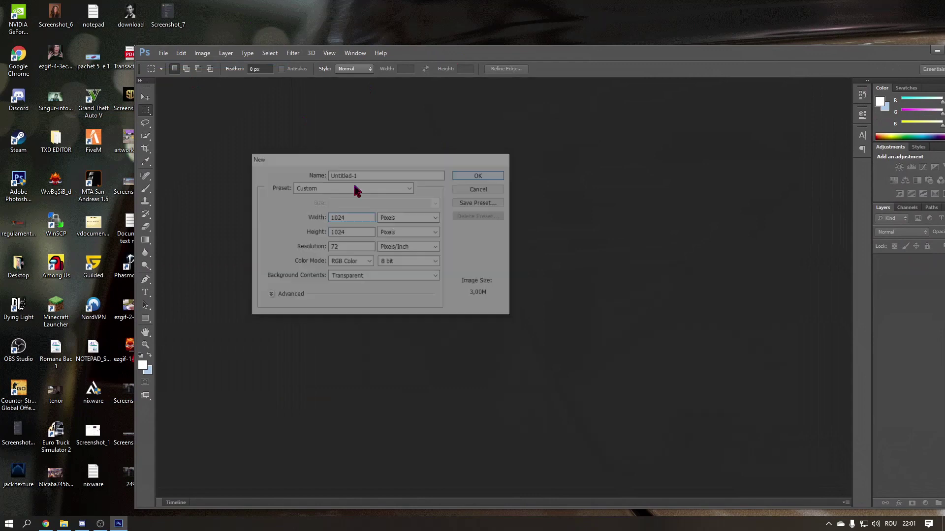
Open the exported smokev PNG from the Desktop
{"action": "left_click", "coordinate": [162, 53]}
{"action": "left_click", "coordinate": [170, 73]}
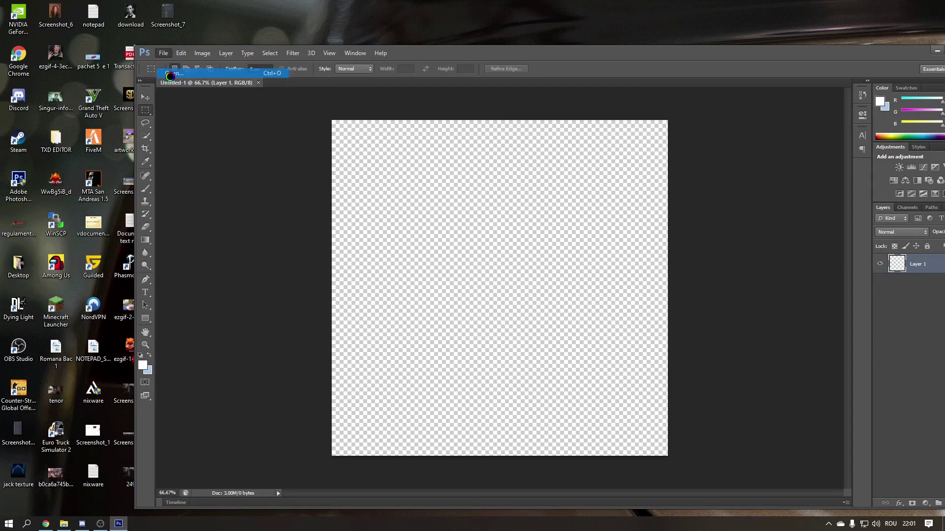
{"action": "left_click", "coordinate": [458, 208]}
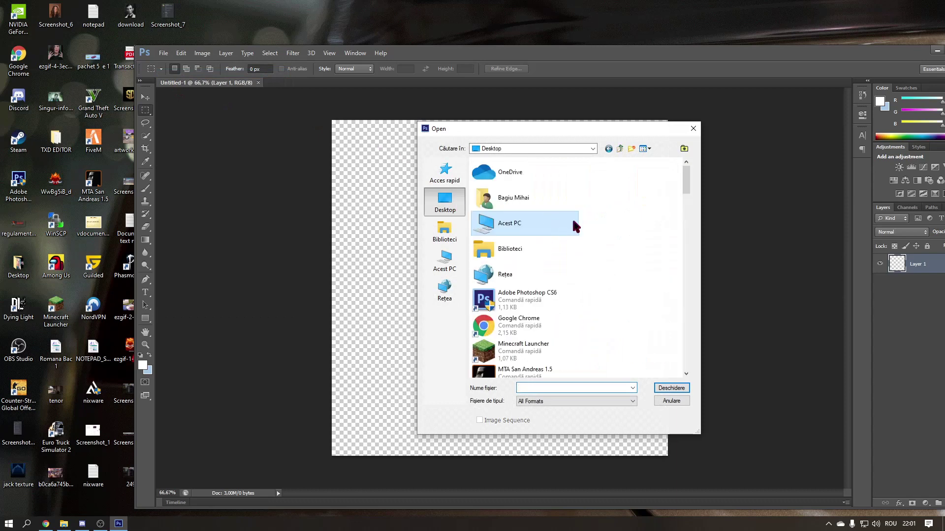
{"action": "scroll", "coordinate": [571, 219], "scroll_direction": "down", "scroll_amount": 6}
{"action": "scroll", "coordinate": [558, 234], "scroll_direction": "down", "scroll_amount": 10}
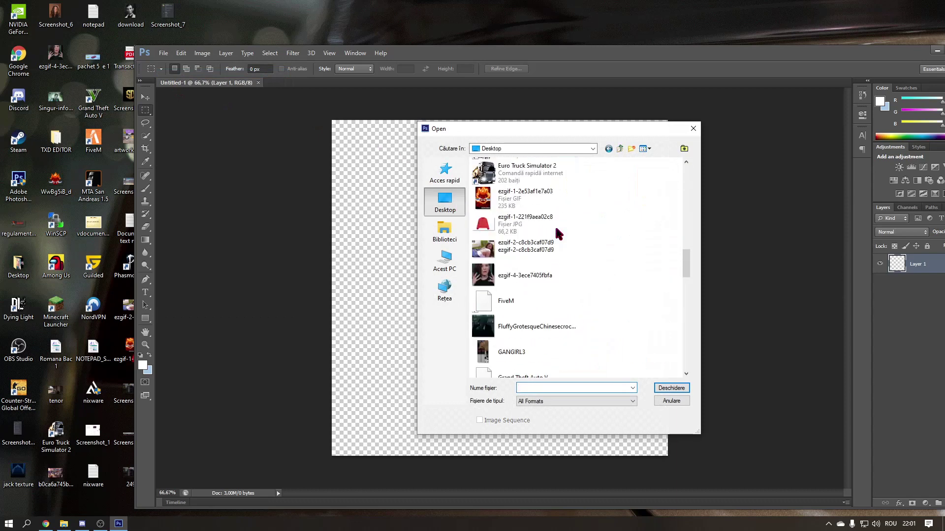
{"action": "scroll", "coordinate": [536, 246], "scroll_direction": "down", "scroll_amount": 10}
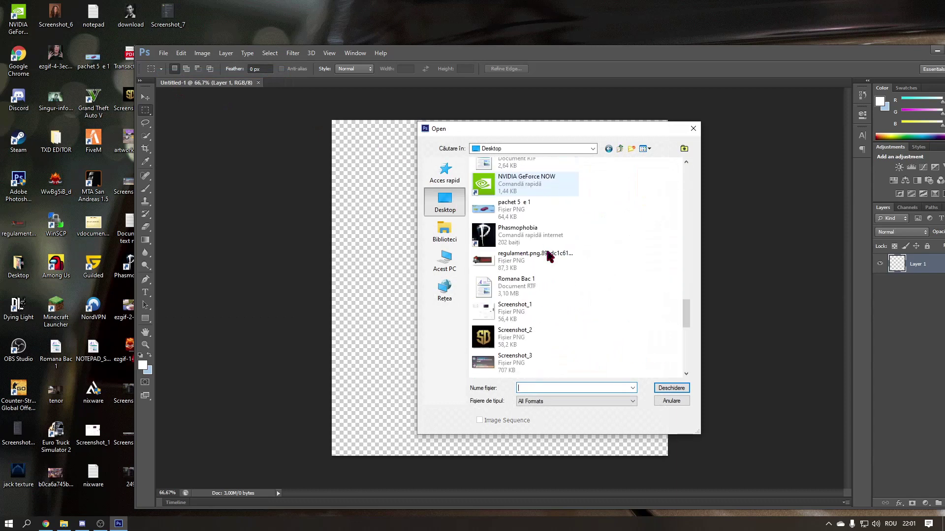
{"action": "scroll", "coordinate": [544, 248], "scroll_direction": "up", "scroll_amount": 15}
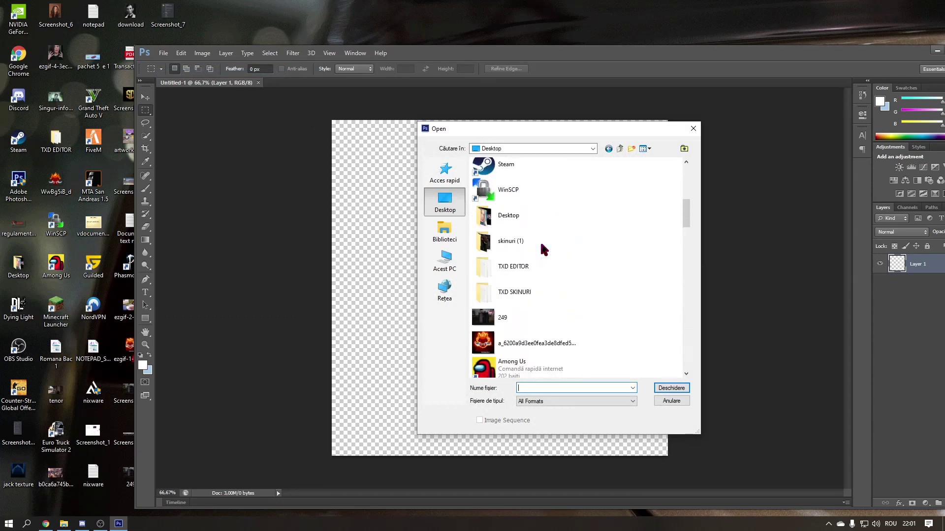
{"action": "scroll", "coordinate": [544, 249], "scroll_direction": "down", "scroll_amount": 6}
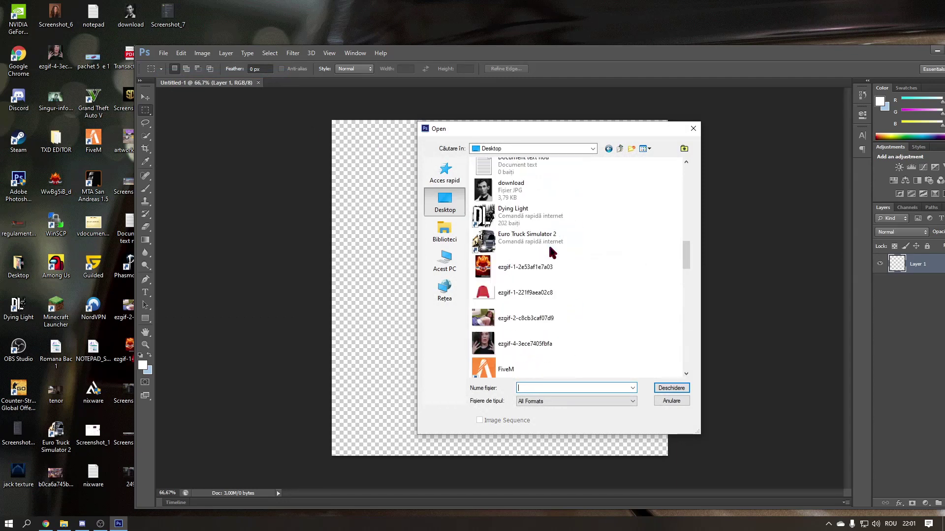
{"action": "scroll", "coordinate": [571, 251], "scroll_direction": "down", "scroll_amount": 10}
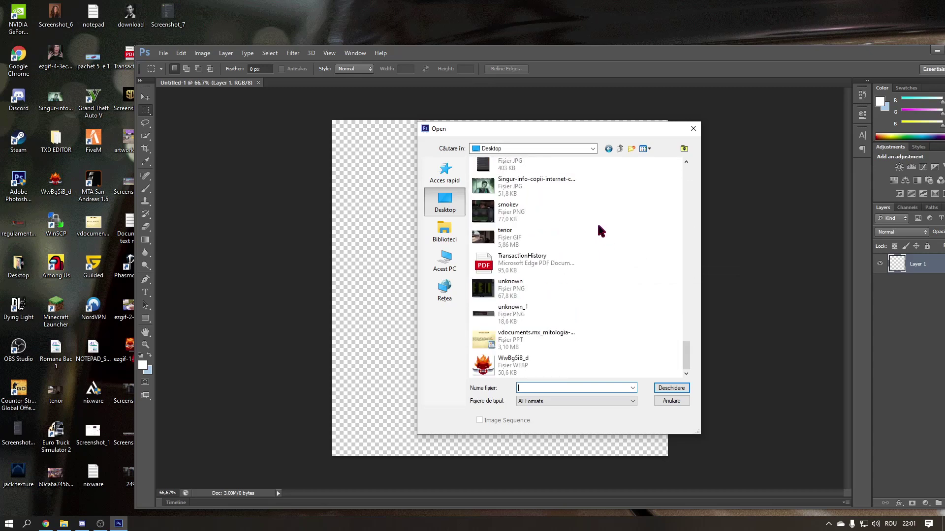
{"action": "double_click", "coordinate": [497, 212]}
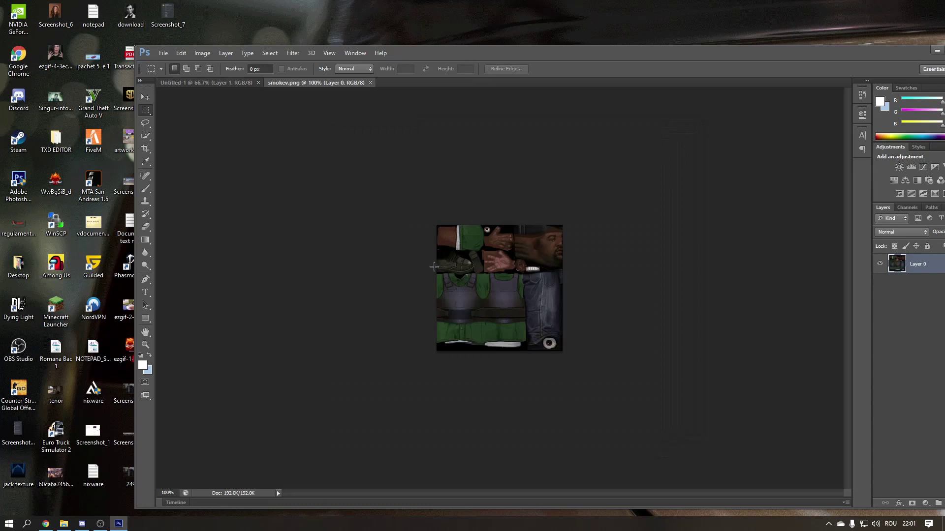
Move the smokev texture into the Untitled-1 document and scale it to 400% so it fills the canvas
{"action": "left_click", "coordinate": [145, 97]}
{"action": "left_click_drag", "start_coordinate": [418, 270], "coordinate": [441, 235]}
{"action": "key", "text": "ctrl+t"}
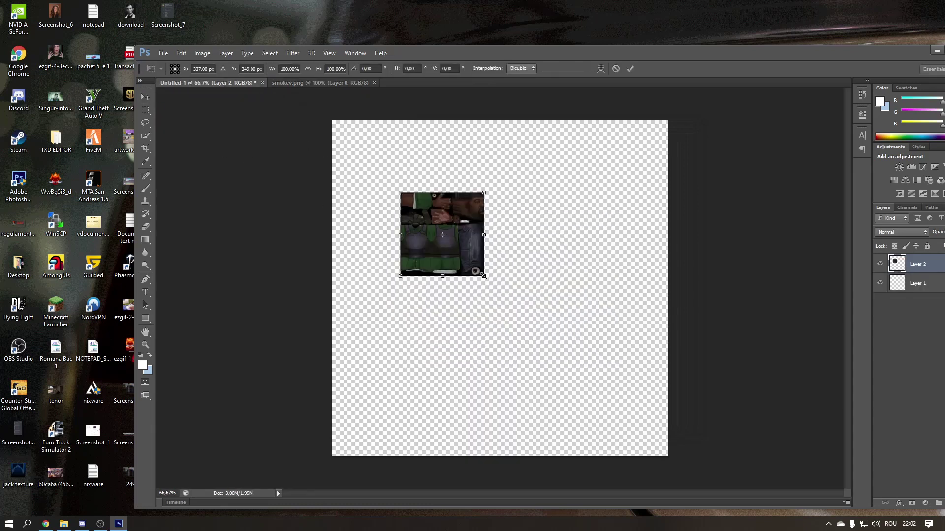
{"action": "left_click_drag", "start_coordinate": [486, 278], "coordinate": [669, 456]}
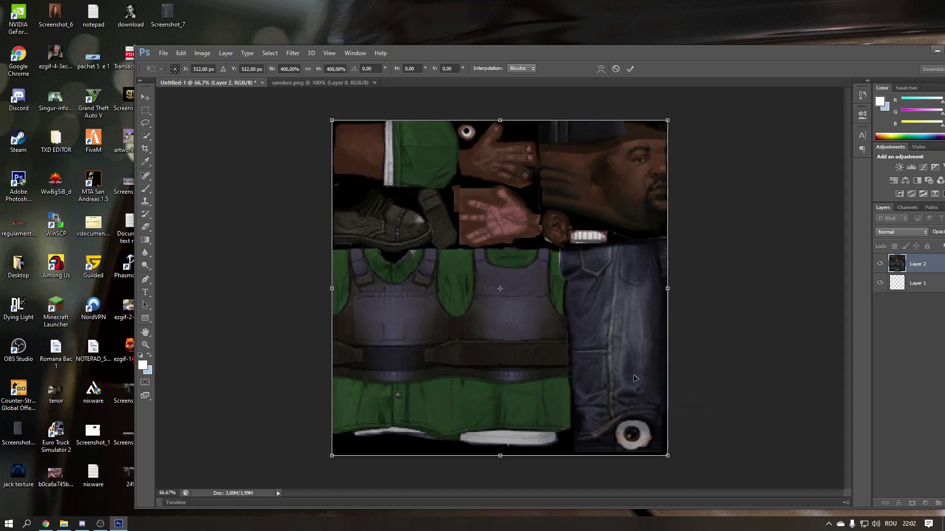
{"action": "key", "text": "Return"}
Apply the texture's scaling in Untitled-1 and check the smokev skin on the MTA wiki's skins page
{"action": "left_click_drag", "start_coordinate": [708, 49], "coordinate": [663, 27]}
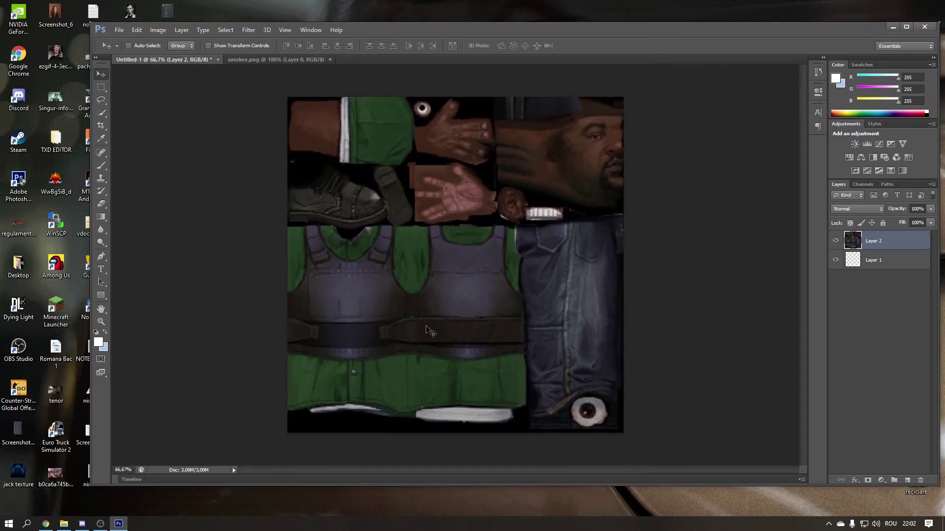
{"action": "left_click", "coordinate": [884, 264]}
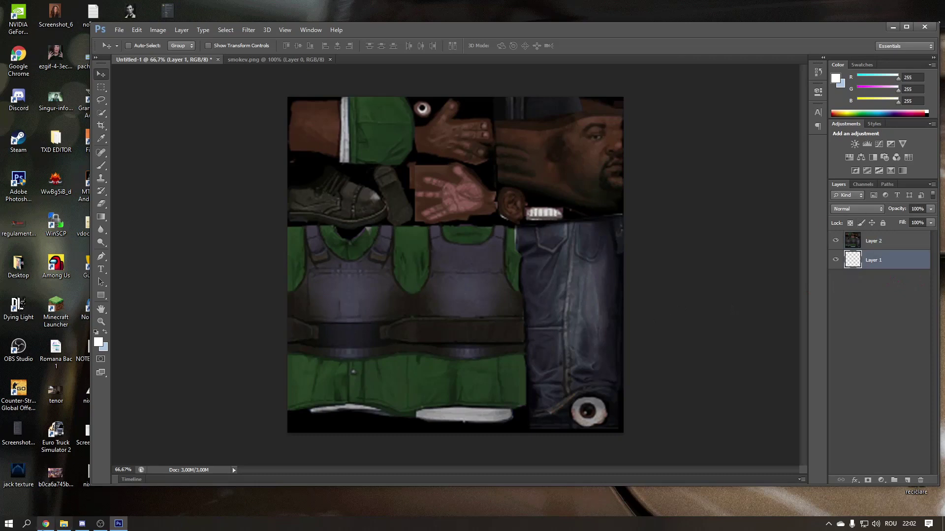
{"action": "left_click", "coordinate": [46, 523]}
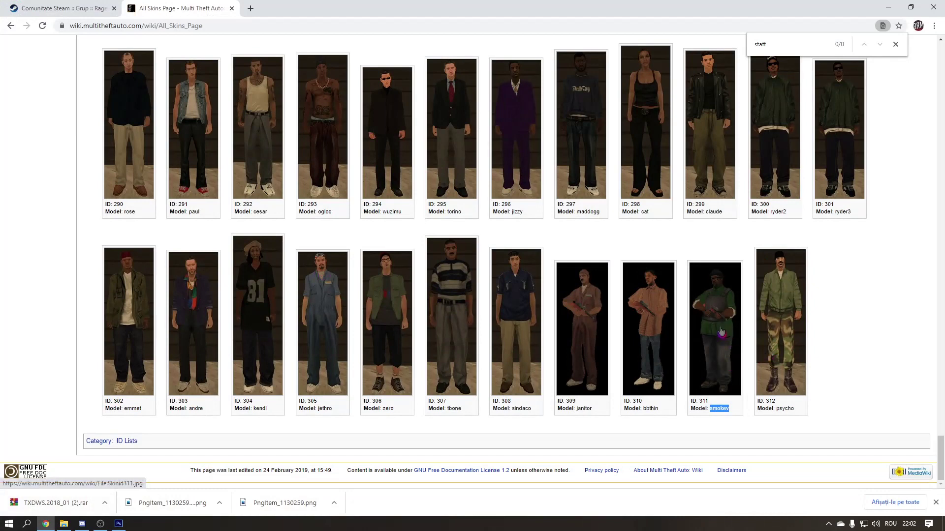
{"action": "left_click", "coordinate": [888, 7]}
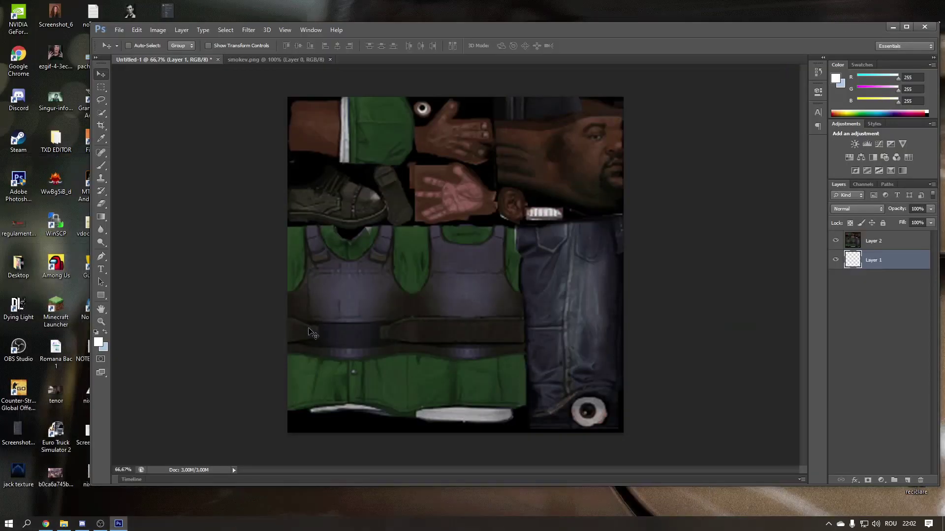
Start a text object in the PaybAck font on Layer 1, over the green shirt hem below the front vest
{"action": "left_click", "coordinate": [101, 269]}
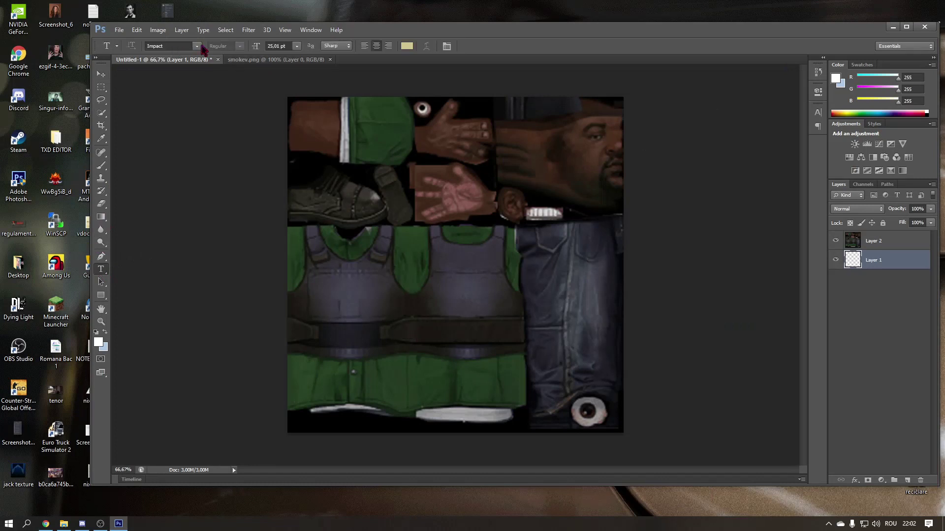
{"action": "left_click", "coordinate": [198, 46]}
{"action": "left_click", "coordinate": [243, 235]}
{"action": "left_click", "coordinate": [332, 363]}
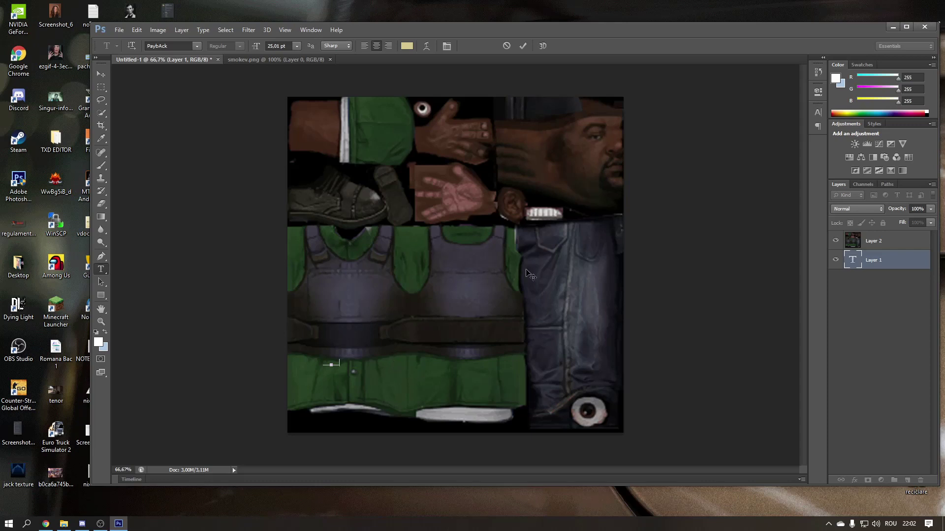
Enter the text RAG and set its colour to white
{"action": "left_click", "coordinate": [408, 47]}
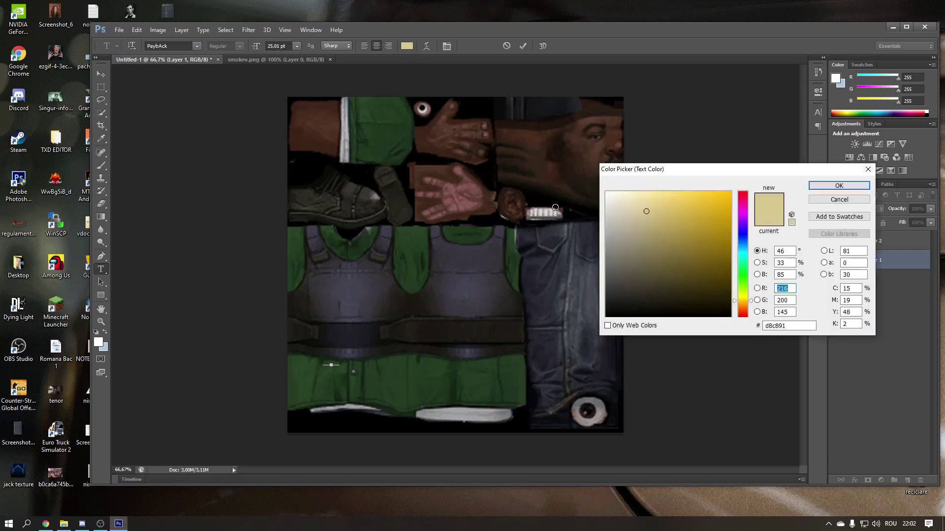
{"action": "left_click", "coordinate": [607, 192]}
{"action": "left_click", "coordinate": [837, 186]}
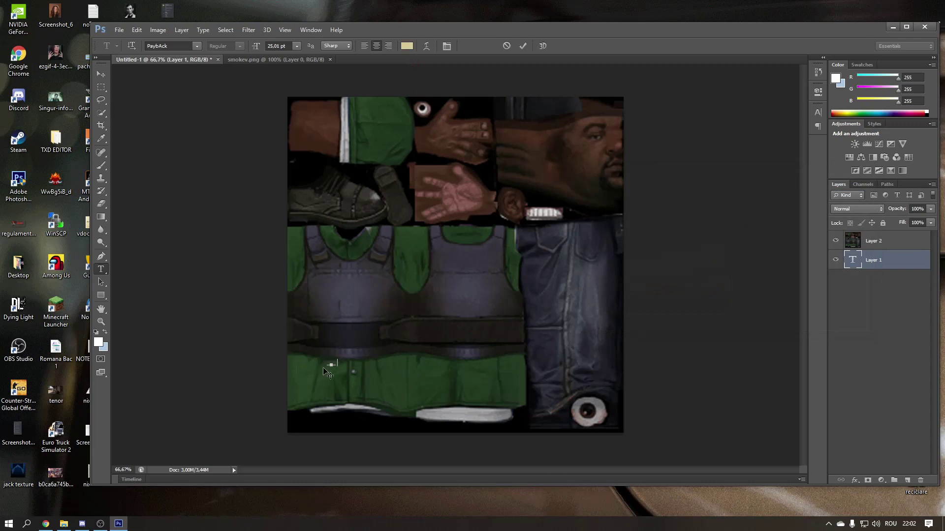
{"action": "key", "text": "ctrl+a"}
{"action": "left_click", "coordinate": [407, 46]}
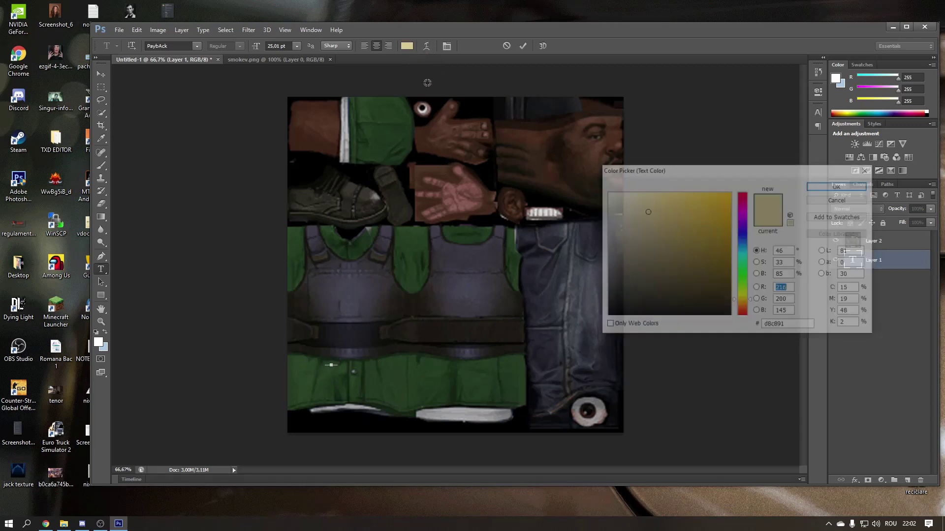
{"action": "left_click", "coordinate": [607, 192]}
{"action": "left_click", "coordinate": [859, 187]}
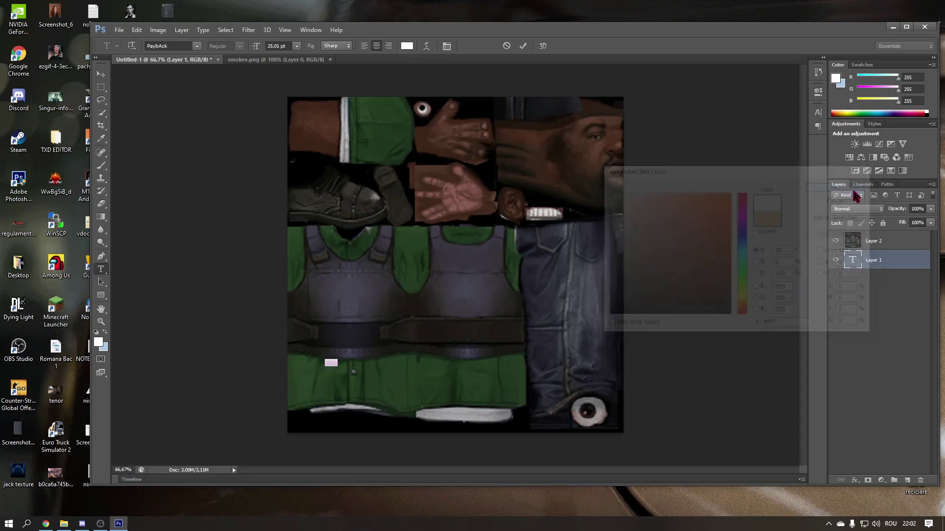
Add a white Color Overlay effect to the RAG text layer
{"action": "left_click", "coordinate": [886, 259]}
{"action": "right_click", "coordinate": [883, 260]}
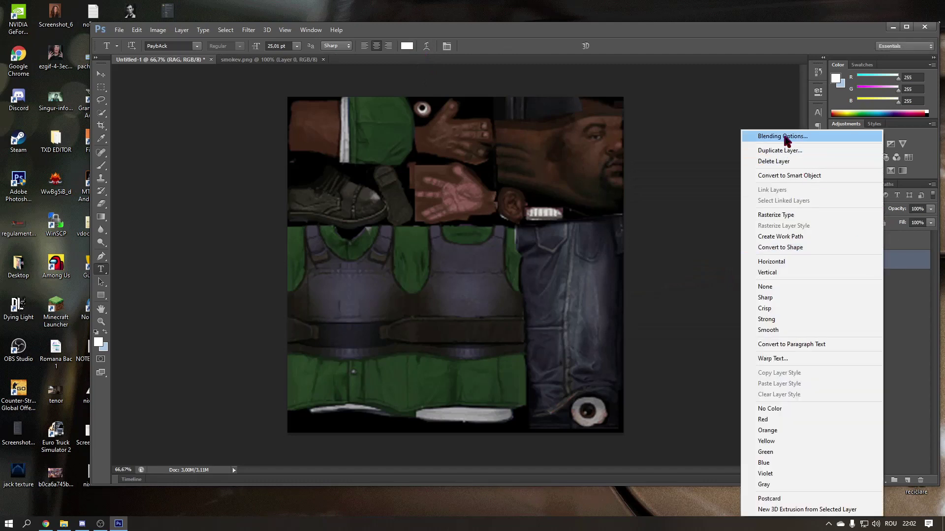
{"action": "left_click", "coordinate": [784, 137]}
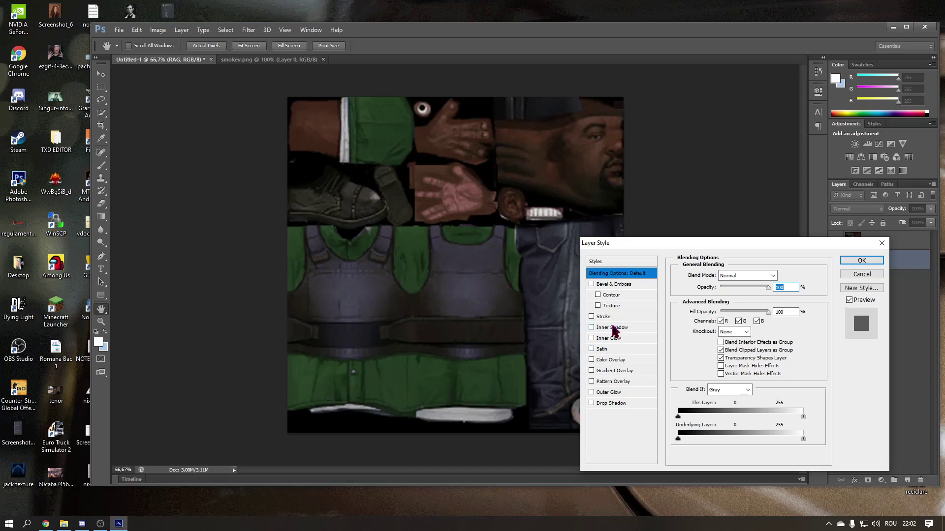
{"action": "left_click", "coordinate": [615, 371]}
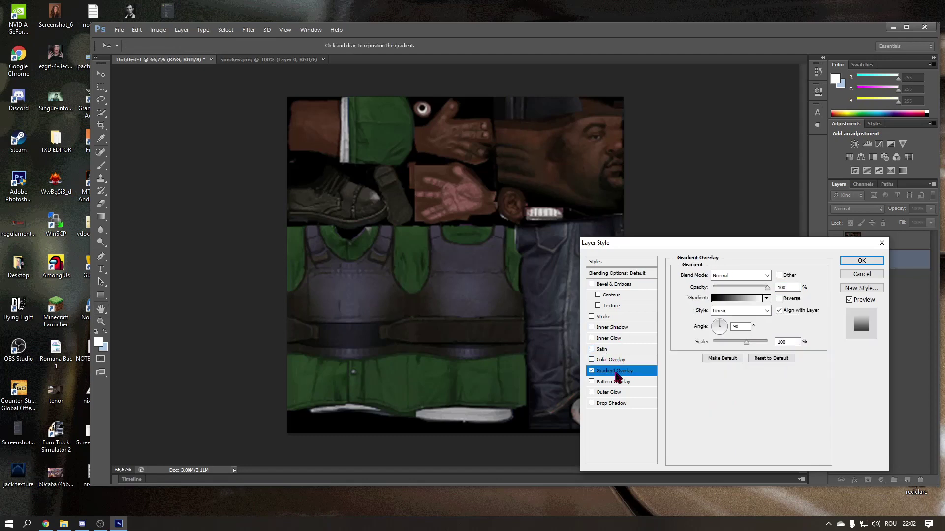
{"action": "key", "text": "ctrl+z"}
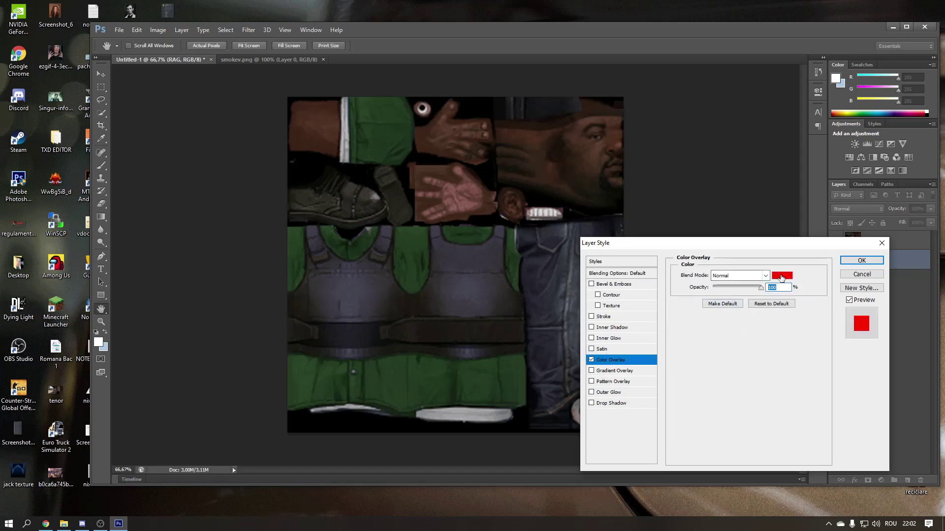
{"action": "left_click", "coordinate": [782, 276]}
{"action": "left_click", "coordinate": [844, 201]}
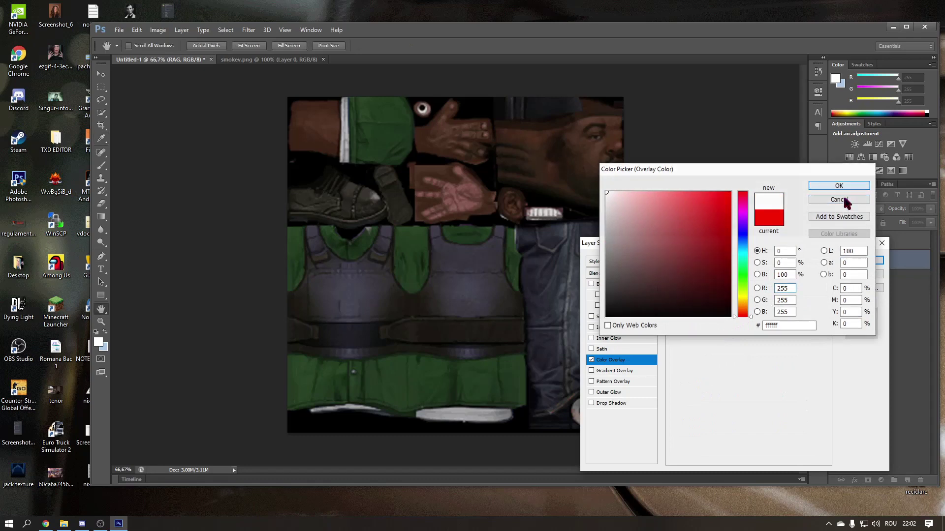
{"action": "left_click", "coordinate": [859, 264]}
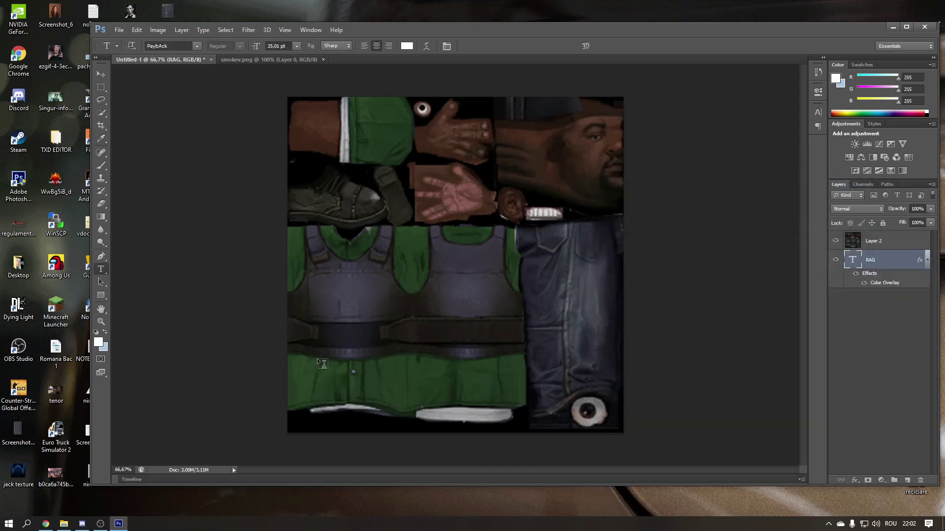
Move the RAG text onto the front of the vest and place its layer above Layer 2
{"action": "left_click_drag", "start_coordinate": [339, 364], "coordinate": [350, 288]}
{"action": "left_click_drag", "start_coordinate": [869, 275], "coordinate": [880, 239]}
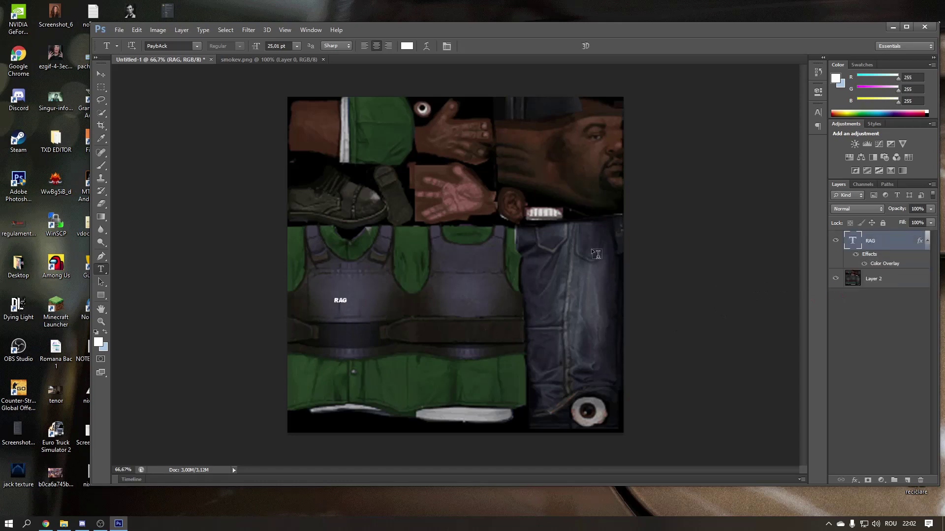
Change the vest text to RAGE and enlarge it to about 87.82 pt across the chest
{"action": "left_click", "coordinate": [345, 298]}
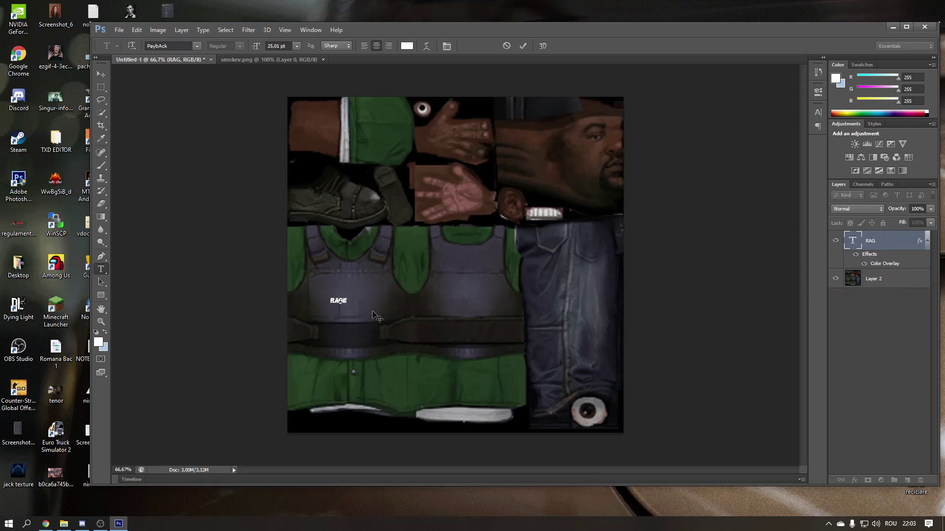
{"action": "left_click_drag", "start_coordinate": [351, 308], "coordinate": [376, 297]}
{"action": "left_click", "coordinate": [864, 278]}
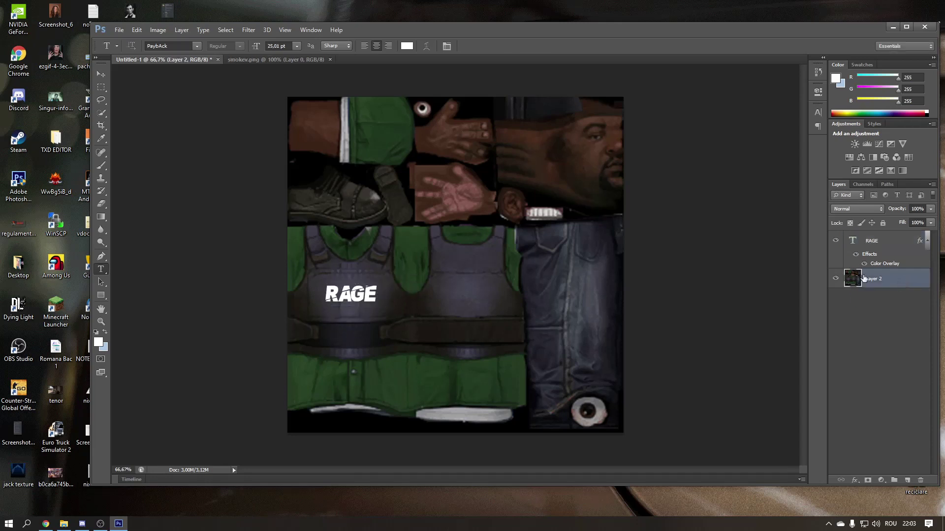
Nudge the RAGE text slightly up and sideways until it sits centred on the front of the vest
{"action": "left_click", "coordinate": [883, 245]}
{"action": "key", "text": "ctrl+Up"}
{"action": "key", "text": "ctrl+Up"}
{"action": "key", "text": "ctrl+Up"}
{"action": "key", "text": "ctrl+Up"}
{"action": "key", "text": "ctrl+Up"}
{"action": "key", "text": "ctrl+Up"}
{"action": "key", "text": "ctrl+Up"}
{"action": "key", "text": "ctrl+Up"}
{"action": "key", "text": "ctrl+Up"}
{"action": "key", "text": "ctrl+Up"}
{"action": "key", "text": "ctrl+Up"}
{"action": "key", "text": "ctrl+Up"}
{"action": "key", "text": "ctrl+Up"}
{"action": "key", "text": "ctrl+Up"}
{"action": "key", "text": "ctrl+Up"}
{"action": "key", "text": "ctrl+Up"}
{"action": "key", "text": "ctrl+Up"}
{"action": "key", "text": "ctrl+Up"}
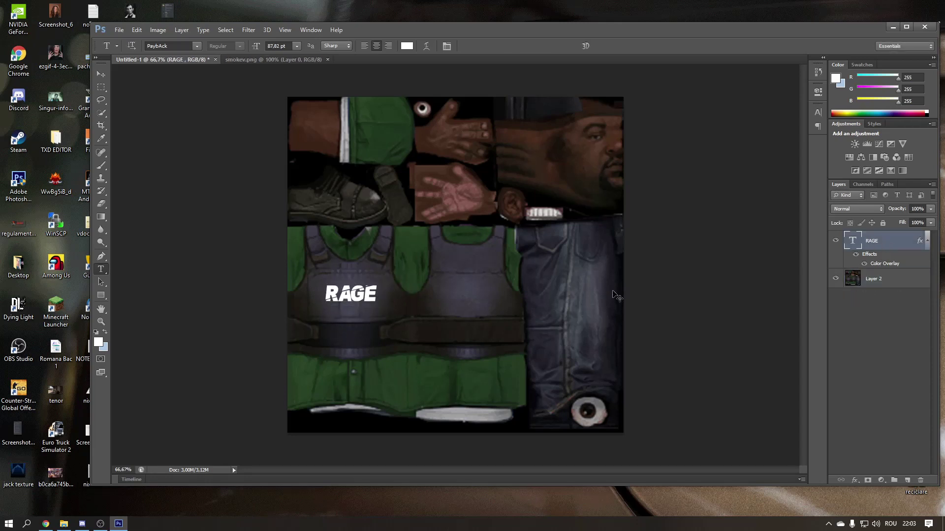
{"action": "key", "text": "ctrl+Left"}
{"action": "key", "text": "ctrl+Left"}
{"action": "key", "text": "ctrl+Left"}
{"action": "key", "text": "ctrl+Left"}
{"action": "key", "text": "ctrl+Left"}
{"action": "key", "text": "ctrl+Left"}
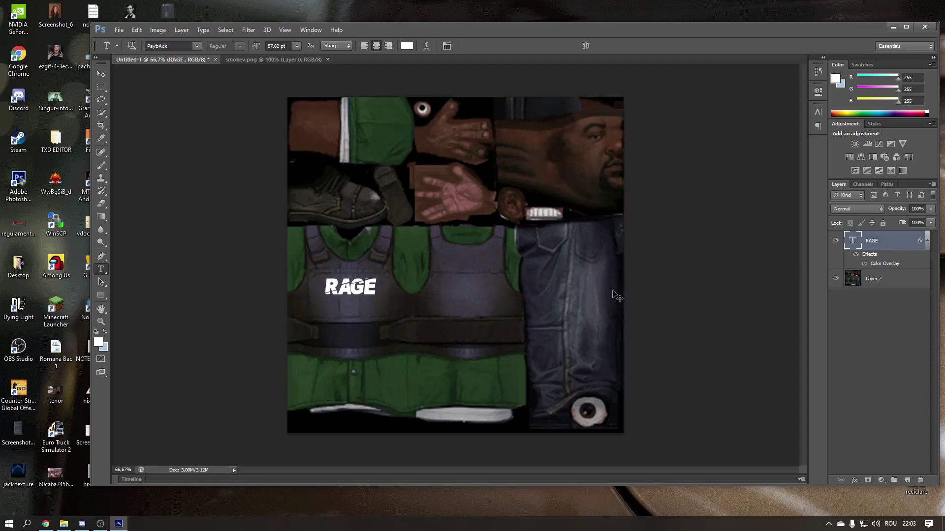
{"action": "key", "text": "ctrl+Down"}
{"action": "key", "text": "ctrl+Down"}
{"action": "key", "text": "ctrl+Down"}
{"action": "key", "text": "ctrl+Down"}
{"action": "key", "text": "ctrl+Down"}
{"action": "key", "text": "ctrl+Down"}
{"action": "key", "text": "ctrl+Down"}
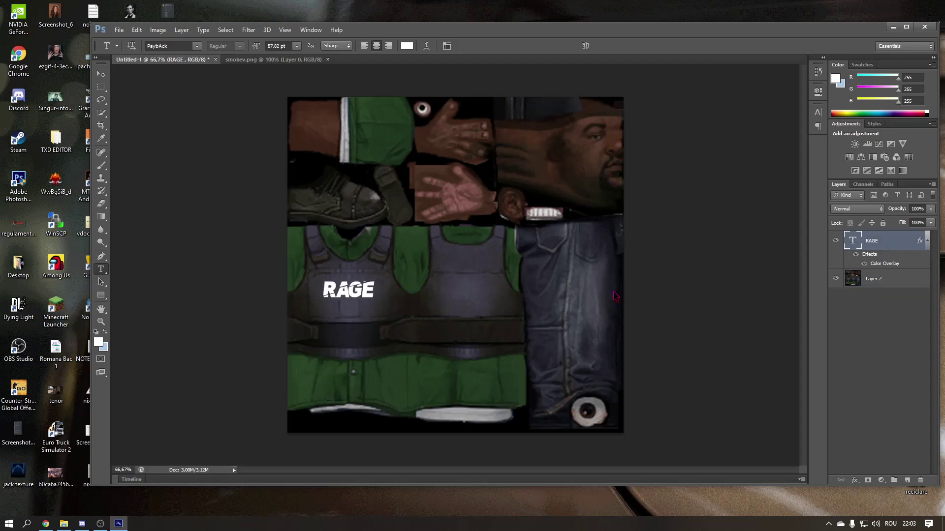
{"action": "key", "text": "ctrl+Right"}
{"action": "key", "text": "ctrl+Right"}
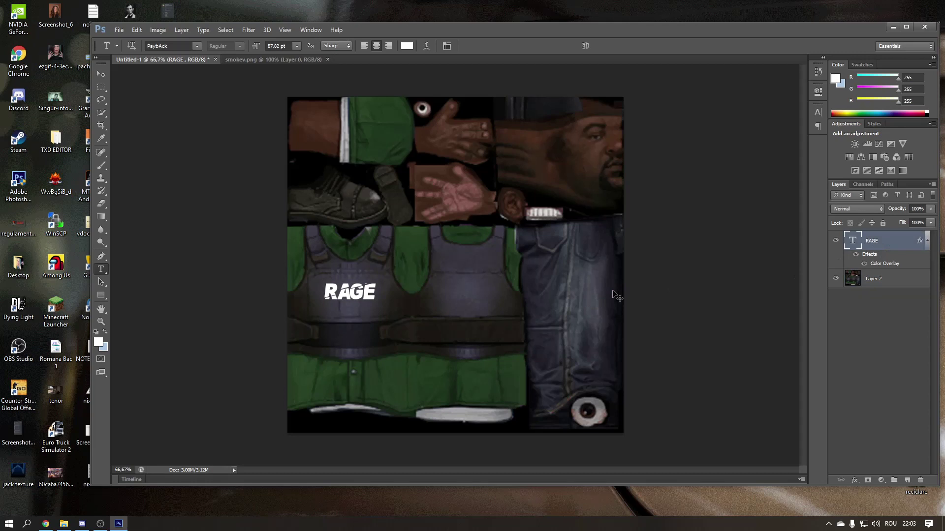
{"action": "key", "text": "ctrl+Left"}
{"action": "key", "text": "ctrl+Left"}
{"action": "key", "text": "ctrl+Left"}
{"action": "key", "text": "ctrl+Down"}
{"action": "key", "text": "ctrl+Down"}
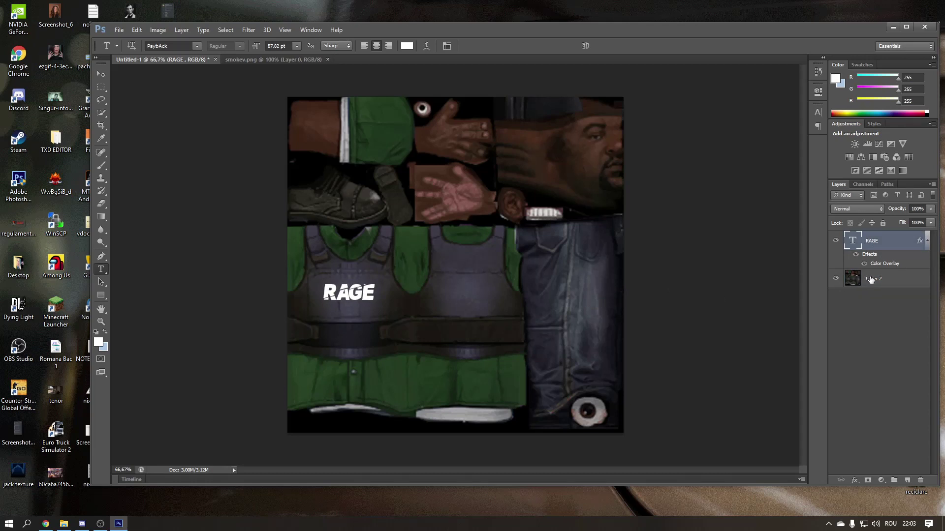
Add the white text youtube in the PaybAck font on the back of the vest, enlarged to about 56.41 pt
{"action": "left_click", "coordinate": [871, 280]}
{"action": "left_click", "coordinate": [435, 321]}
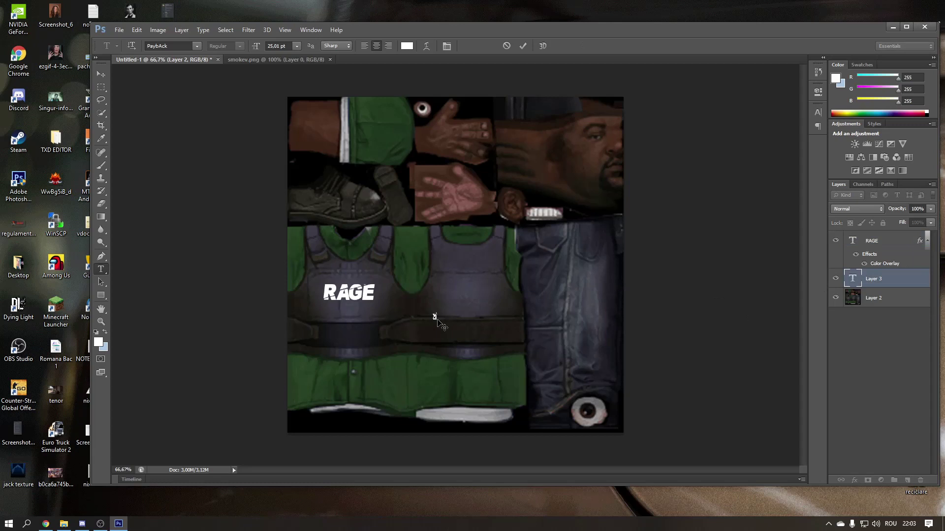
{"action": "key", "text": "ctrl+a"}
{"action": "left_click_drag", "start_coordinate": [454, 323], "coordinate": [499, 300]}
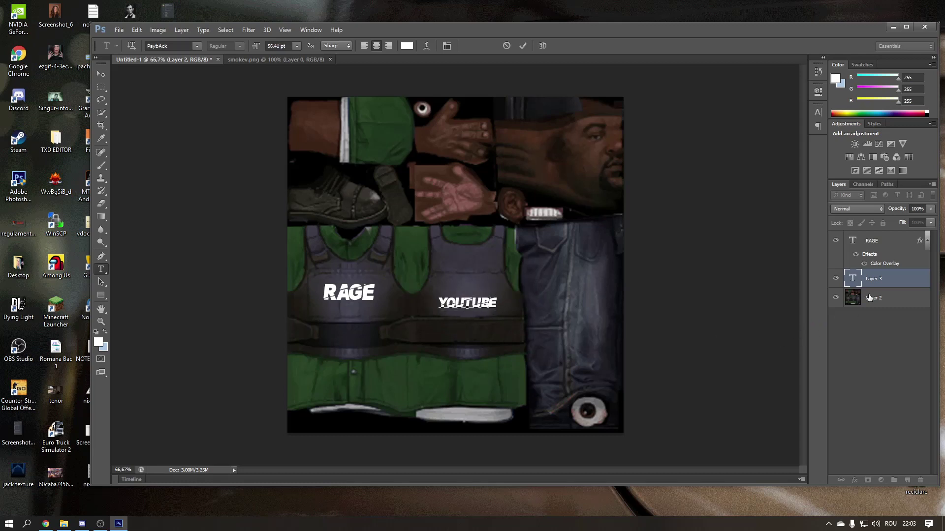
{"action": "left_click", "coordinate": [871, 297]}
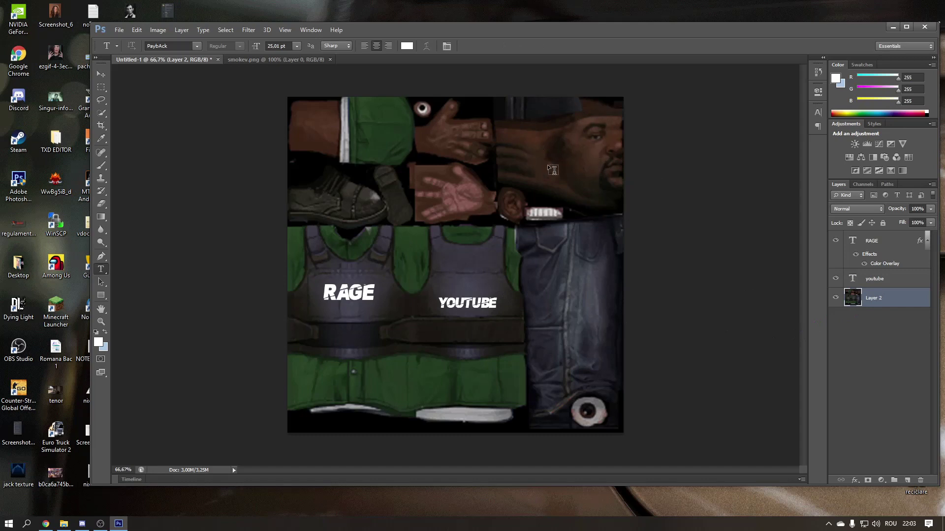
Uncover the desktop, open the Recycle Bin and look through its contents down to the end
{"action": "left_click_drag", "start_coordinate": [579, 36], "coordinate": [649, 67]}
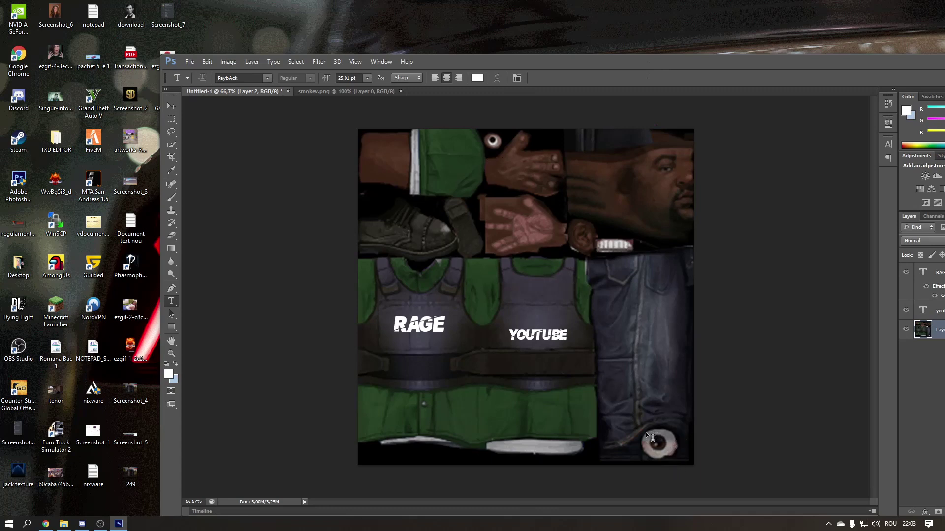
{"action": "left_click_drag", "start_coordinate": [609, 63], "coordinate": [494, 65]}
{"action": "double_click", "coordinate": [916, 475]}
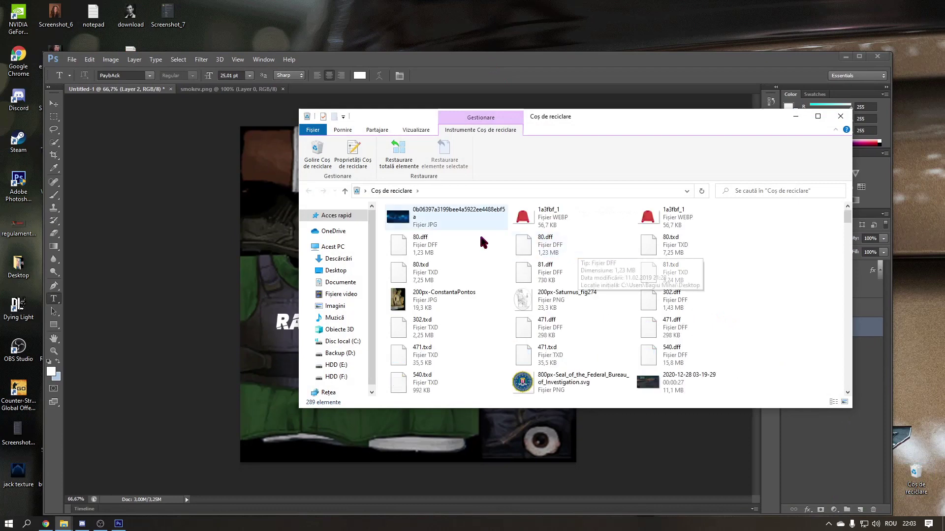
{"action": "scroll", "coordinate": [699, 271], "scroll_direction": "down", "scroll_amount": 3}
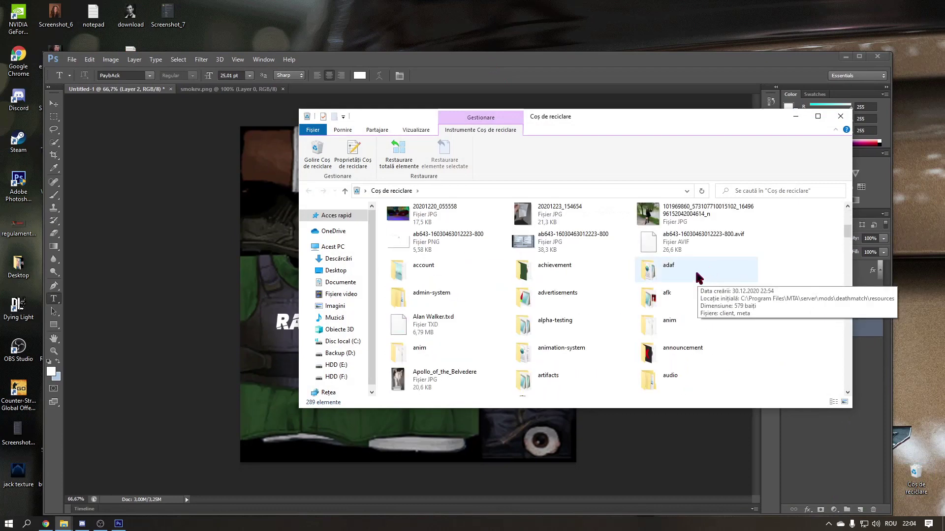
{"action": "scroll", "coordinate": [699, 278], "scroll_direction": "down", "scroll_amount": 12}
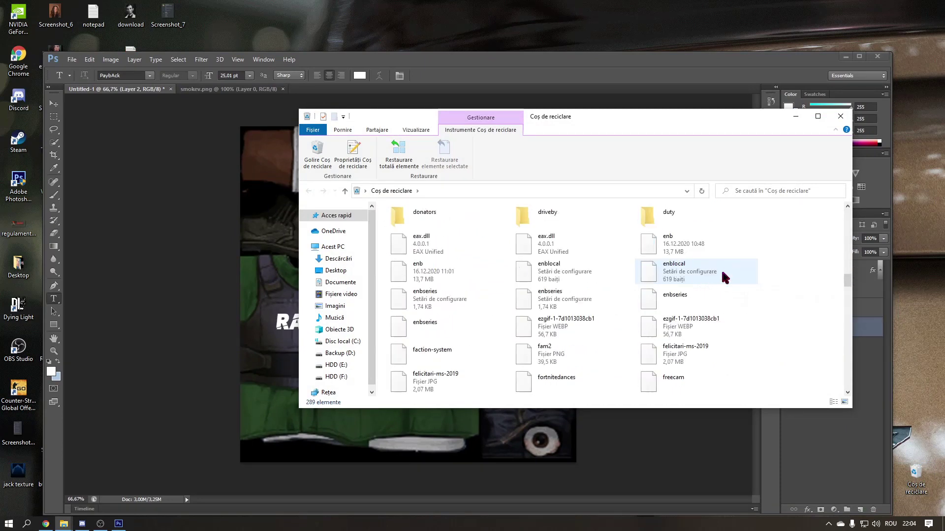
{"action": "scroll", "coordinate": [724, 277], "scroll_direction": "down", "scroll_amount": 6}
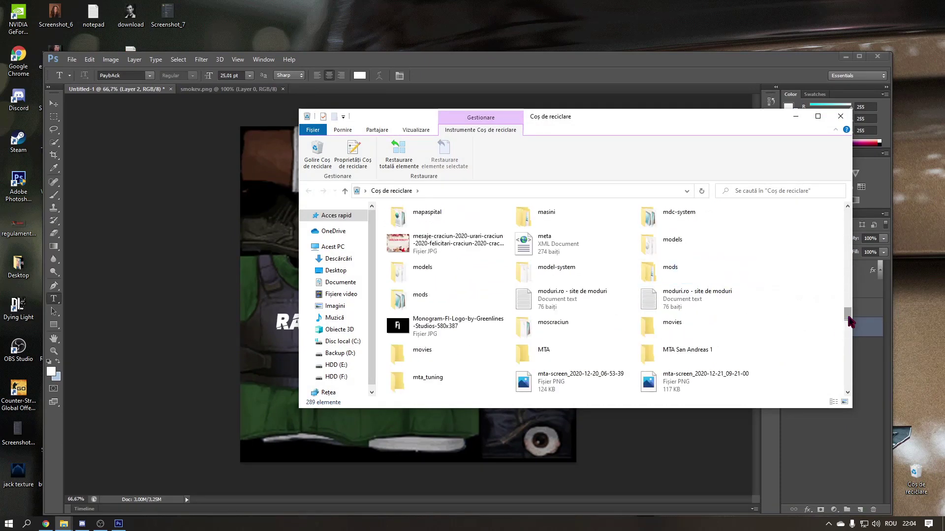
{"action": "left_click_drag", "start_coordinate": [848, 320], "coordinate": [848, 393]}
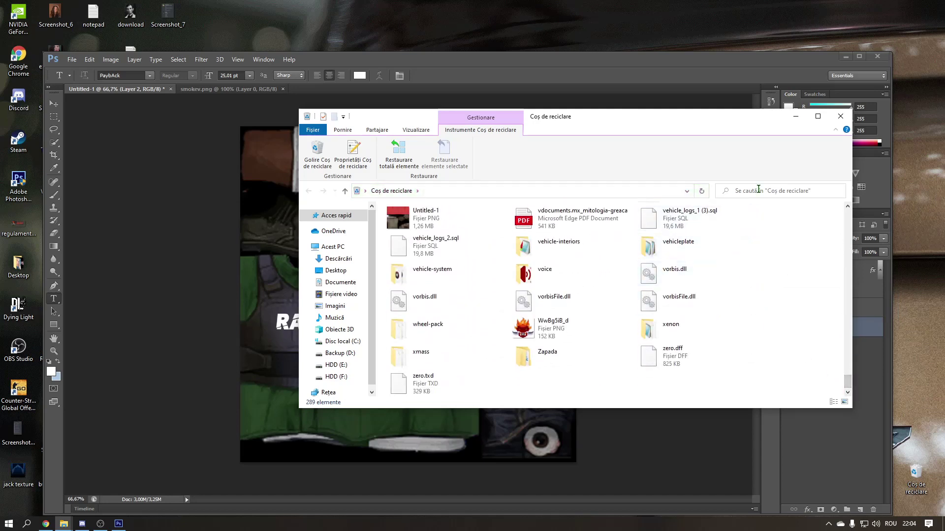
Search the Recycle Bin for gta and for txd
{"action": "left_click", "coordinate": [758, 190]}
{"action": "type", "text": "gta"}
{"action": "left_click", "coordinate": [837, 191]}
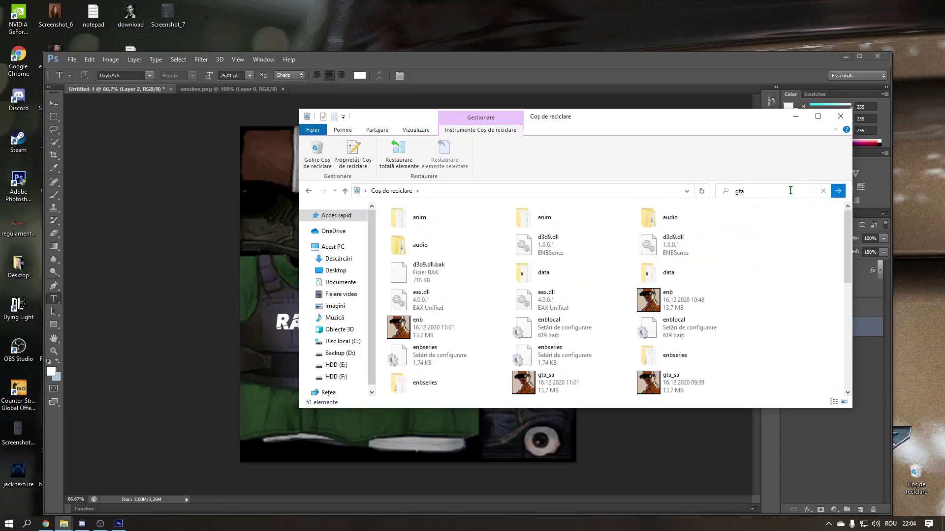
{"action": "type", "text": "txd"}
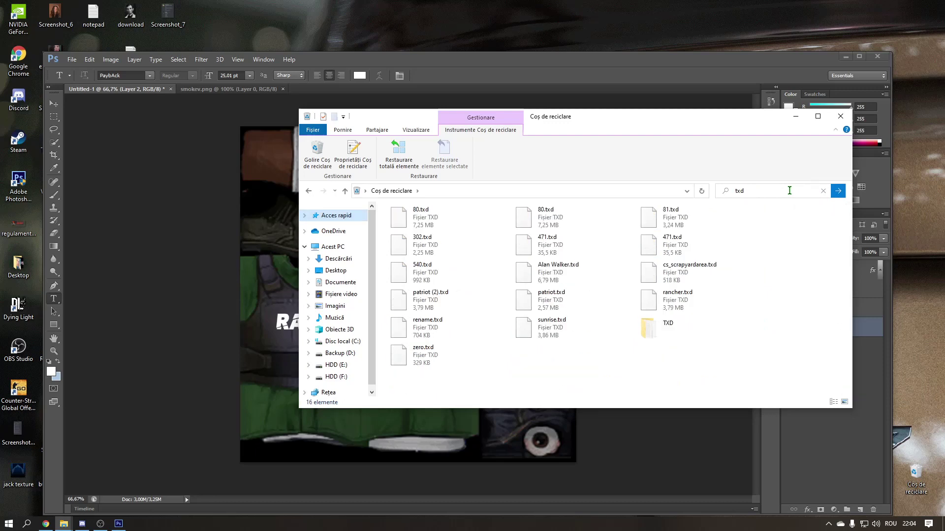
Restore the deleted TXD folder from the Recycle Bin, close the bin and uncover the desktop
{"action": "double_click", "coordinate": [689, 338]}
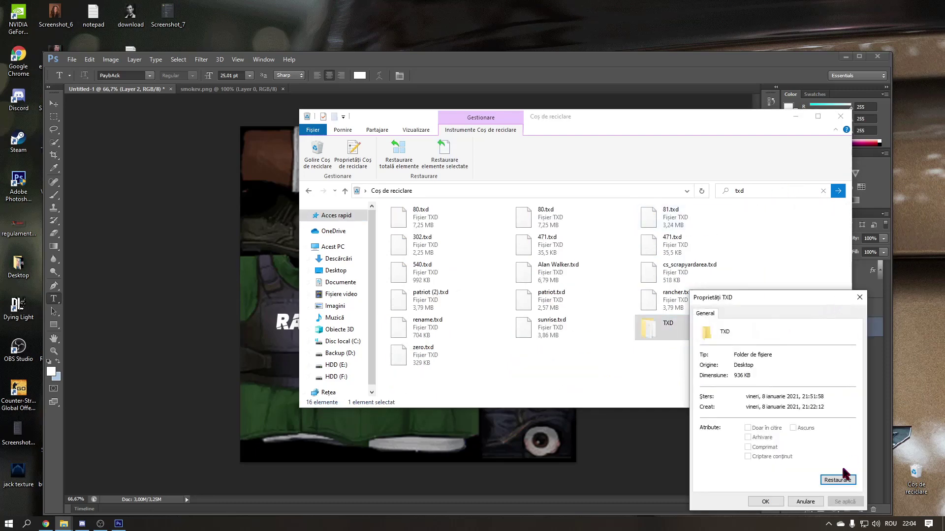
{"action": "left_click", "coordinate": [845, 475]}
{"action": "left_click", "coordinate": [859, 297]}
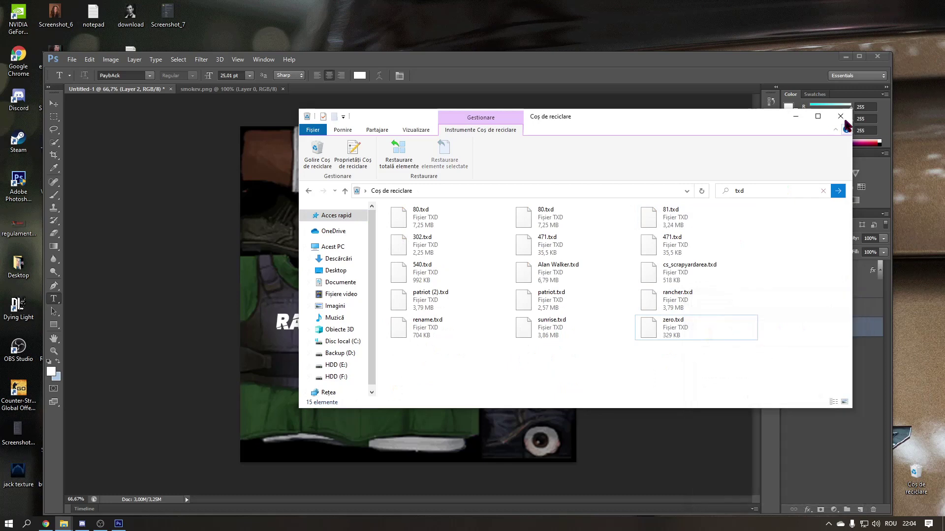
{"action": "left_click", "coordinate": [842, 117]}
{"action": "left_click", "coordinate": [845, 56]}
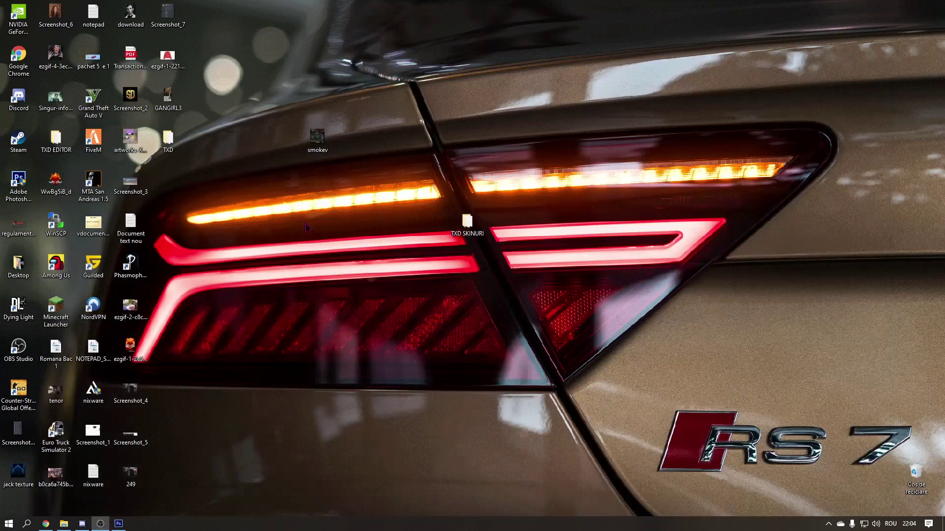
Look through the restored TXD folder and place the red texture from its Pants subfolder on the desktop
{"action": "double_click", "coordinate": [173, 142]}
{"action": "left_click", "coordinate": [426, 279]}
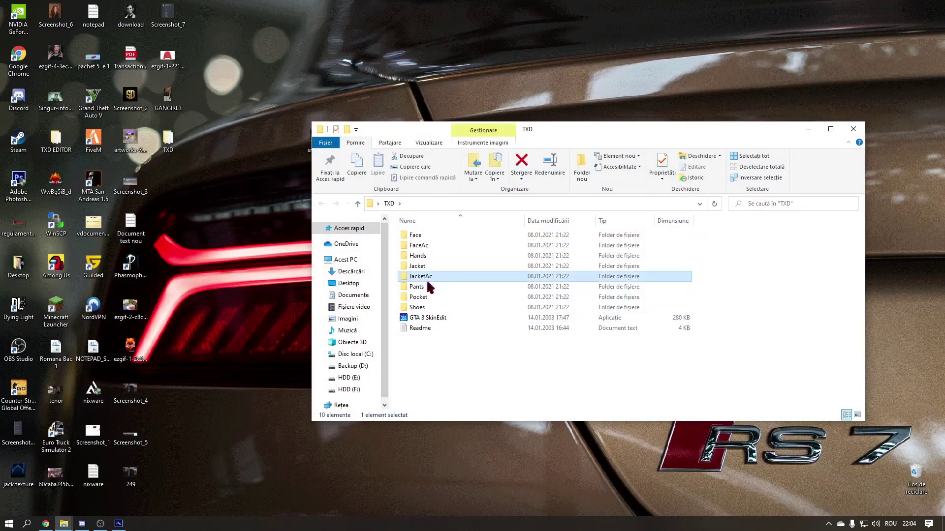
{"action": "double_click", "coordinate": [434, 277]}
{"action": "key", "text": "alt+Left"}
{"action": "double_click", "coordinate": [419, 287]}
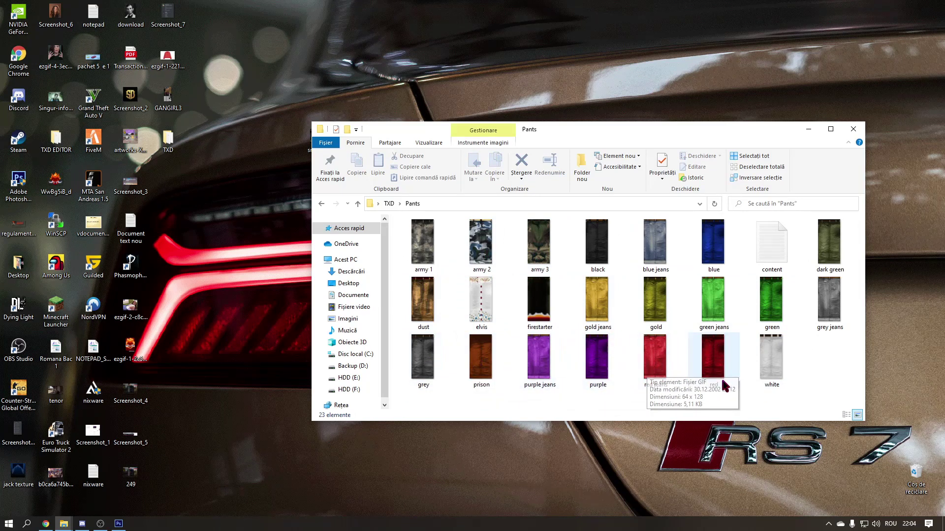
{"action": "left_click_drag", "start_coordinate": [720, 391], "coordinate": [283, 310]}
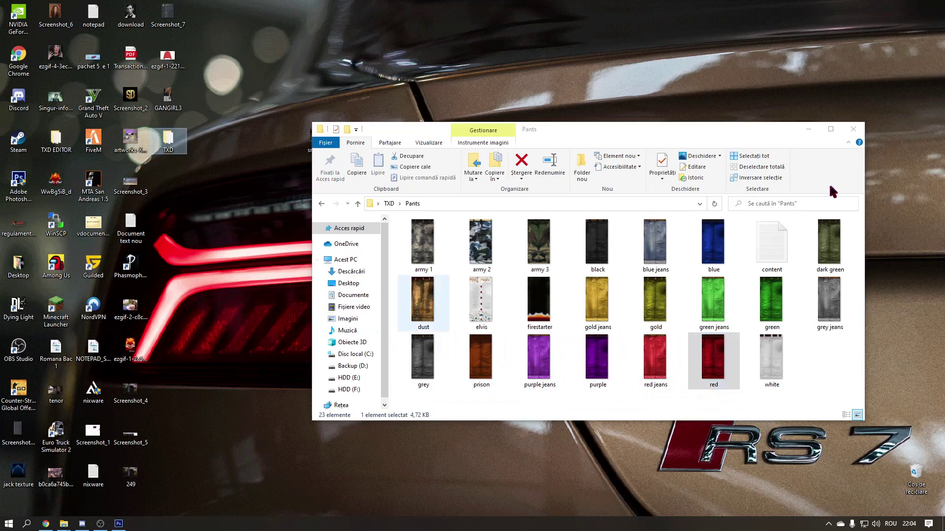
{"action": "left_click", "coordinate": [64, 523]}
Return to Photoshop and open the red pants image from the desktop
{"action": "left_click", "coordinate": [118, 523]}
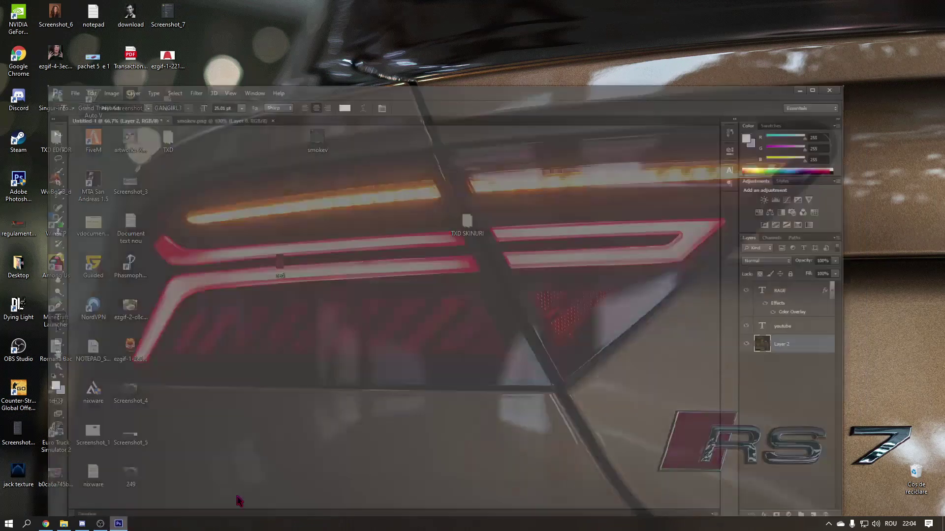
{"action": "left_click", "coordinate": [71, 59]}
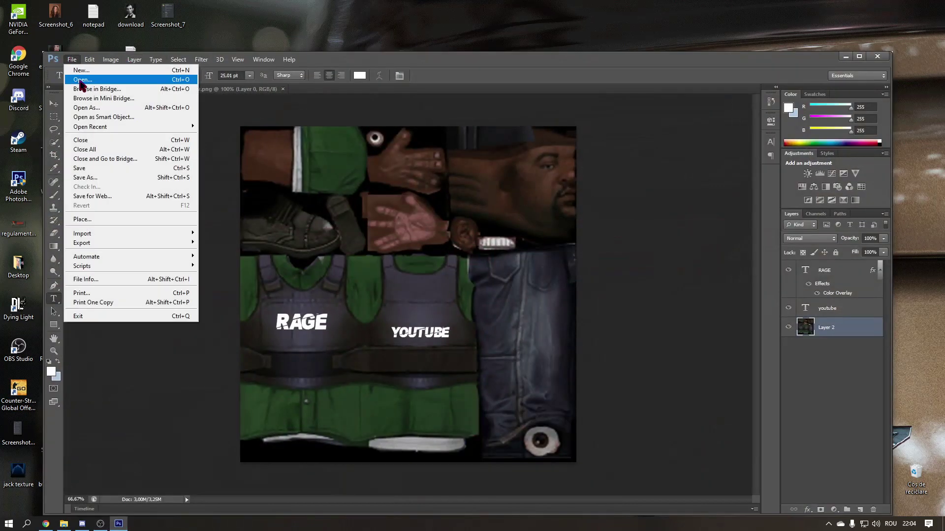
{"action": "left_click", "coordinate": [86, 78]}
{"action": "left_click", "coordinate": [454, 211]}
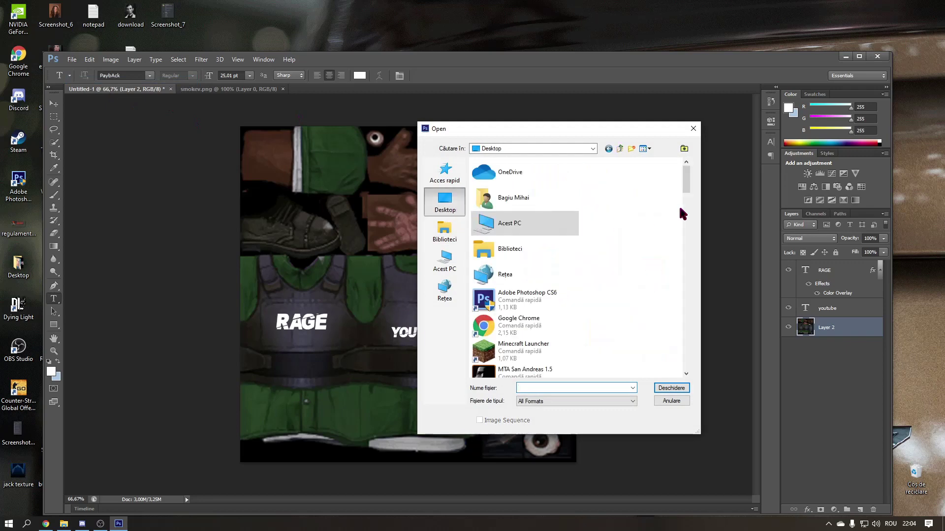
{"action": "left_click_drag", "start_coordinate": [685, 182], "coordinate": [686, 308]}
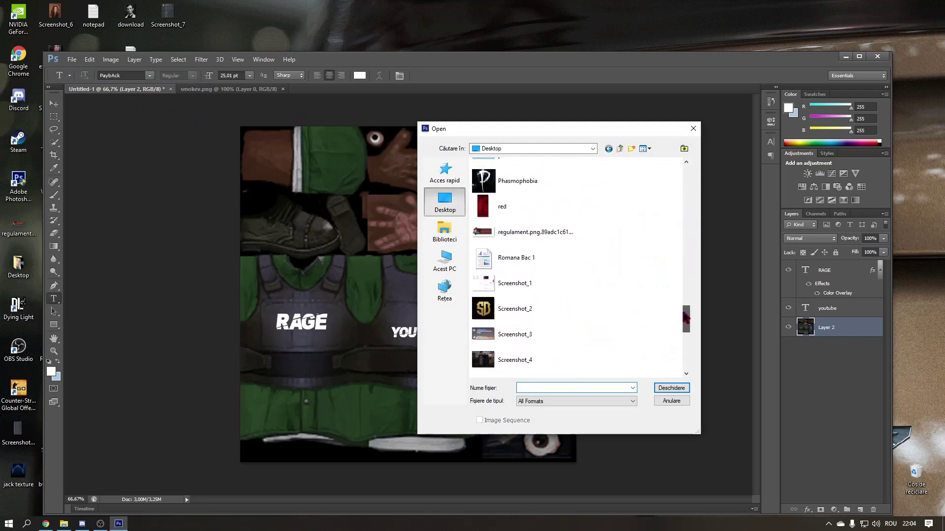
{"action": "double_click", "coordinate": [502, 210]}
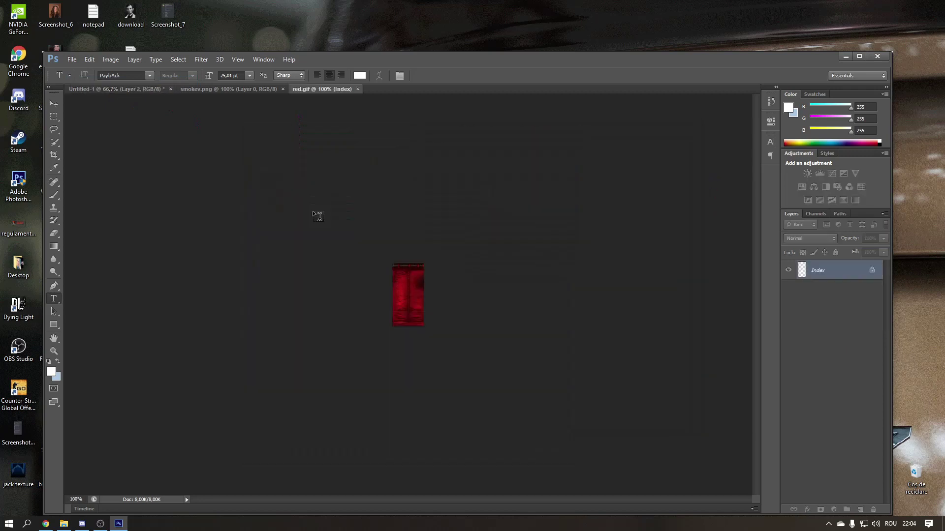
Try to move the red pants from red.gif into the Untitled-1 skin texture
{"action": "left_click", "coordinate": [54, 104]}
{"action": "key", "text": "alt+BackSpace"}
{"action": "left_click", "coordinate": [151, 89]}
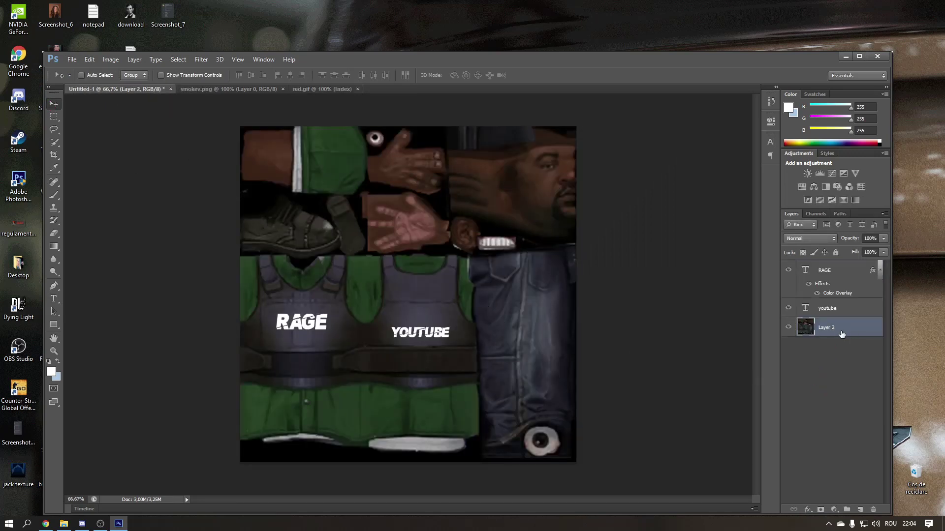
{"action": "left_click", "coordinate": [322, 89]}
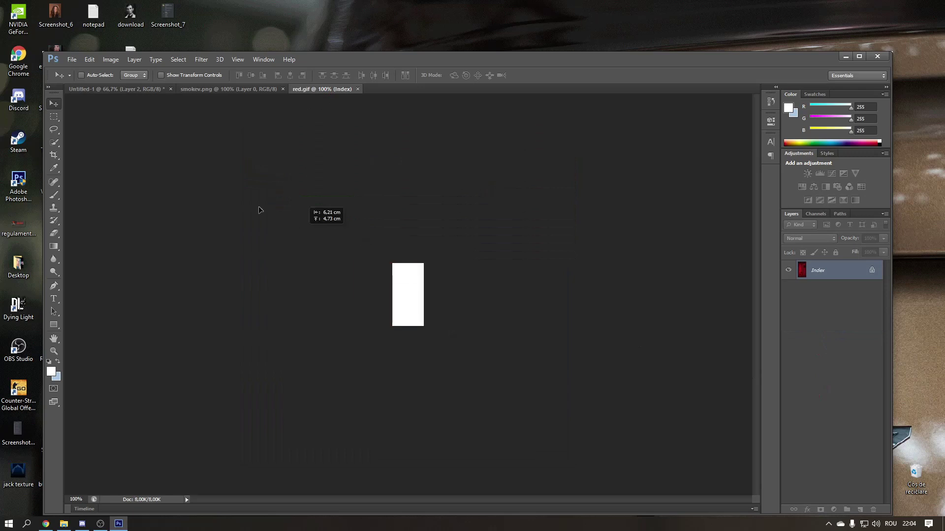
{"action": "left_click", "coordinate": [124, 89]}
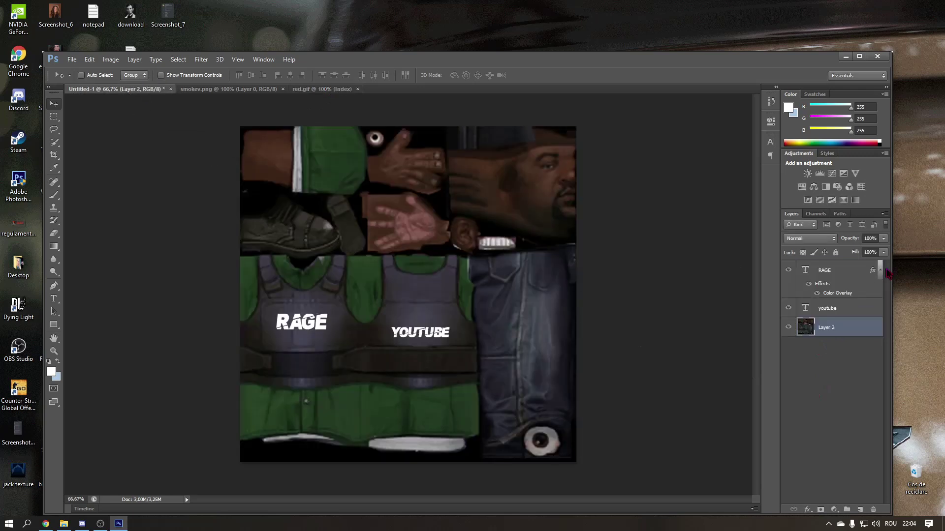
{"action": "left_click", "coordinate": [322, 89]}
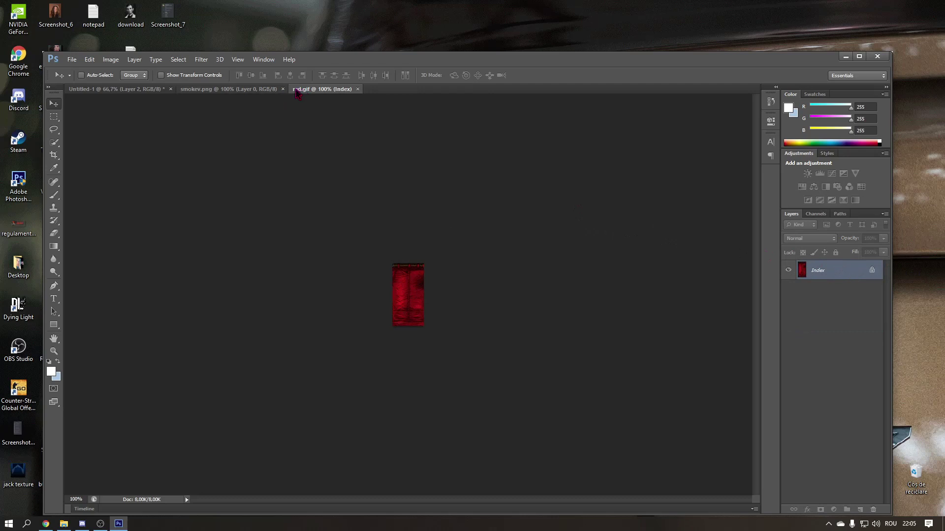
{"action": "left_click", "coordinate": [229, 89]}
{"action": "left_click", "coordinate": [322, 89]}
{"action": "right_click", "coordinate": [863, 276]}
{"action": "left_click", "coordinate": [812, 279]}
{"action": "mouse_move", "coordinate": [411, 285]}
{"action": "left_mouse_down"}
{"action": "mouse_move", "coordinate": [420, 293]}
{"action": "mouse_move", "coordinate": [420, 281]}
{"action": "mouse_move", "coordinate": [396, 289]}
{"action": "mouse_move", "coordinate": [409, 290]}
{"action": "left_mouse_up"}
Capture the area around the red pants with the screenshot tool and save it to the desktop as the PNG Screenshot_8
{"action": "left_click", "coordinate": [828, 524]}
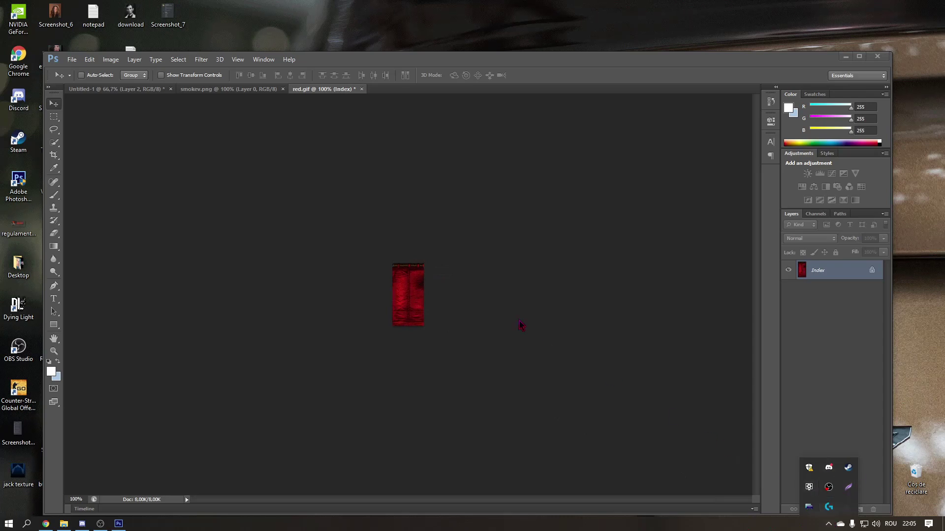
{"action": "left_click", "coordinate": [848, 487]}
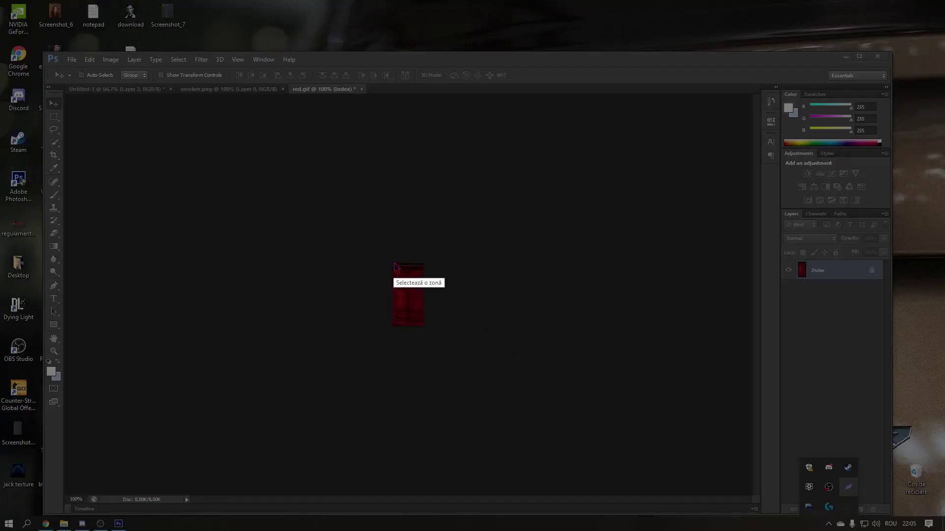
{"action": "left_click_drag", "start_coordinate": [384, 261], "coordinate": [441, 335]}
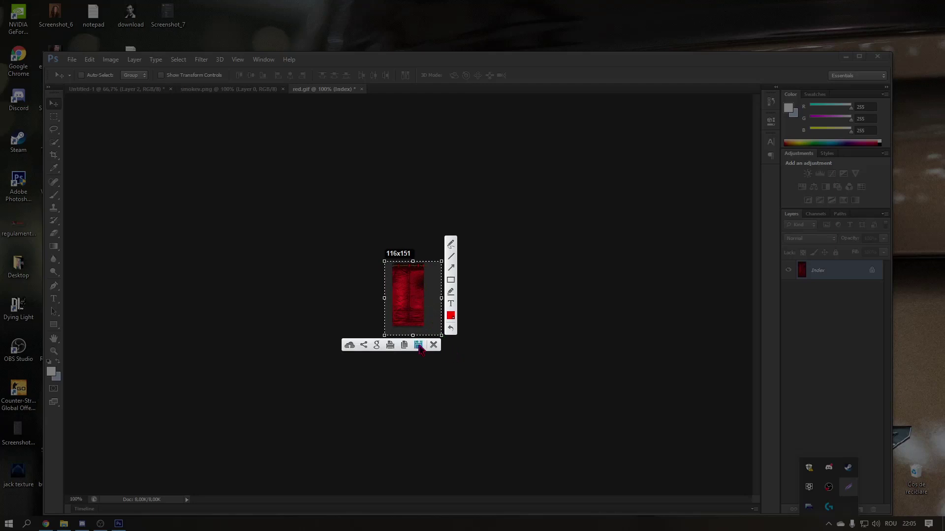
{"action": "left_click", "coordinate": [420, 347]}
{"action": "left_click", "coordinate": [31, 78]}
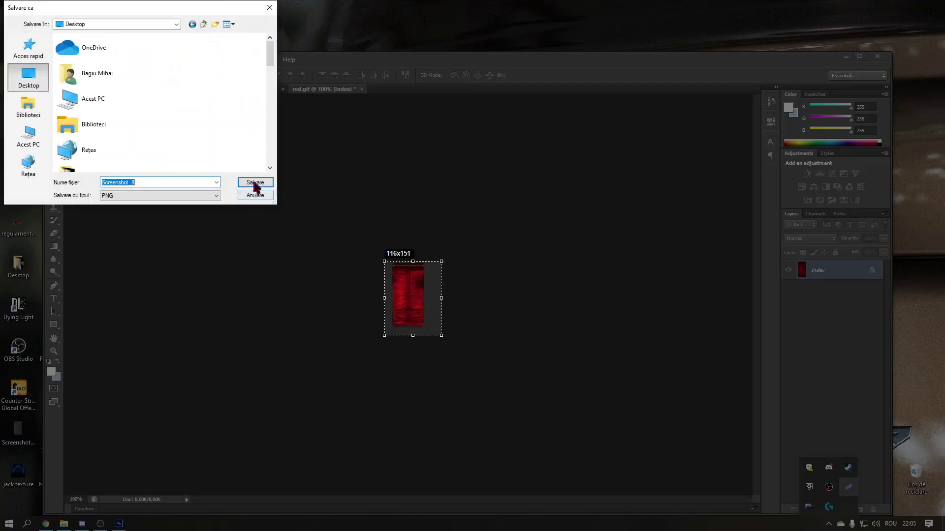
{"action": "left_click", "coordinate": [252, 181]}
Open Screenshot_8 from the desktop in Photoshop
{"action": "left_click", "coordinate": [73, 60]}
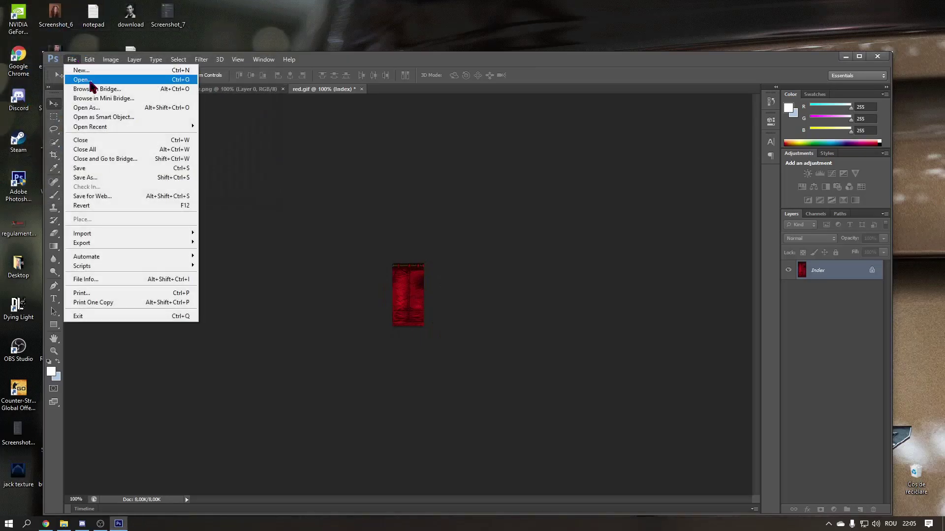
{"action": "left_click", "coordinate": [93, 78]}
{"action": "left_click", "coordinate": [433, 212]}
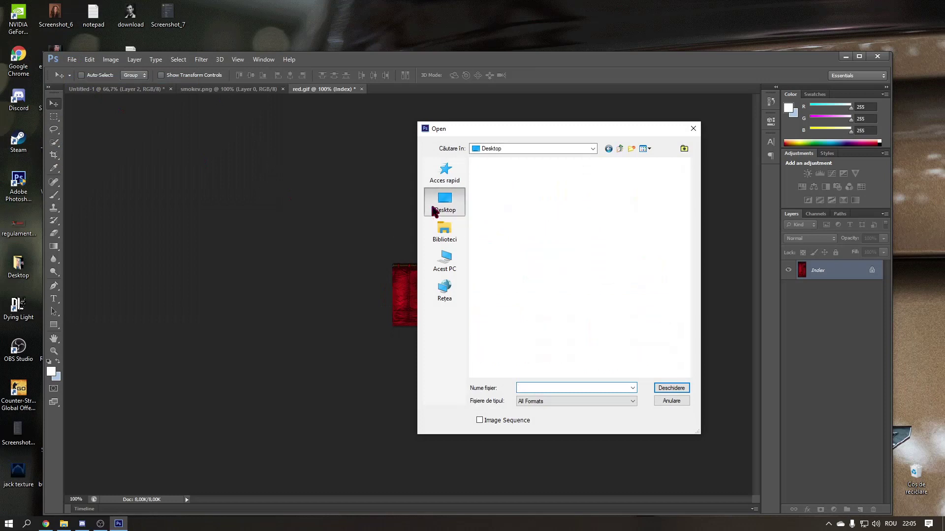
{"action": "left_click_drag", "start_coordinate": [687, 194], "coordinate": [684, 315]}
{"action": "scroll", "coordinate": [581, 292], "scroll_direction": "down", "scroll_amount": 5}
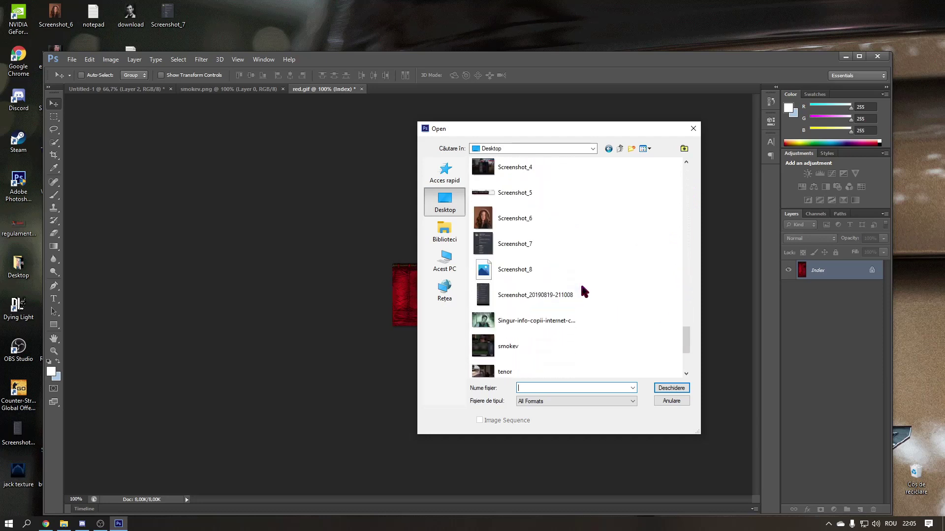
{"action": "scroll", "coordinate": [561, 294], "scroll_direction": "up", "scroll_amount": 9}
{"action": "scroll", "coordinate": [562, 289], "scroll_direction": "up", "scroll_amount": 10}
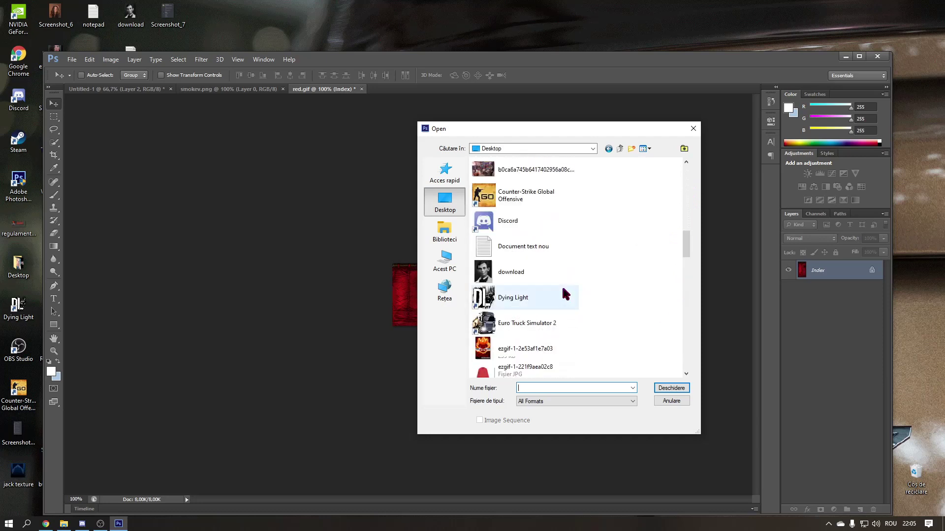
{"action": "scroll", "coordinate": [552, 292], "scroll_direction": "up", "scroll_amount": 2}
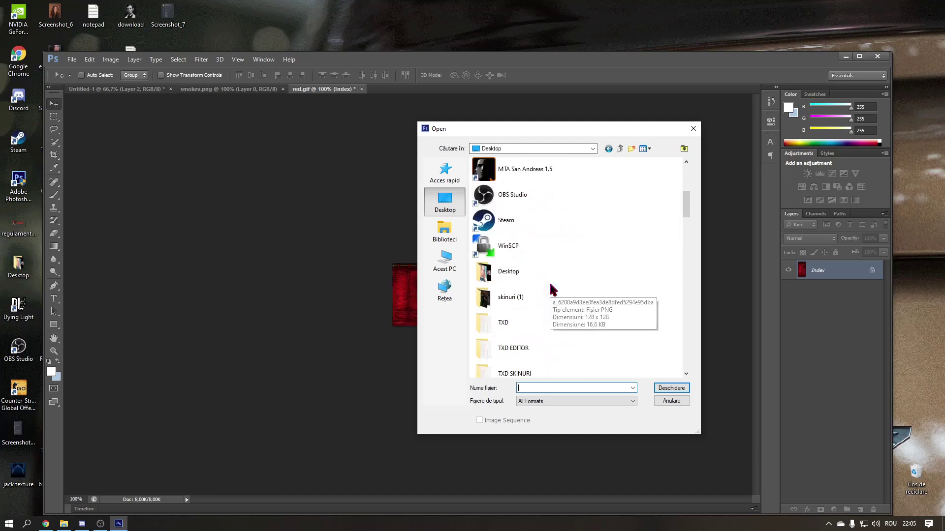
{"action": "scroll", "coordinate": [552, 280], "scroll_direction": "up", "scroll_amount": 4}
{"action": "left_click_drag", "start_coordinate": [686, 177], "coordinate": [685, 333]}
{"action": "left_click", "coordinate": [538, 299]}
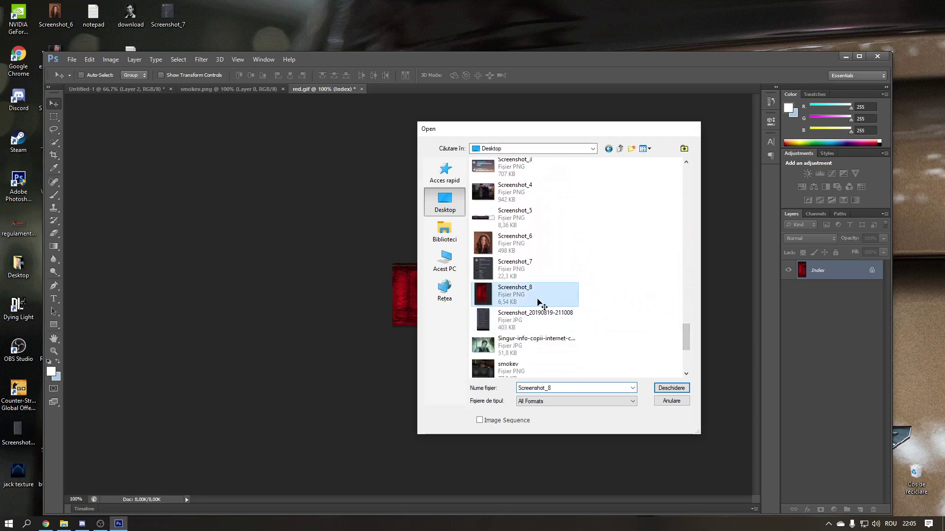
{"action": "double_click", "coordinate": [538, 301]}
Bring the red pants screenshot into Untitled-1 as a layer above the skin texture and enlarge it with Free Transform
{"action": "left_click_drag", "start_coordinate": [419, 323], "coordinate": [545, 443]}
{"action": "key", "text": "ctrl+t"}
{"action": "left_click_drag", "start_coordinate": [516, 398], "coordinate": [441, 290]}
{"action": "left_click_drag", "start_coordinate": [471, 337], "coordinate": [503, 391]}
{"action": "left_click_drag", "start_coordinate": [415, 322], "coordinate": [461, 374]}
{"action": "left_click_drag", "start_coordinate": [373, 263], "coordinate": [483, 248]}
{"action": "key", "text": "Return"}
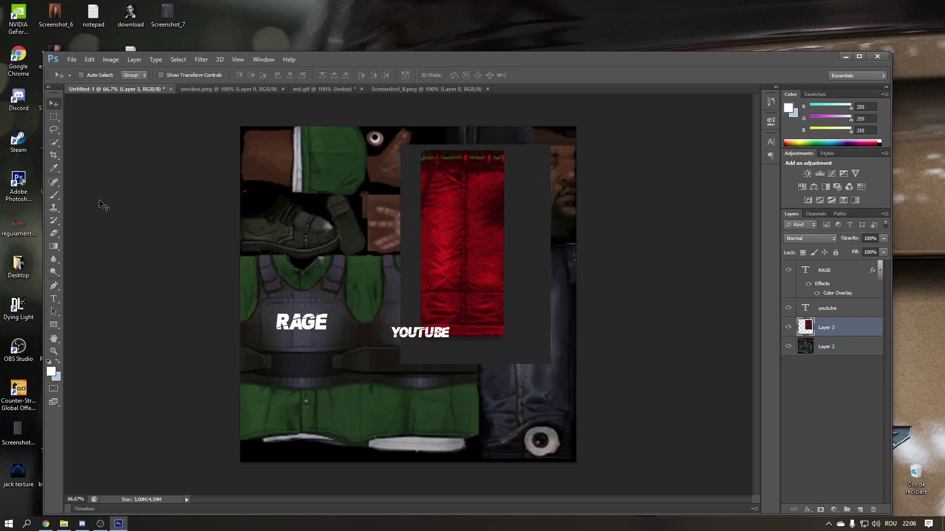
Erase the grey background around all sides of the red pants on Layer 3
{"action": "mouse_move", "coordinate": [827, 331]}
{"action": "left_mouse_down"}
{"action": "mouse_move", "coordinate": [831, 352]}
{"action": "mouse_move", "coordinate": [833, 323]}
{"action": "left_mouse_up"}
{"action": "left_click", "coordinate": [54, 233]}
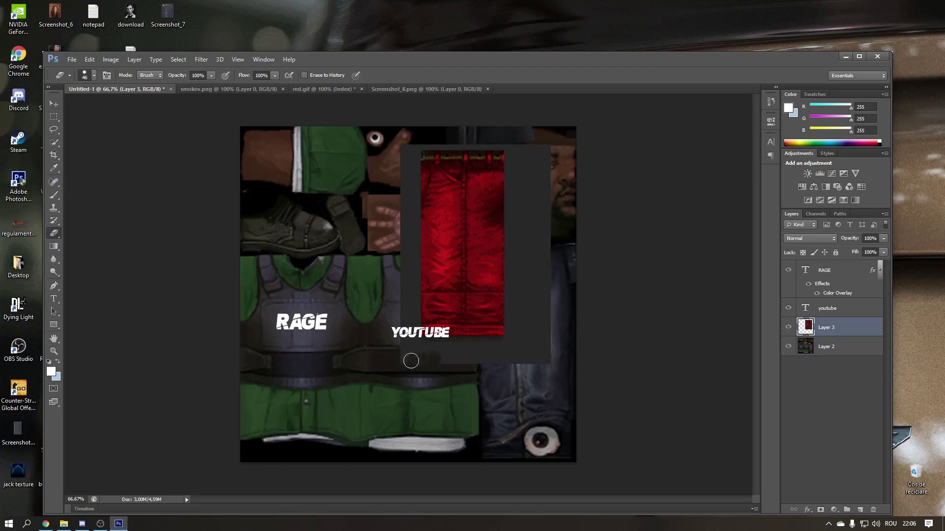
{"action": "mouse_move", "coordinate": [452, 355]}
{"action": "left_mouse_down"}
{"action": "mouse_move", "coordinate": [475, 362]}
{"action": "mouse_move", "coordinate": [457, 347]}
{"action": "mouse_move", "coordinate": [468, 346]}
{"action": "mouse_move", "coordinate": [451, 345]}
{"action": "mouse_move", "coordinate": [473, 344]}
{"action": "mouse_move", "coordinate": [505, 350]}
{"action": "mouse_move", "coordinate": [476, 358]}
{"action": "mouse_move", "coordinate": [535, 349]}
{"action": "mouse_move", "coordinate": [521, 365]}
{"action": "mouse_move", "coordinate": [544, 360]}
{"action": "mouse_move", "coordinate": [496, 344]}
{"action": "mouse_move", "coordinate": [530, 340]}
{"action": "mouse_move", "coordinate": [554, 320]}
{"action": "mouse_move", "coordinate": [548, 347]}
{"action": "mouse_move", "coordinate": [547, 274]}
{"action": "mouse_move", "coordinate": [533, 323]}
{"action": "left_mouse_up"}
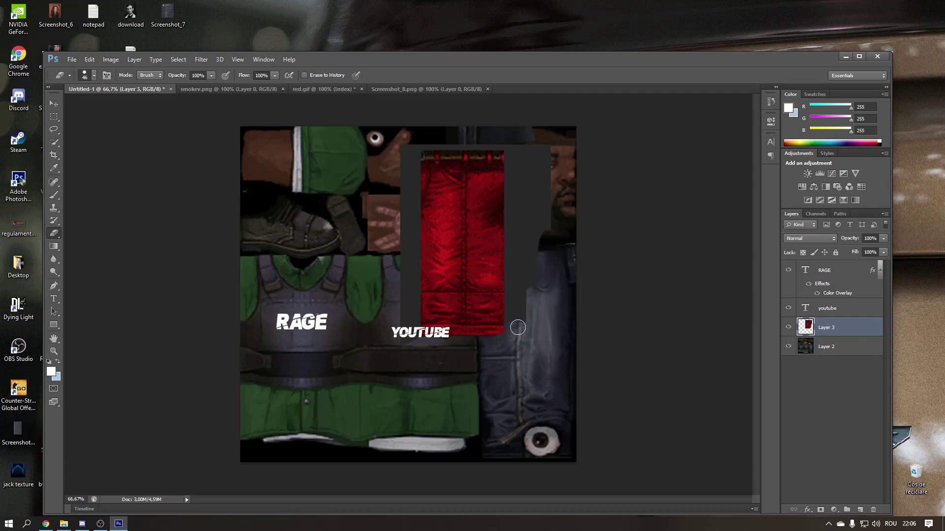
{"action": "left_click", "coordinate": [514, 148], "text": "shift"}
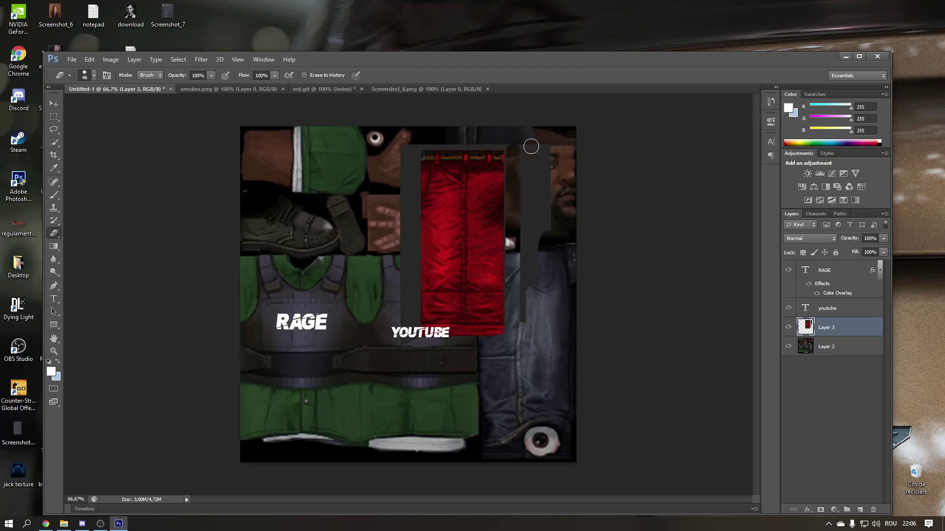
{"action": "mouse_move", "coordinate": [512, 227]}
{"action": "left_mouse_down"}
{"action": "mouse_move", "coordinate": [527, 273]}
{"action": "mouse_move", "coordinate": [526, 330]}
{"action": "left_mouse_up"}
{"action": "mouse_move", "coordinate": [539, 231]}
{"action": "left_mouse_down"}
{"action": "mouse_move", "coordinate": [537, 249]}
{"action": "mouse_move", "coordinate": [523, 219]}
{"action": "left_mouse_up"}
{"action": "left_click_drag", "start_coordinate": [537, 188], "coordinate": [536, 227]}
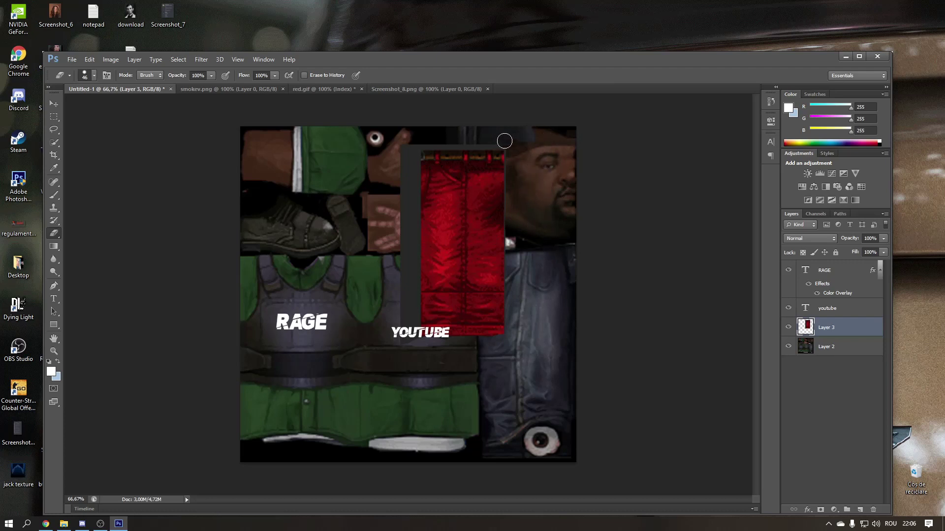
{"action": "left_click_drag", "start_coordinate": [402, 148], "coordinate": [393, 160]}
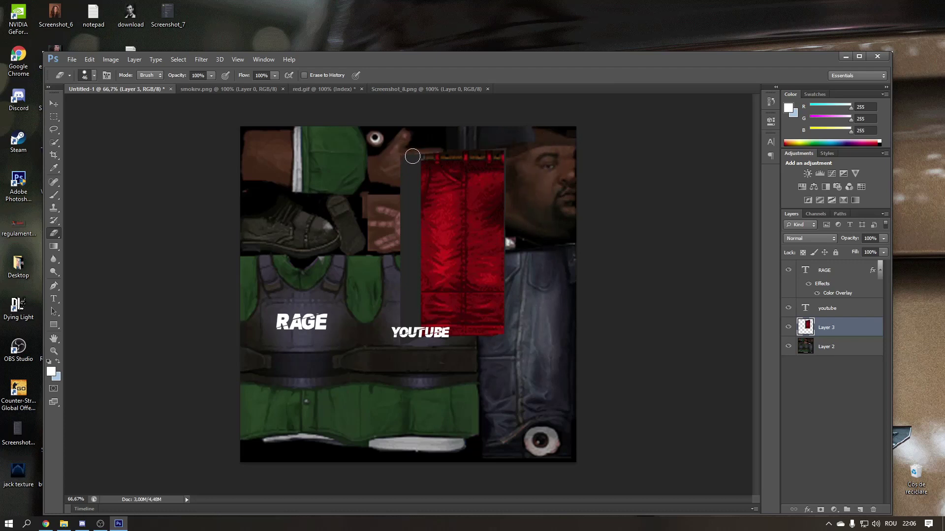
{"action": "left_click_drag", "start_coordinate": [410, 333], "coordinate": [411, 336]}
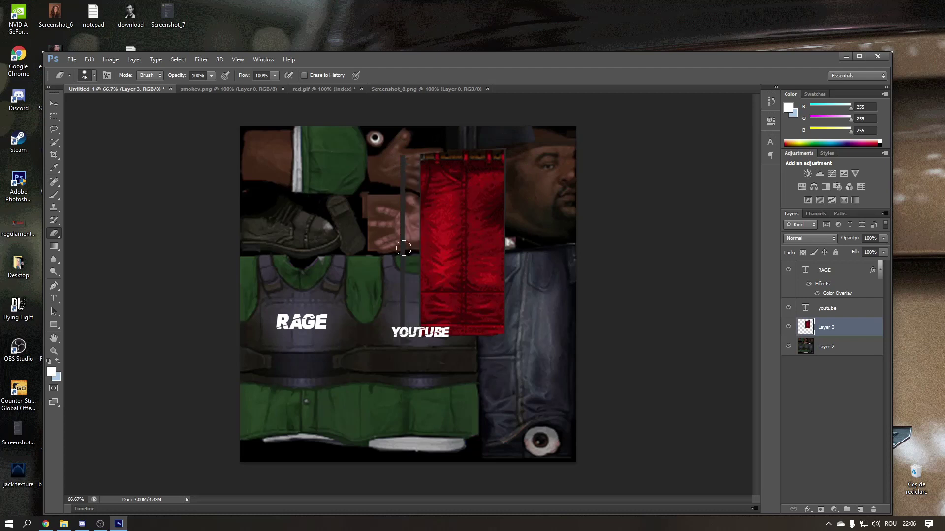
{"action": "left_click_drag", "start_coordinate": [398, 157], "coordinate": [408, 343]}
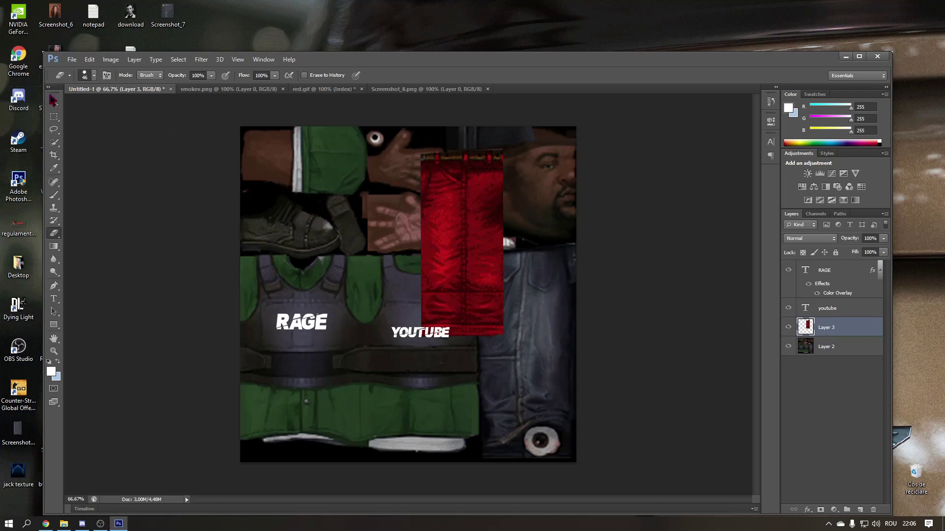
Move the red pants on Layer 3 over the jeans area and enlarge them with Free Transform to about 129% width and 115% height
{"action": "left_click", "coordinate": [54, 103]}
{"action": "left_click_drag", "start_coordinate": [495, 269], "coordinate": [537, 365]}
{"action": "key", "text": "ctrl+t"}
{"action": "left_click_drag", "start_coordinate": [596, 458], "coordinate": [622, 472]}
{"action": "mouse_move", "coordinate": [581, 446]}
{"action": "left_mouse_down"}
{"action": "mouse_move", "coordinate": [598, 509]}
{"action": "mouse_move", "coordinate": [569, 447]}
{"action": "mouse_move", "coordinate": [582, 453]}
{"action": "left_mouse_up"}
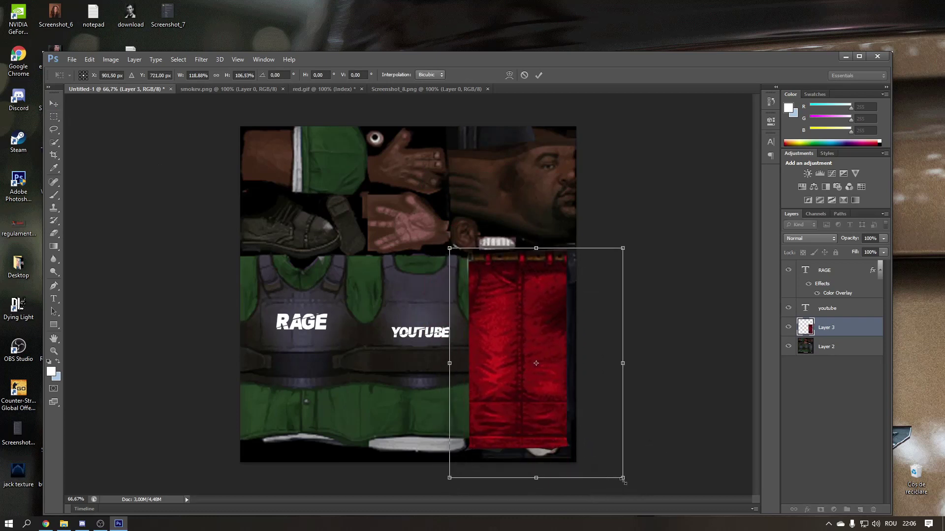
{"action": "left_click_drag", "start_coordinate": [622, 478], "coordinate": [638, 495]}
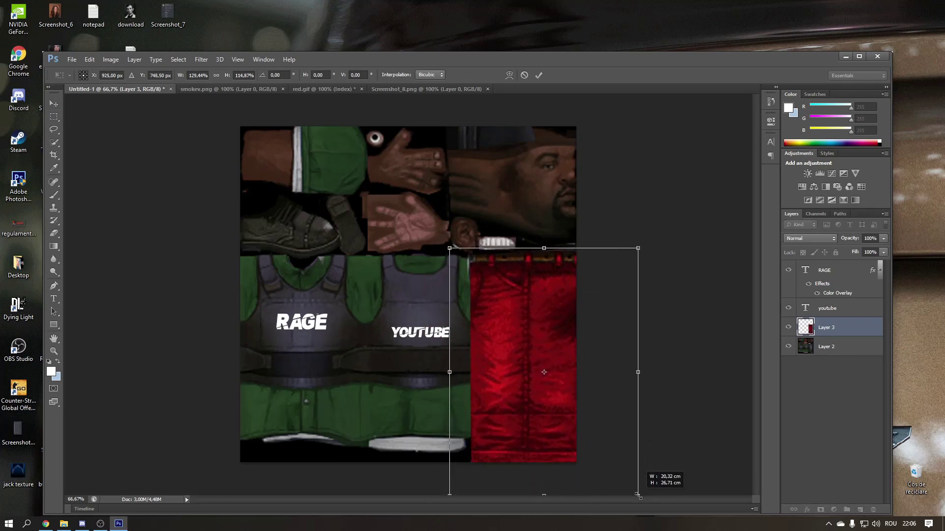
{"action": "mouse_move", "coordinate": [572, 421]}
{"action": "left_mouse_down"}
{"action": "mouse_move", "coordinate": [585, 455]}
{"action": "mouse_move", "coordinate": [573, 420]}
{"action": "left_mouse_up"}
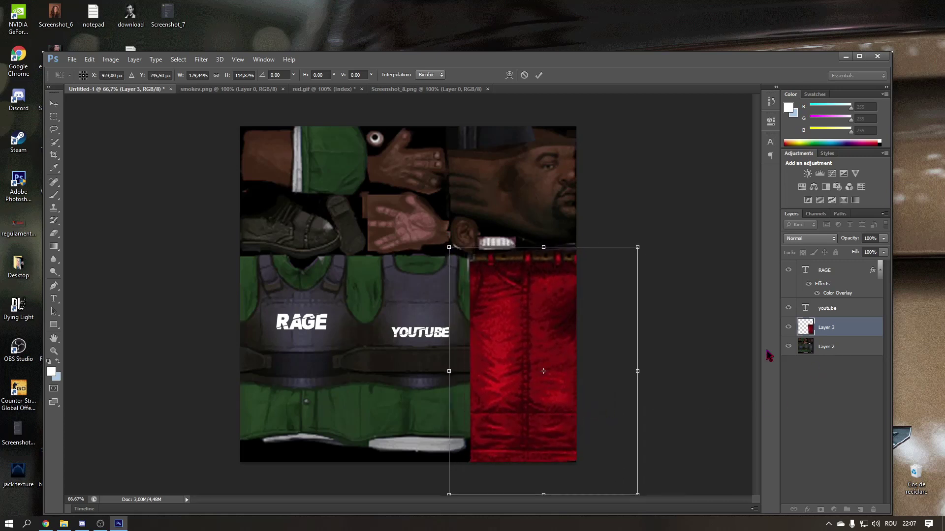
{"action": "key", "text": "Return"}
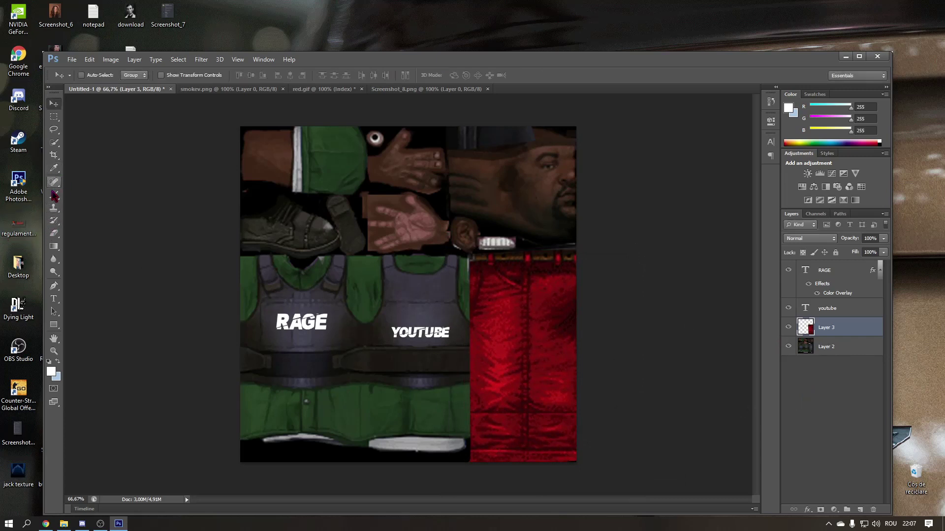
Try erasing the red pants over the covered eyeball, and delete those eraser strokes from the history
{"action": "left_click", "coordinate": [55, 234]}
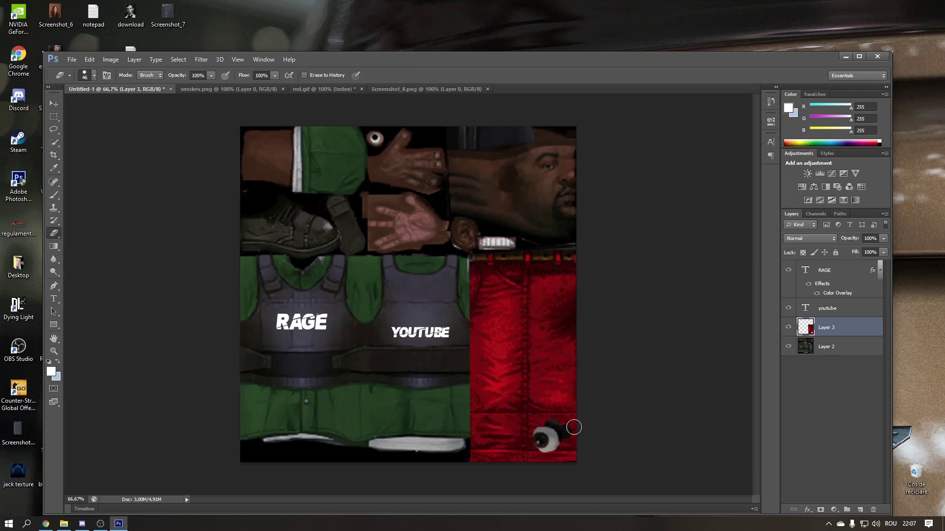
{"action": "left_click", "coordinate": [772, 102]}
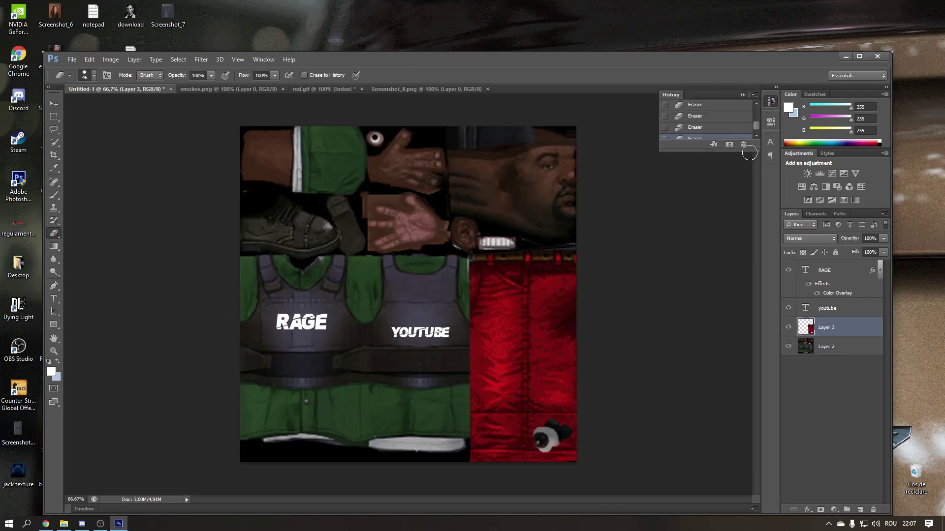
{"action": "left_click", "coordinate": [743, 145]}
{"action": "key", "text": "Return"}
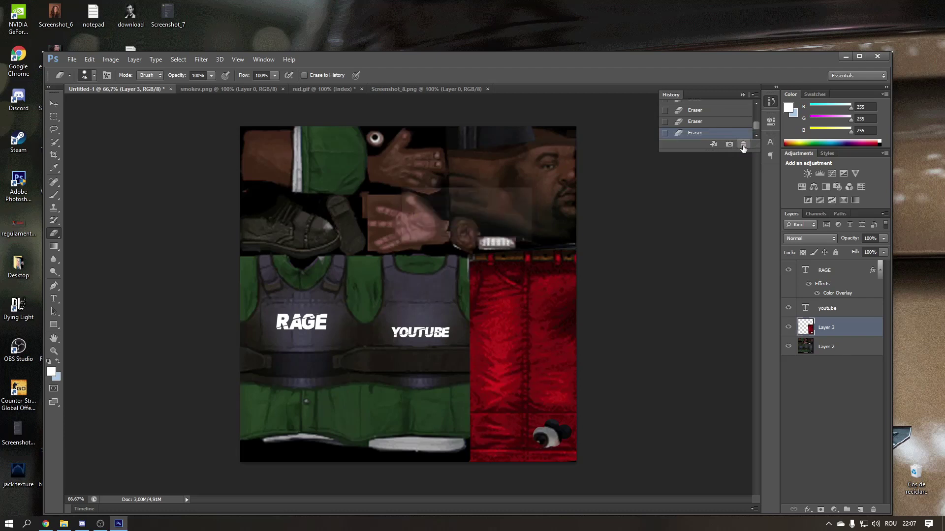
{"action": "left_click", "coordinate": [743, 145]}
{"action": "key", "text": "Return"}
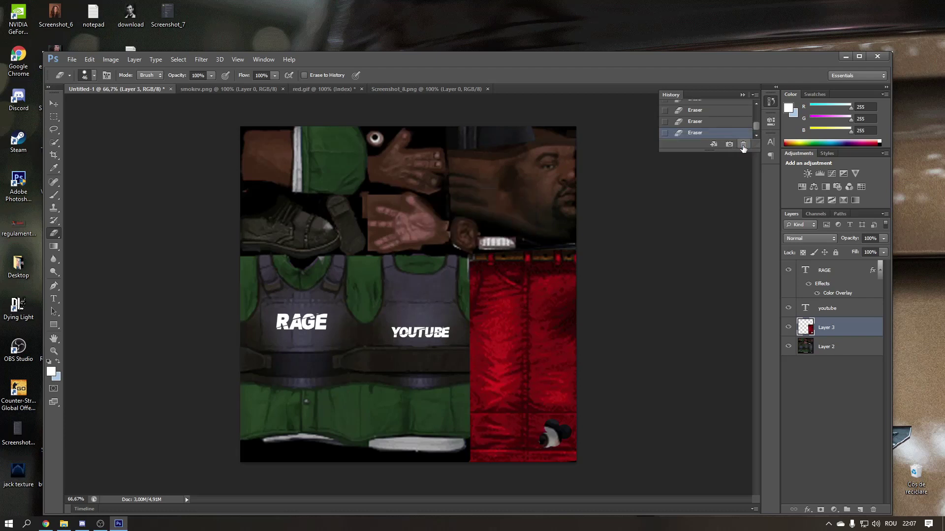
{"action": "left_click", "coordinate": [743, 145]}
{"action": "key", "text": "Return"}
{"action": "left_click", "coordinate": [743, 145]}
{"action": "key", "text": "Return"}
{"action": "left_click", "coordinate": [743, 145]}
{"action": "key", "text": "Return"}
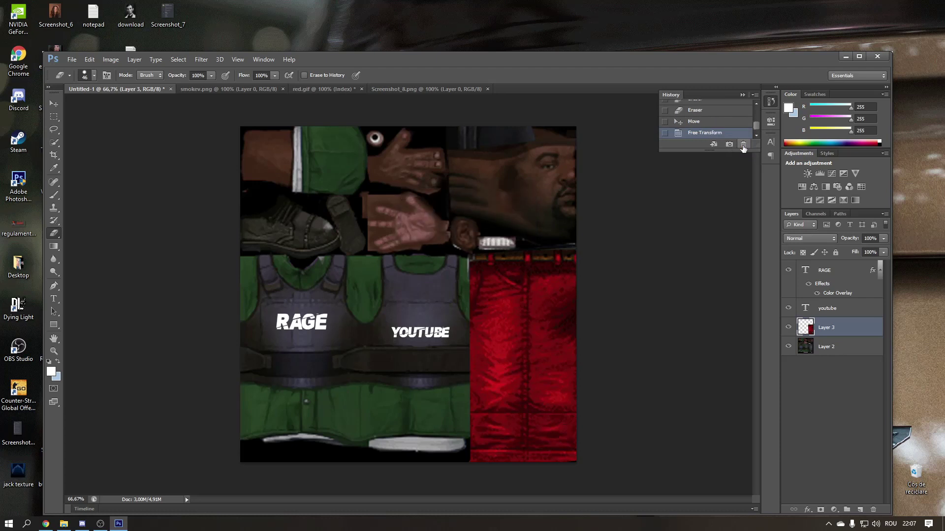
{"action": "left_click", "coordinate": [741, 97]}
Erase the part of the red pants on Layer 3 that covers the eyeball near the texture's lower edge
{"action": "left_click", "coordinate": [54, 195]}
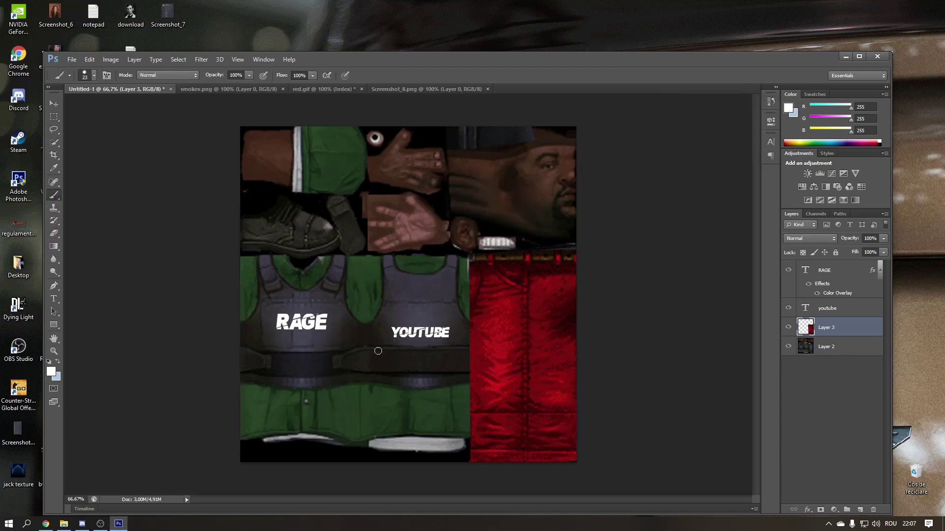
{"action": "left_click", "coordinate": [54, 233]}
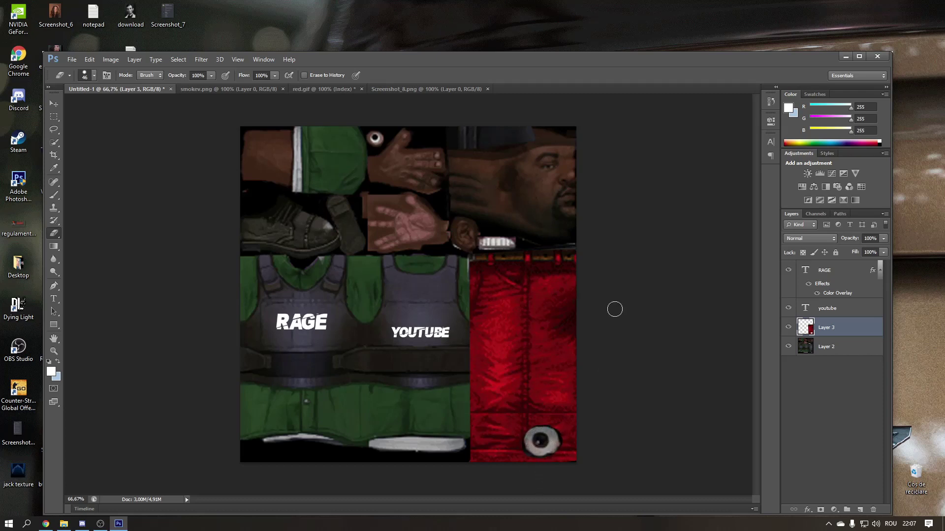
Save the finished texture to the desktop as the PNG file Untitled-1.png with the default PNG options
{"action": "left_click", "coordinate": [72, 59]}
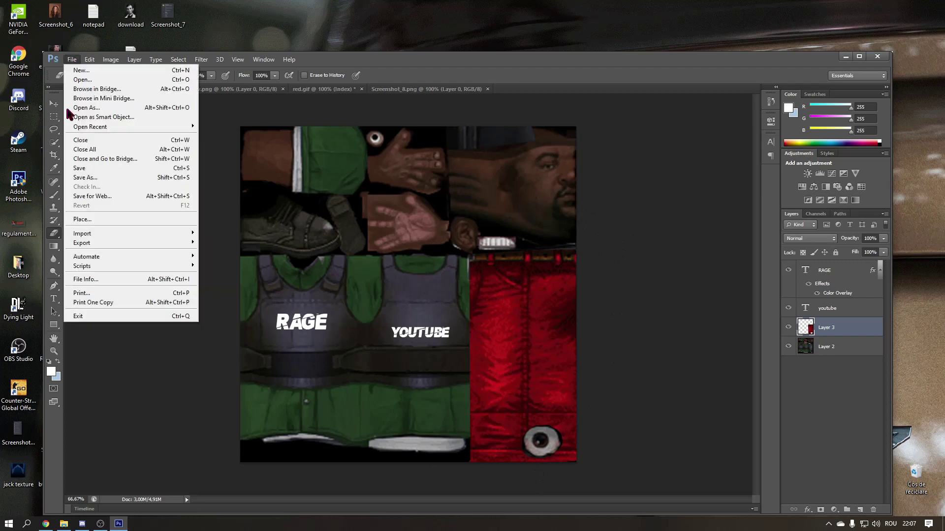
{"action": "left_click", "coordinate": [85, 178]}
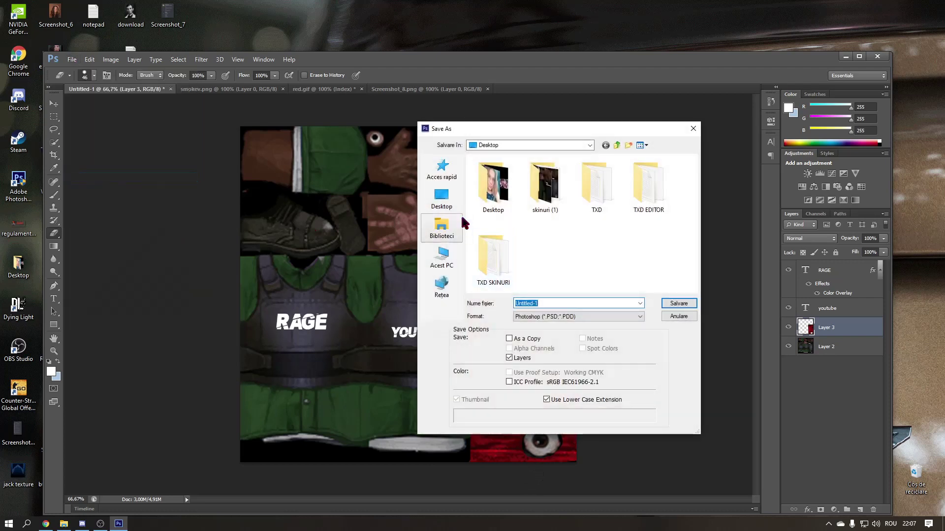
{"action": "left_click", "coordinate": [458, 210]}
{"action": "left_click", "coordinate": [575, 317]}
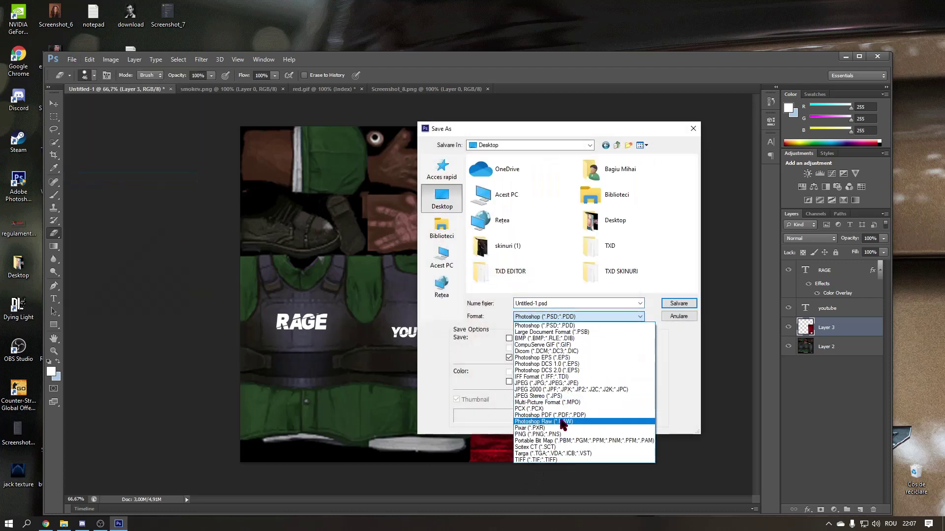
{"action": "left_click", "coordinate": [568, 434]}
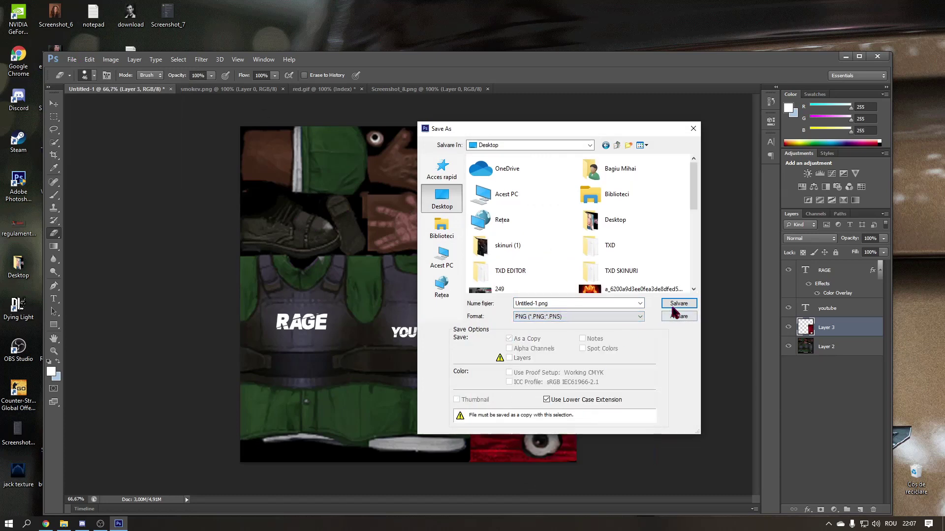
{"action": "left_click", "coordinate": [678, 304]}
{"action": "left_click", "coordinate": [521, 164]}
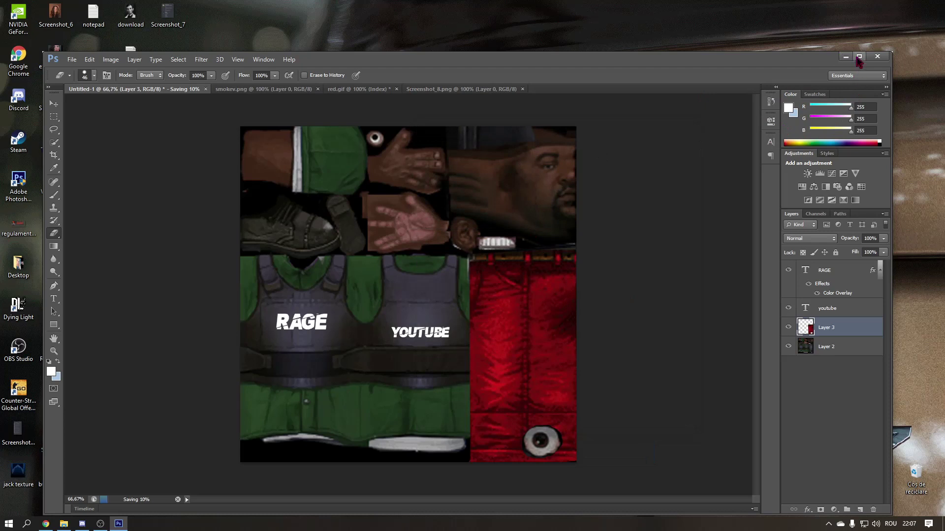
Quit Photoshop without saving the open documents, and move the red and Untitled-1 files to free space on the desktop
{"action": "left_click", "coordinate": [877, 56]}
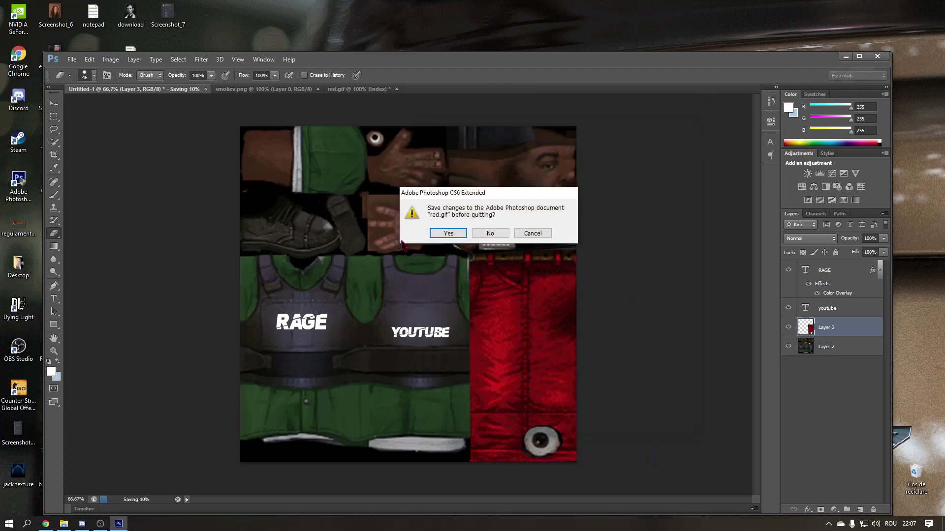
{"action": "left_click", "coordinate": [539, 233]}
{"action": "left_click", "coordinate": [877, 56]}
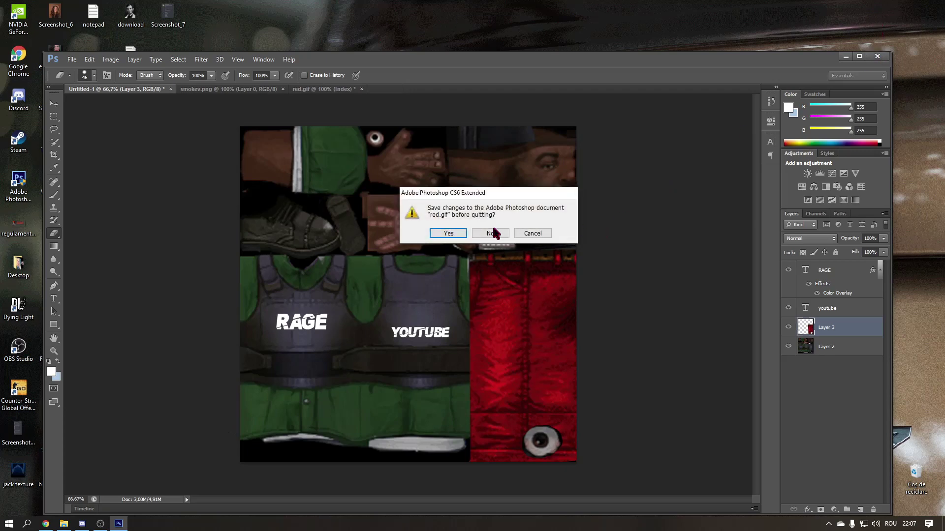
{"action": "left_click", "coordinate": [487, 233]}
{"action": "left_click", "coordinate": [476, 236]}
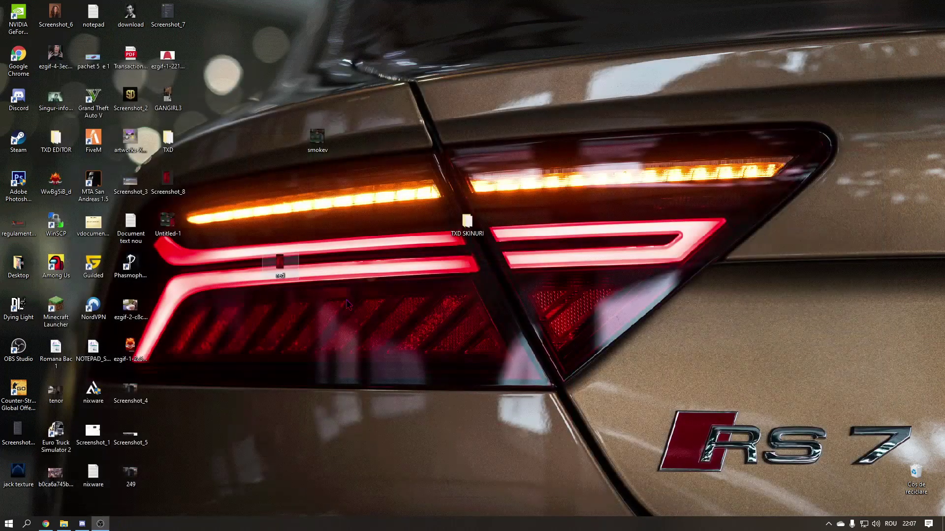
{"action": "left_click_drag", "start_coordinate": [280, 264], "coordinate": [392, 182]}
{"action": "left_click_drag", "start_coordinate": [167, 222], "coordinate": [317, 303]}
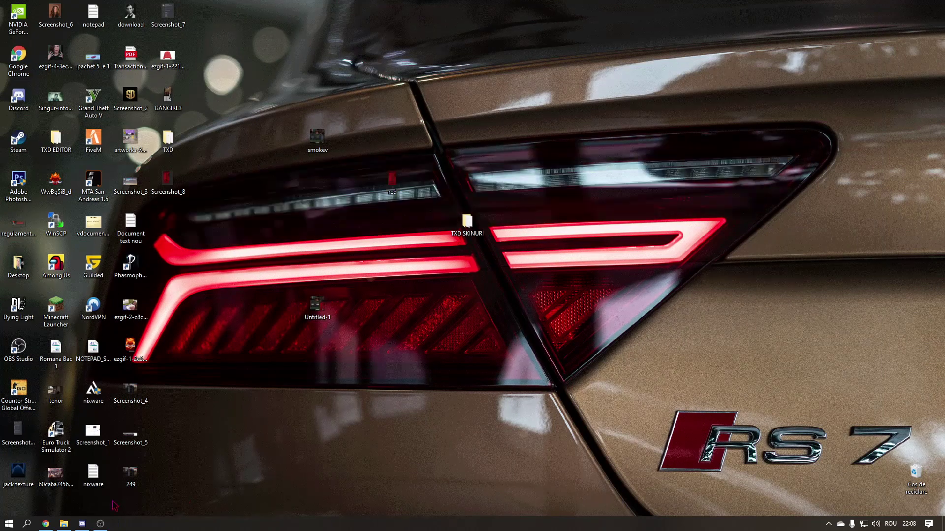
Switch to Discord and search for the contact to open their direct-message conversation
{"action": "left_click", "coordinate": [82, 524]}
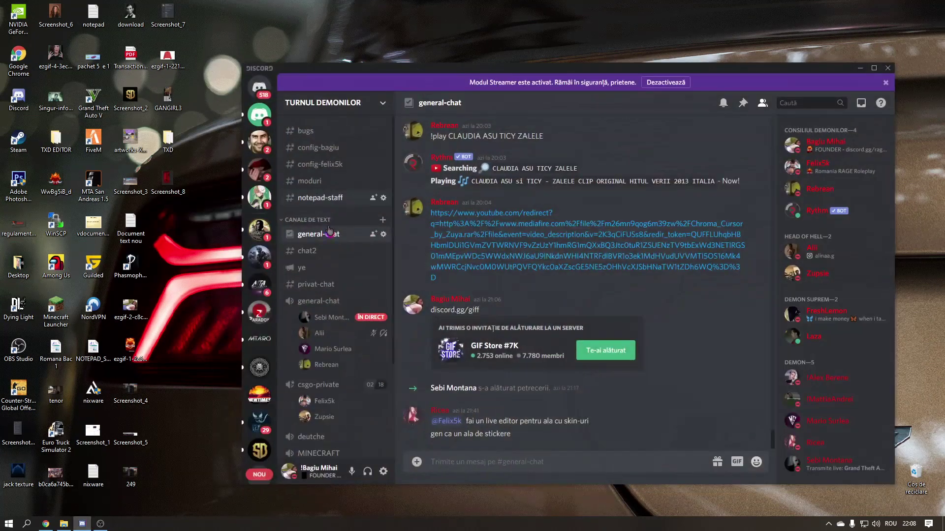
{"action": "left_click", "coordinate": [259, 87]}
{"action": "left_click", "coordinate": [337, 103]}
{"action": "key", "text": "Return"}
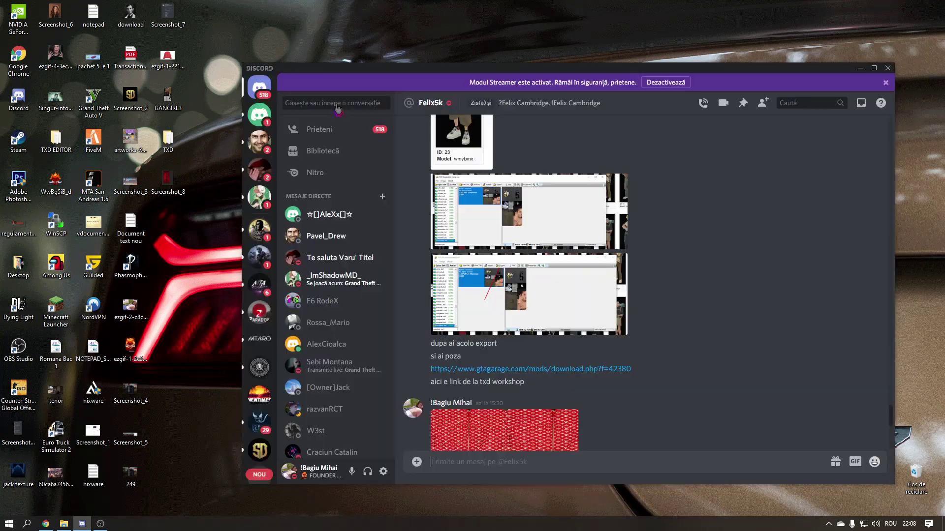
{"action": "left_click", "coordinate": [337, 104]}
{"action": "type", "text": "rebrea"}
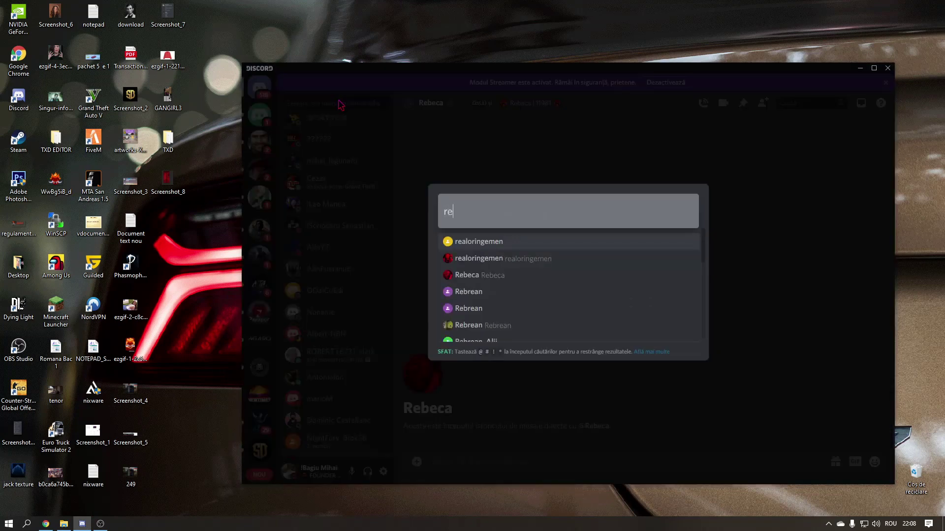
{"action": "key", "text": "Down"}
{"action": "key", "text": "Down"}
{"action": "key", "text": "Return"}
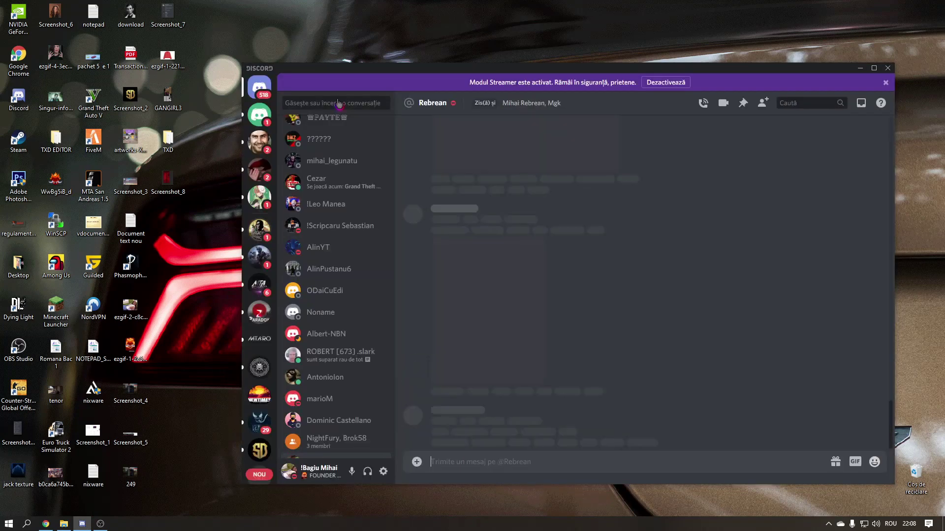
Upload Untitled-1.png from the desktop to the contact's Discord conversation
{"action": "left_click_drag", "start_coordinate": [600, 73], "coordinate": [818, 69]}
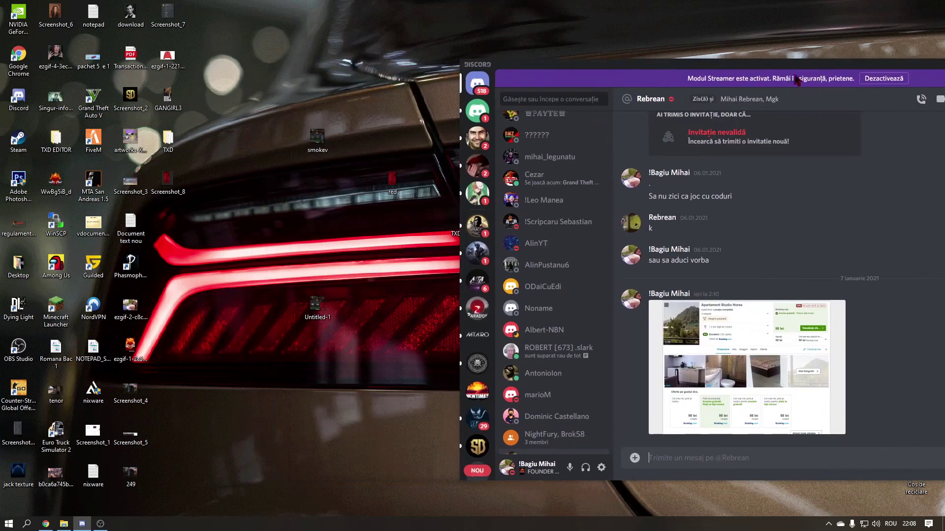
{"action": "left_click_drag", "start_coordinate": [392, 178], "coordinate": [182, 188]}
{"action": "left_click_drag", "start_coordinate": [542, 73], "coordinate": [437, 144]}
{"action": "left_click_drag", "start_coordinate": [317, 306], "coordinate": [608, 296]}
{"action": "left_click", "coordinate": [783, 394]}
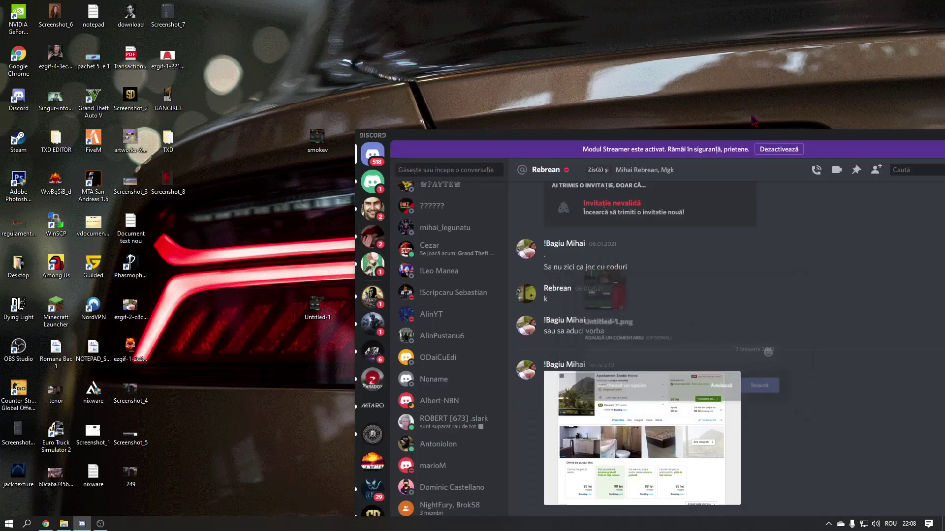
Copy the uploaded skin texture image from the Discord conversation and minimise Discord
{"action": "left_click_drag", "start_coordinate": [770, 129], "coordinate": [770, 71]}
{"action": "left_click_drag", "start_coordinate": [640, 75], "coordinate": [594, 25]}
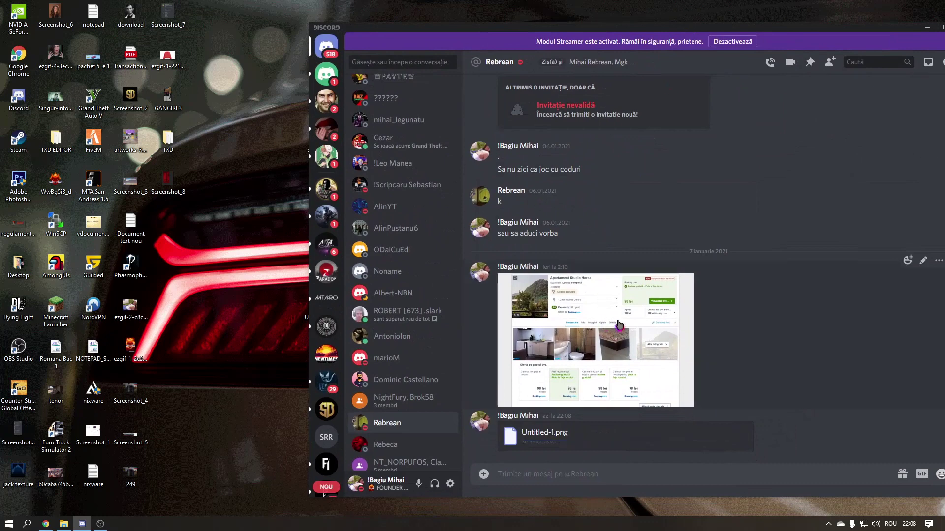
{"action": "right_click", "coordinate": [559, 389]}
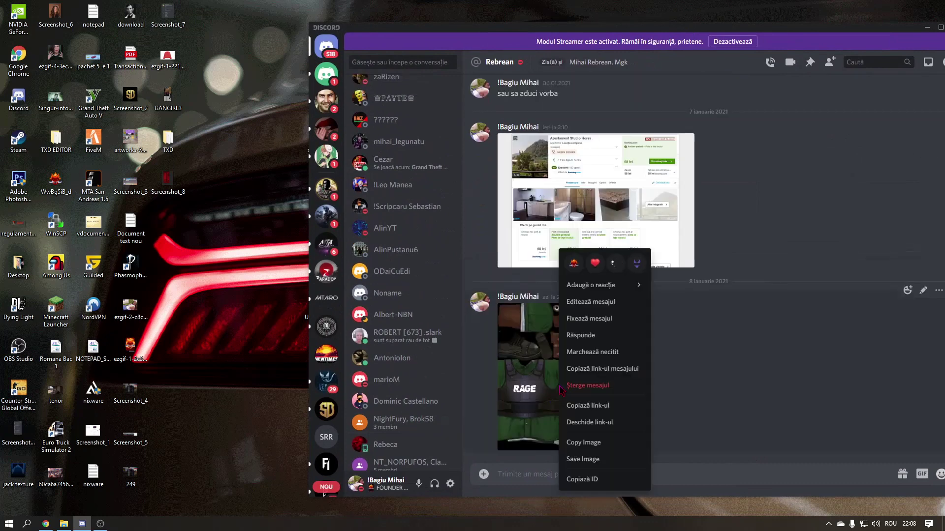
{"action": "left_click", "coordinate": [581, 442]}
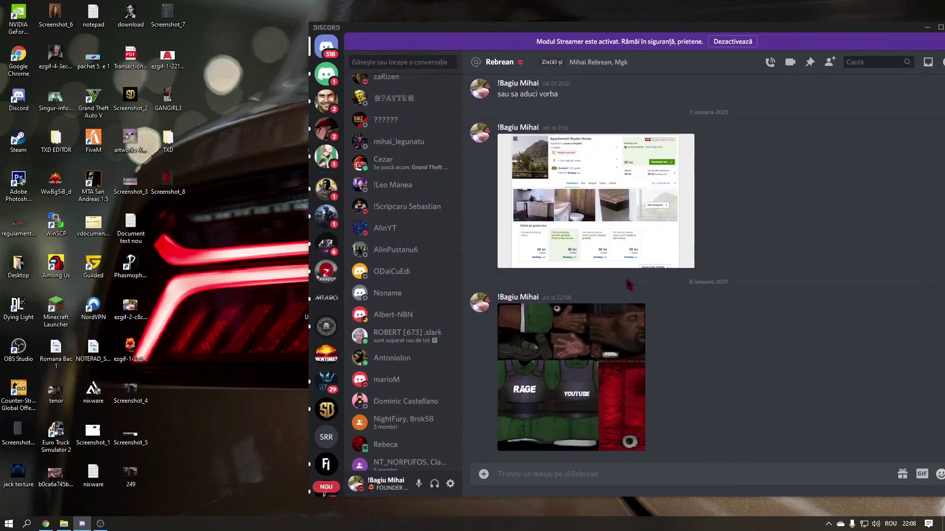
{"action": "left_click", "coordinate": [927, 27]}
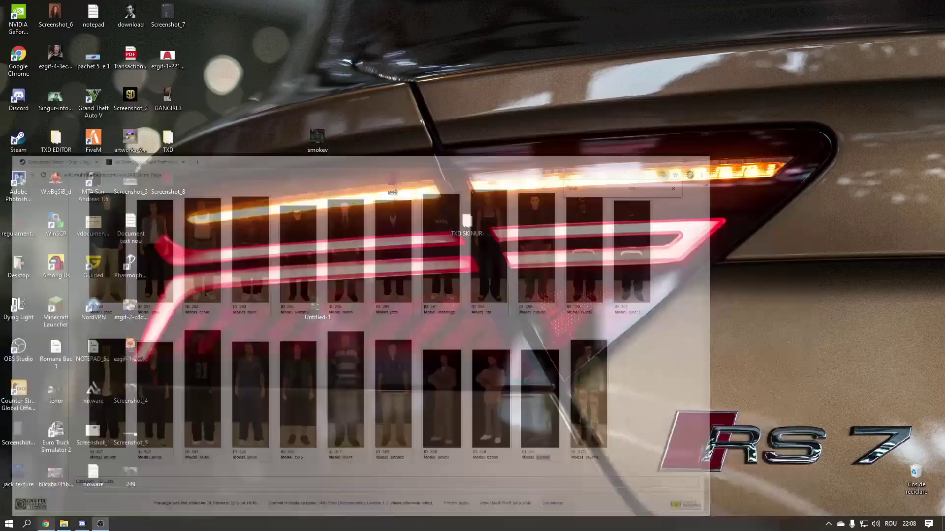
Search Windows for mta and launch MTA San Andreas, continuing past the d3d9.dll warning with the existing file
{"action": "left_click", "coordinate": [26, 523]}
{"action": "type", "text": "mta"}
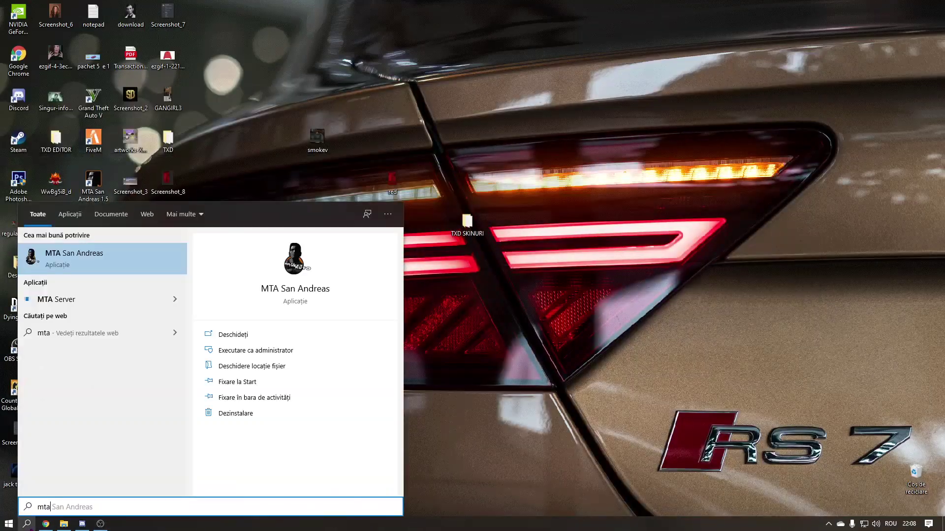
{"action": "key", "text": "Return"}
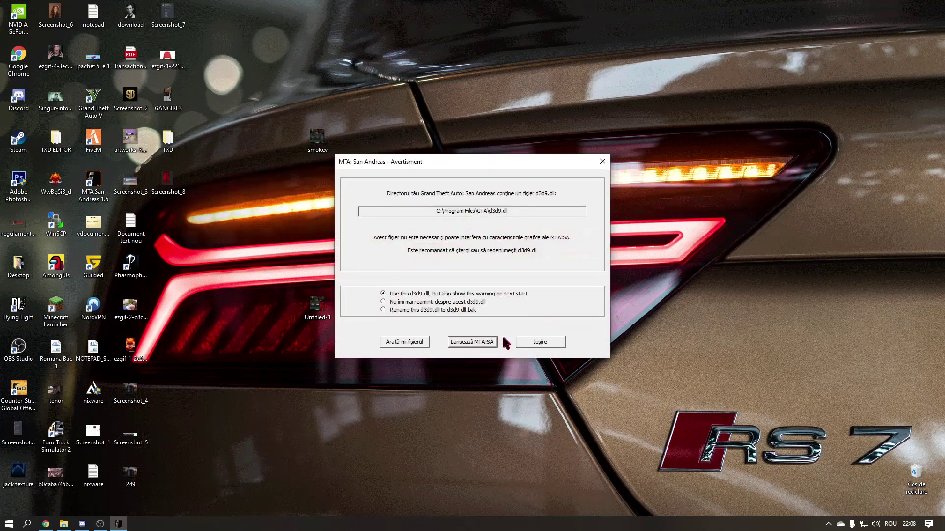
{"action": "left_click", "coordinate": [503, 339]}
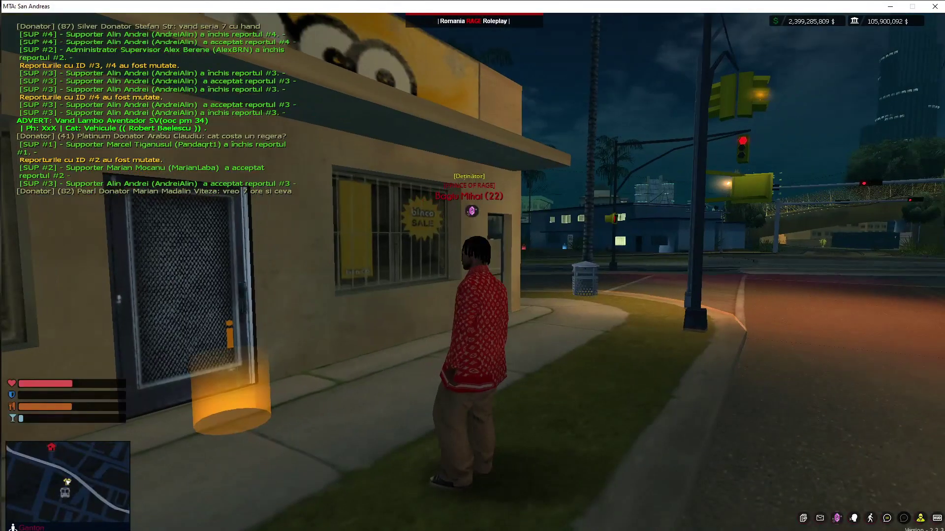
{"action": "key", "text": "w"}
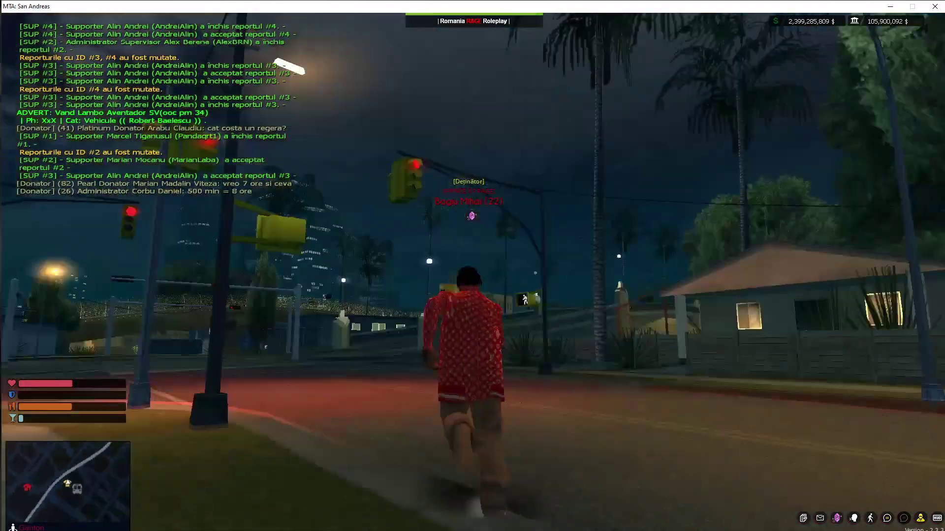
{"action": "key", "text": "w"}
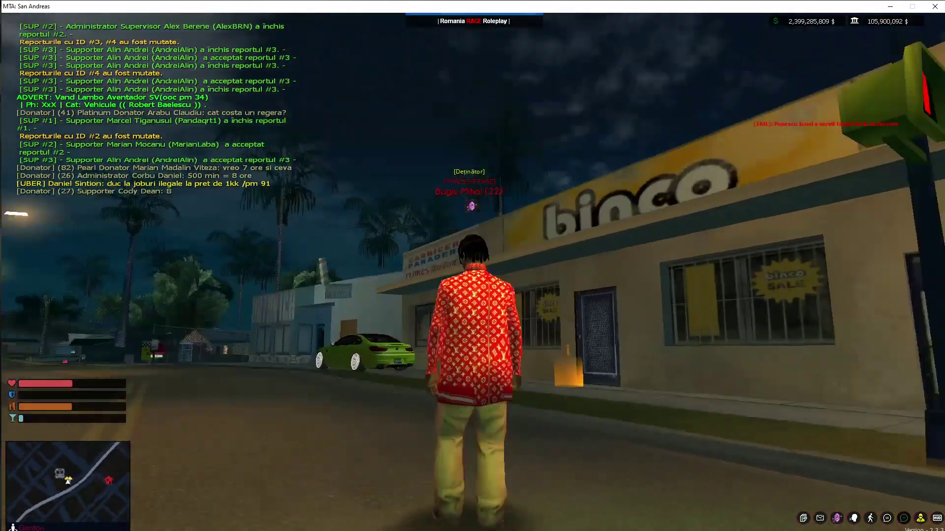
Check the city map briefly, walk the character to the Binco shop's door and enter the shop
{"action": "key", "text": "w"}
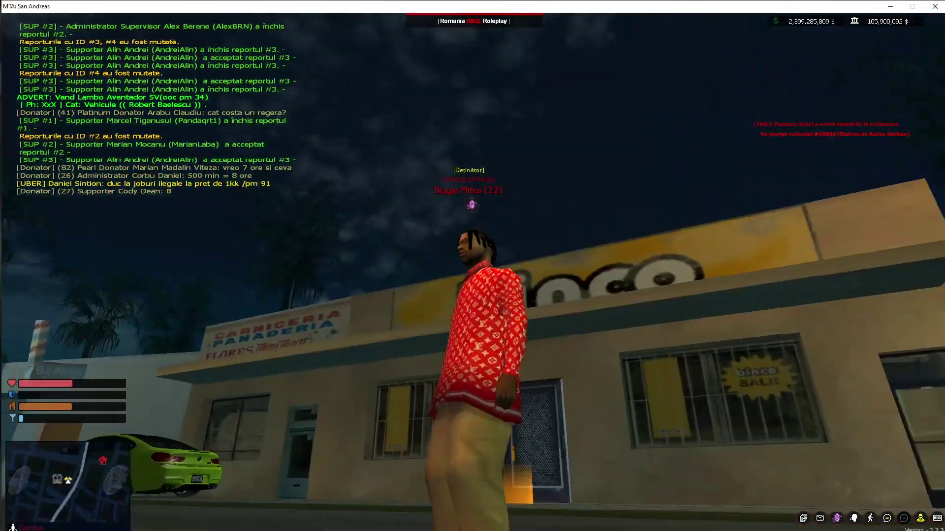
{"action": "key", "text": "w"}
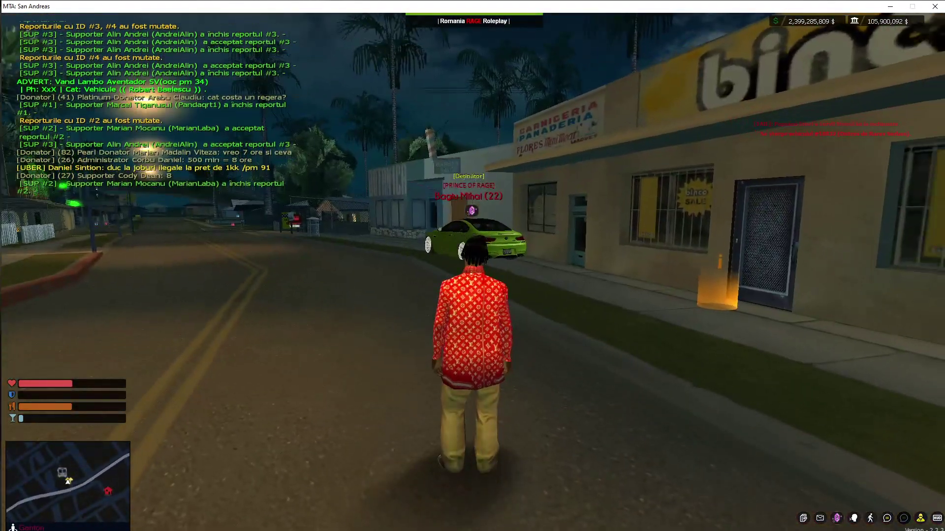
{"action": "key", "text": "F11"}
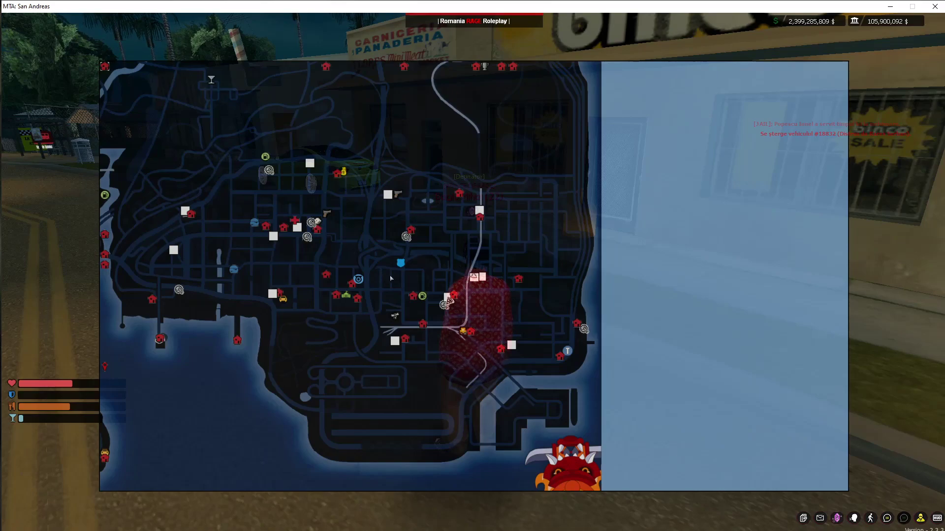
{"action": "key", "text": "F11"}
{"action": "key", "text": "w"}
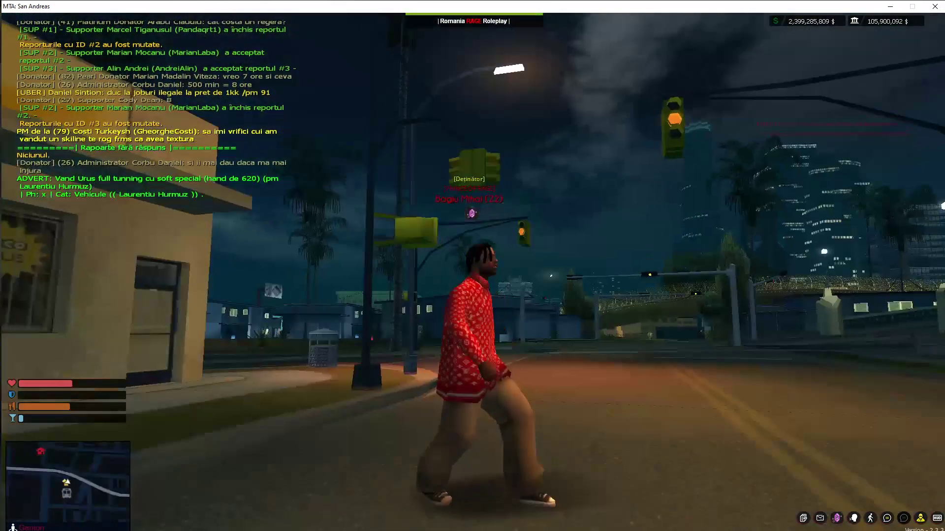
{"action": "key", "text": "w"}
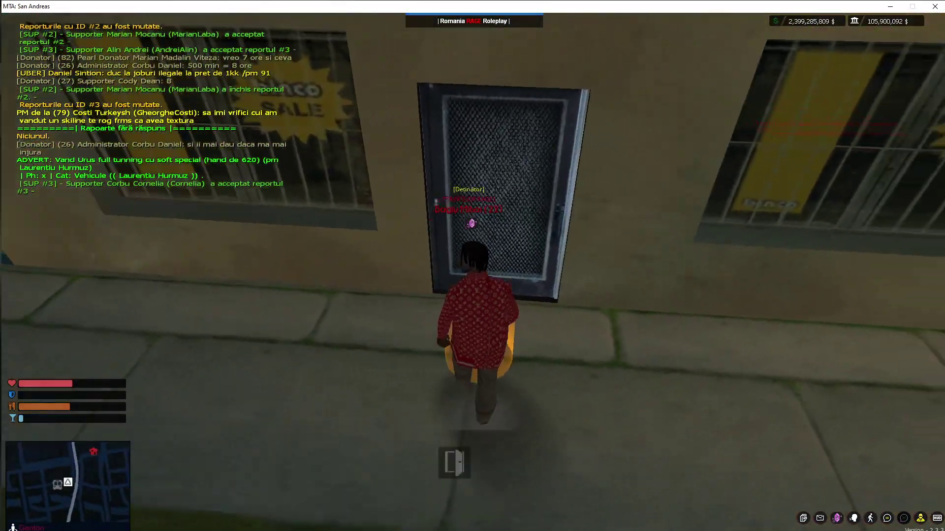
{"action": "key", "text": "e"}
Walk through the shop to the crouching clerk by the SKINURI CUSTOM sign and check the uploaded texture in the Discord conversation
{"action": "key", "text": "w"}
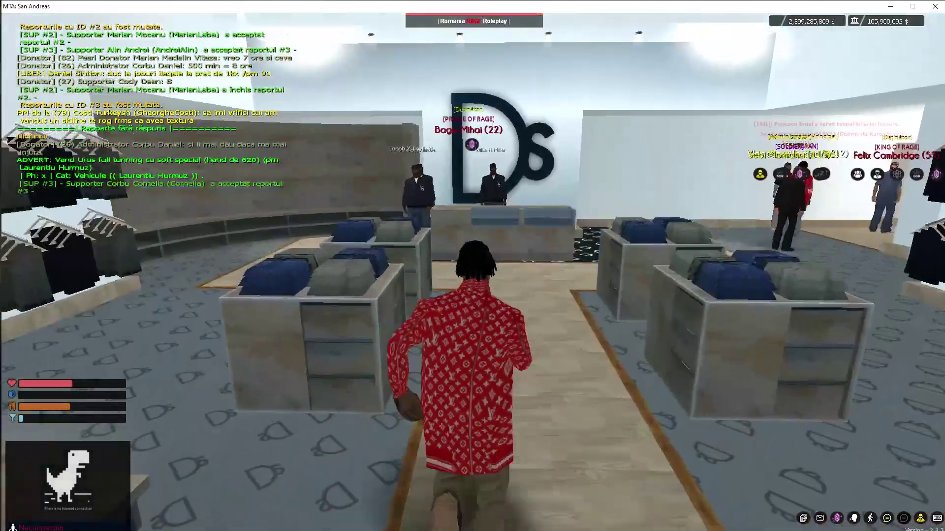
{"action": "key", "text": "w"}
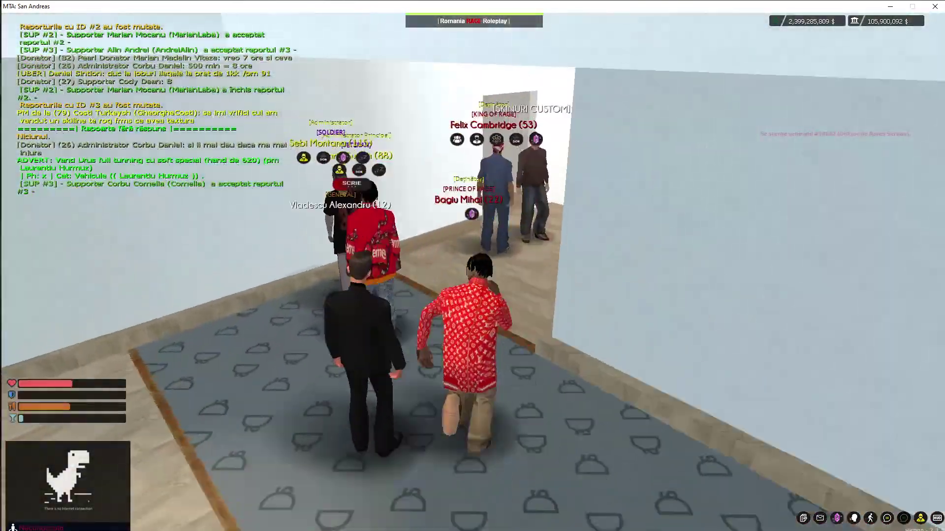
{"action": "key", "text": "w"}
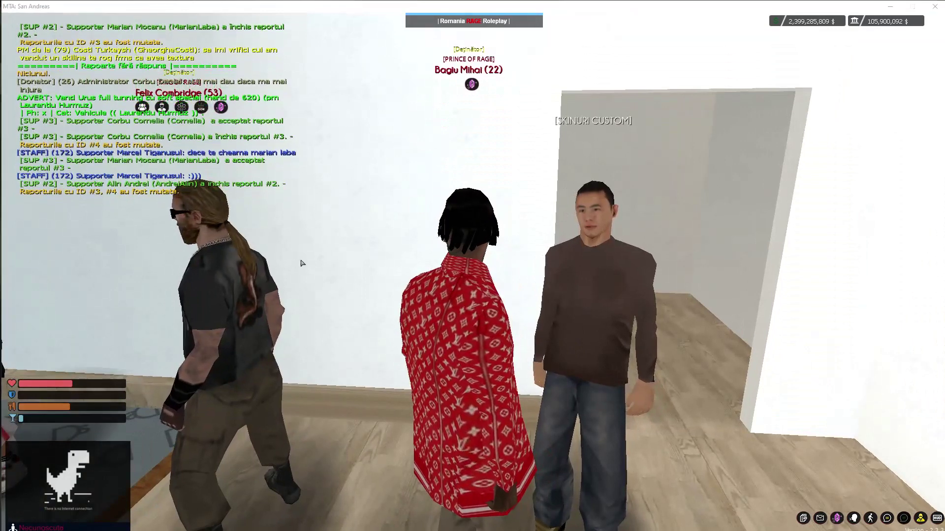
{"action": "key", "text": "alt+Tab"}
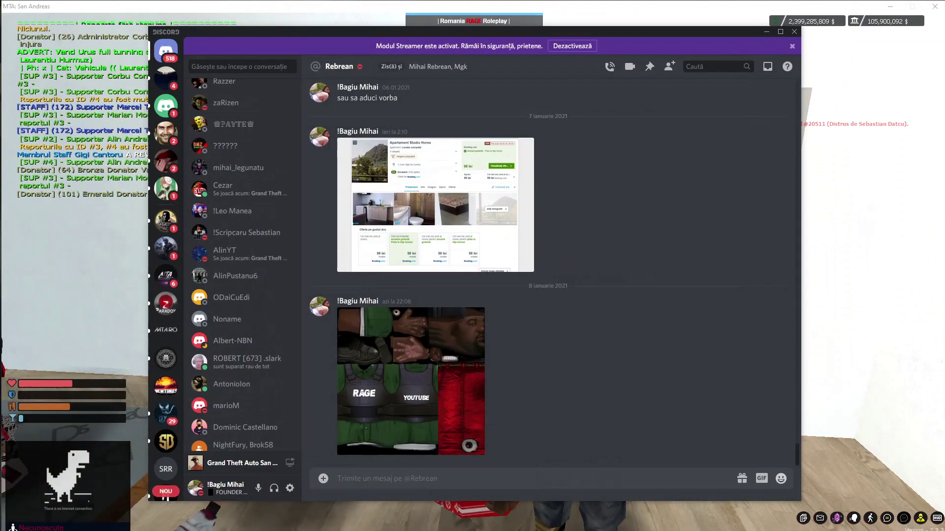
{"action": "key", "text": "alt+Tab"}
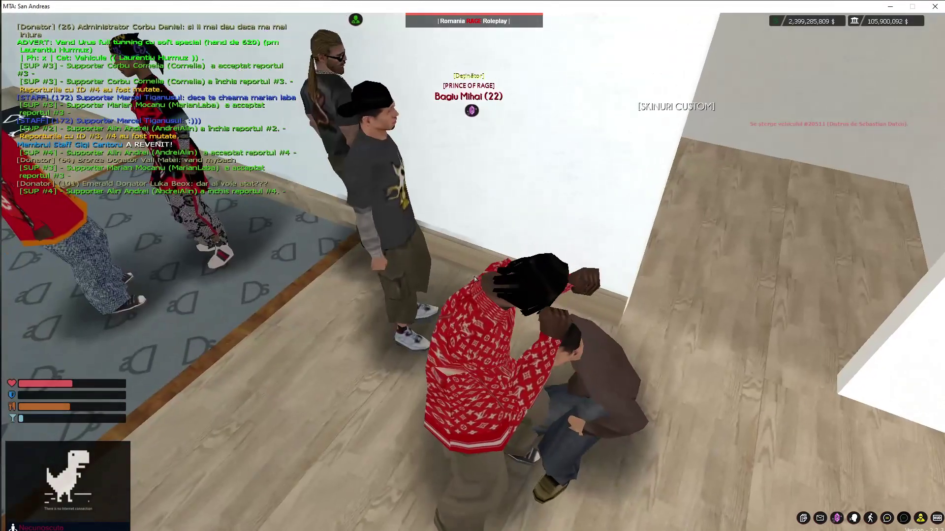
Open the clerk's Fashion list, move it clear of the clerk and start a new clothing entry
{"action": "left_click", "coordinate": [601, 370]}
{"action": "left_click", "coordinate": [633, 394]}
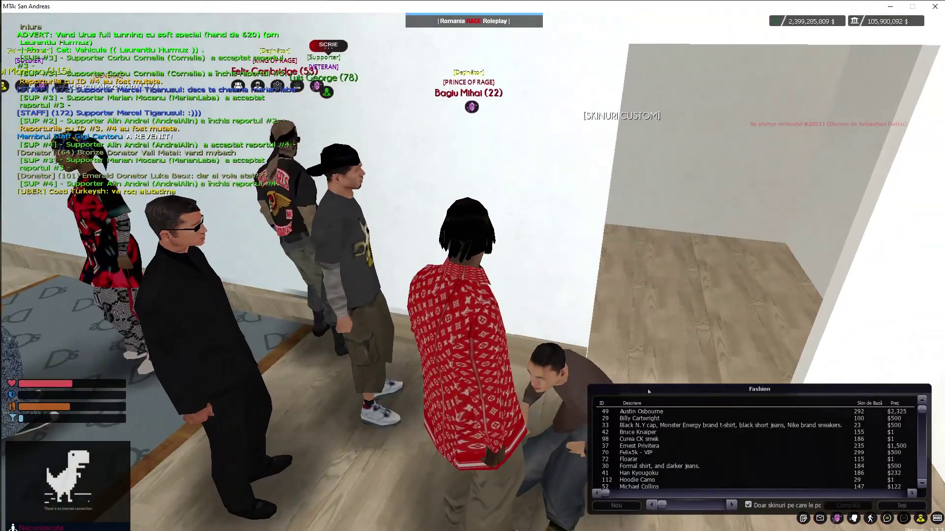
{"action": "left_click_drag", "start_coordinate": [647, 389], "coordinate": [552, 123]}
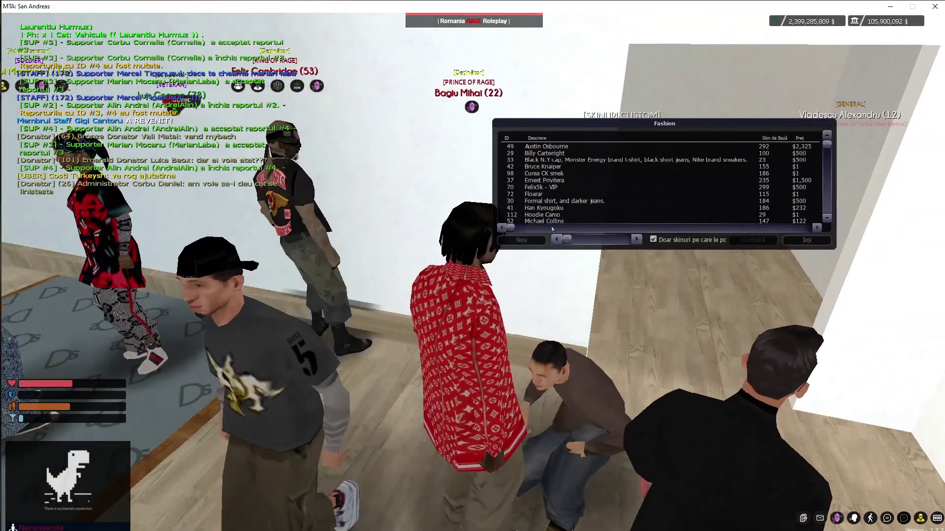
{"action": "left_click", "coordinate": [519, 240]}
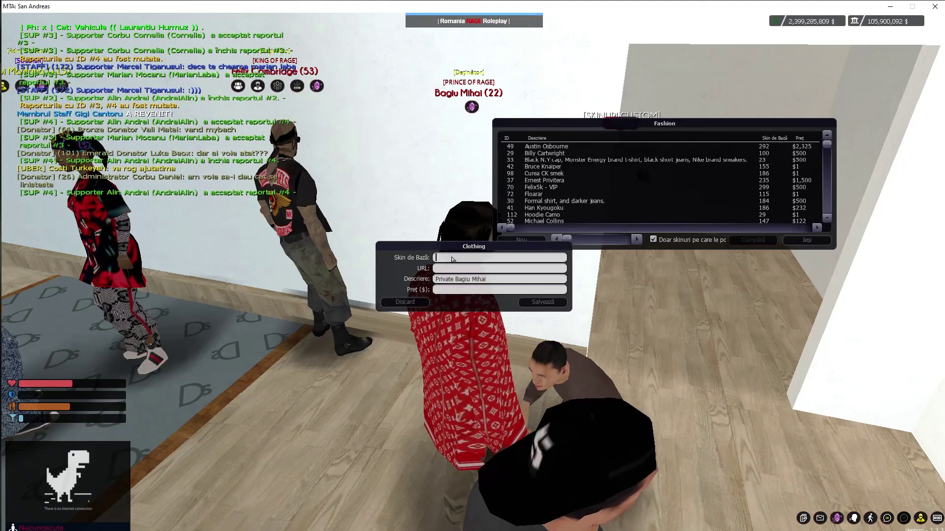
Look up the smokev skin ID on the MTA wiki skins page and enter 311 as the base skin of the new clothing
{"action": "key", "text": "alt+Tab"}
{"action": "key", "text": "alt+Tab"}
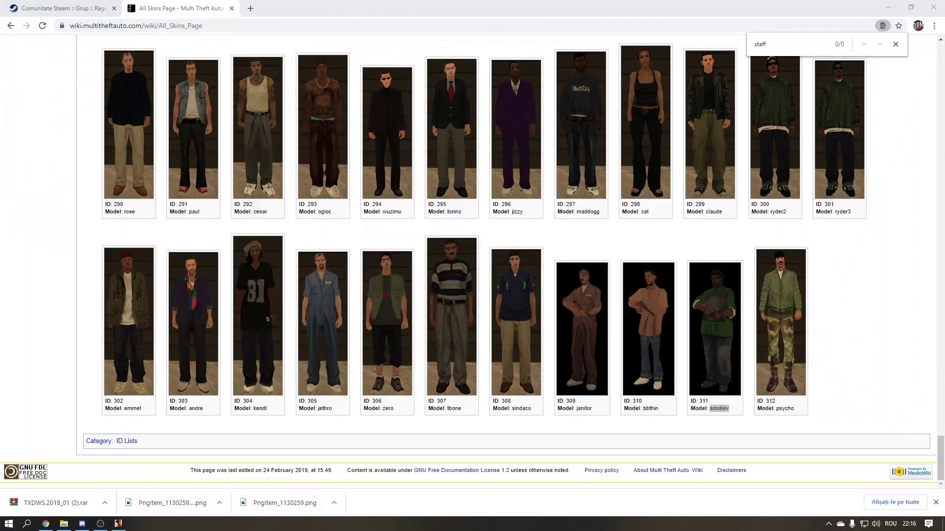
{"action": "key", "text": "alt+Tab"}
{"action": "type", "text": "311"}
Paste the copied Untitled-1.png link as the clothing's URL, set its price to $1 and save the entry
{"action": "left_click", "coordinate": [478, 267]}
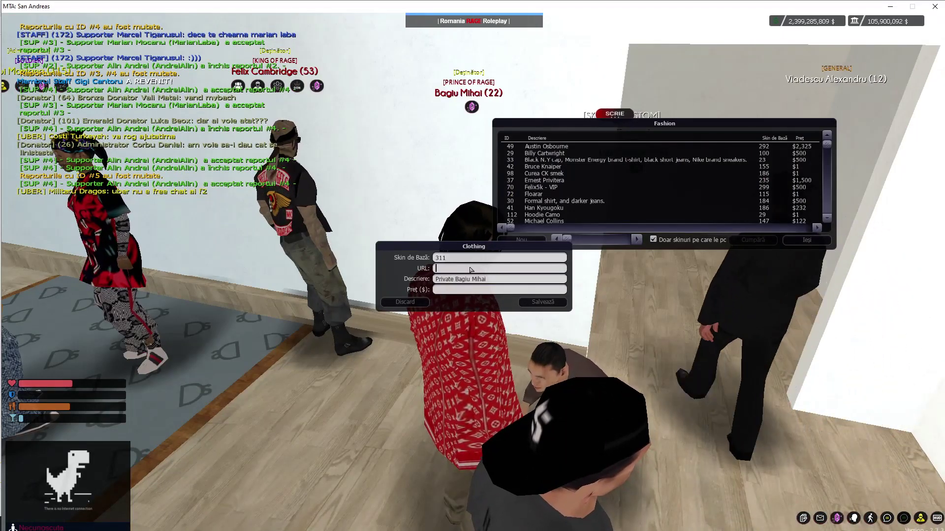
{"action": "key", "text": "ctrl+v"}
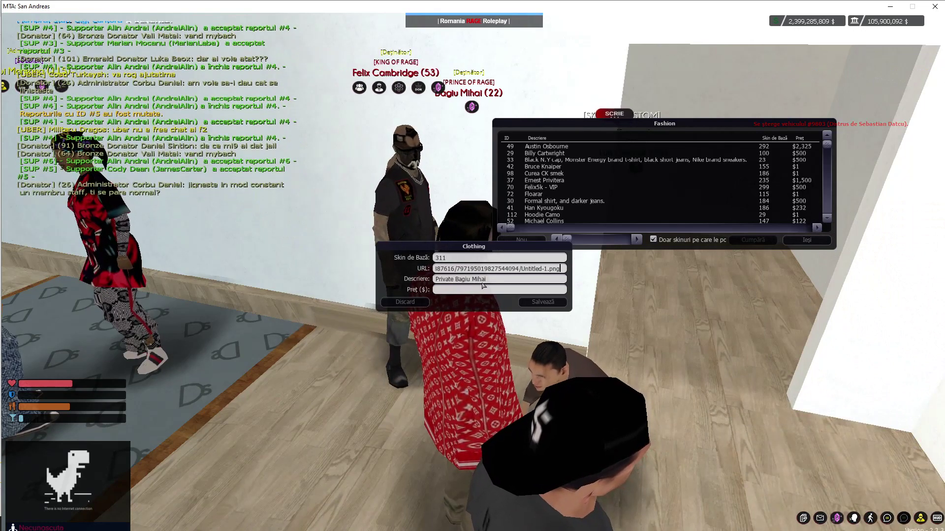
{"action": "left_click", "coordinate": [470, 289]}
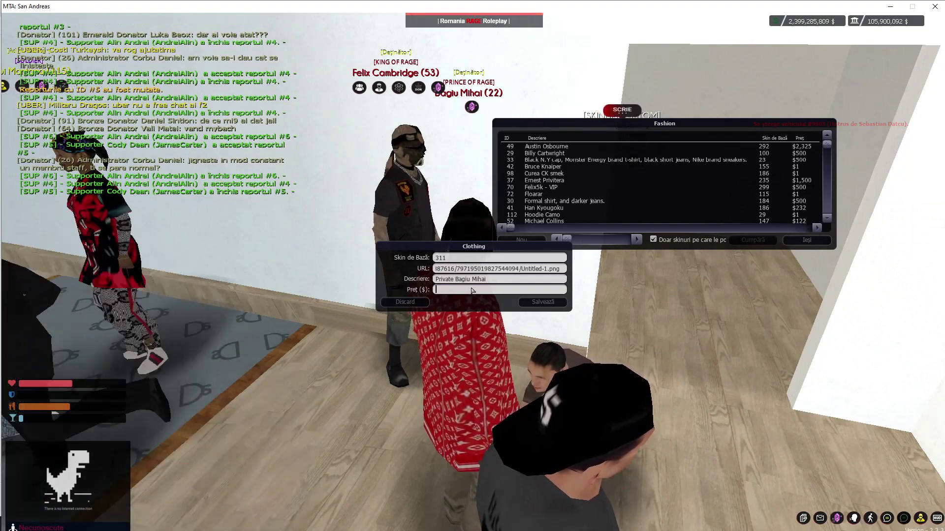
{"action": "type", "text": "1"}
{"action": "left_click", "coordinate": [542, 301]}
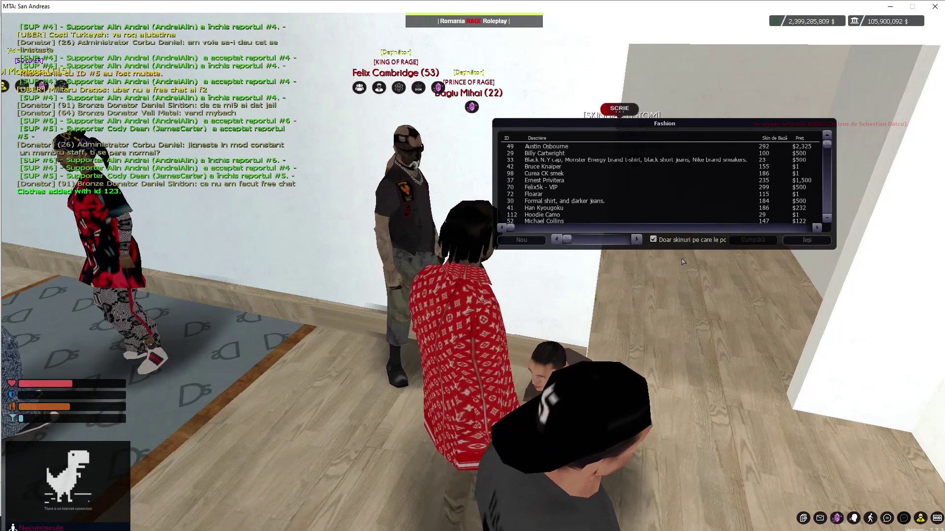
Reopen the clerk's Fashion list, turn off the filter Doar skinuri pe care le pc and select the new $1 clothing with base skin 311
{"action": "left_click", "coordinate": [806, 241]}
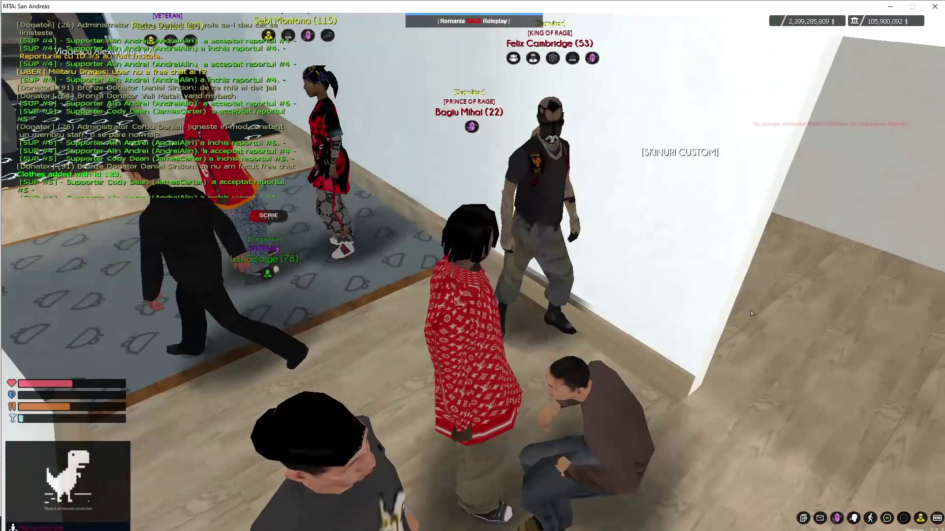
{"action": "left_click", "coordinate": [602, 393]}
{"action": "left_click", "coordinate": [623, 411]}
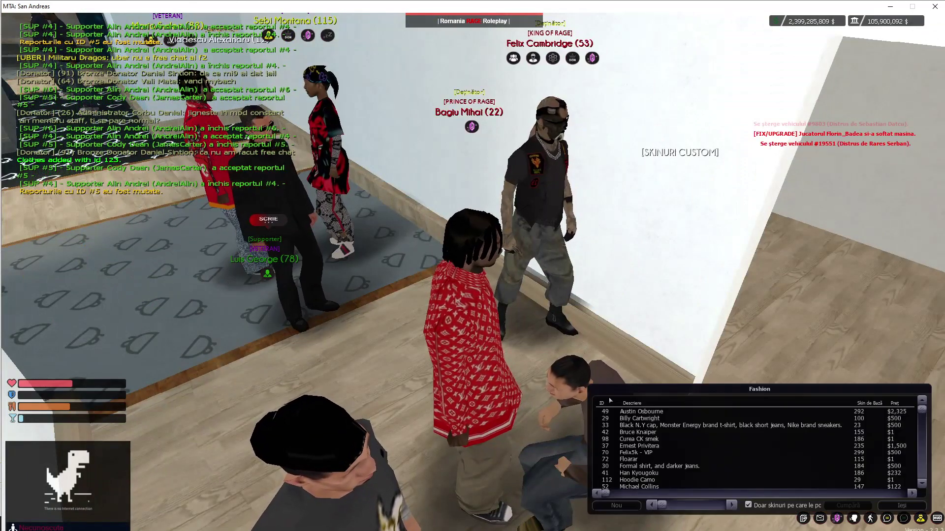
{"action": "left_click_drag", "start_coordinate": [687, 394], "coordinate": [590, 228]}
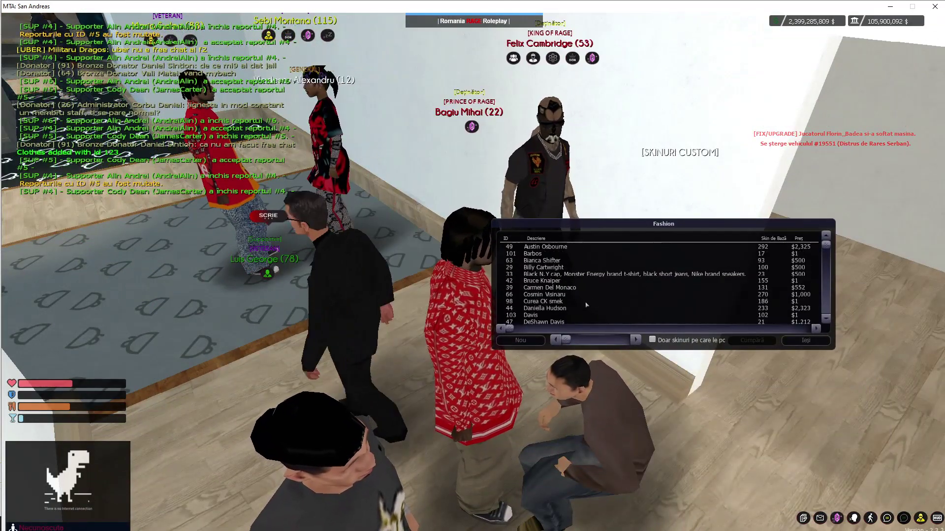
{"action": "scroll", "coordinate": [591, 296], "scroll_direction": "down", "scroll_amount": 5}
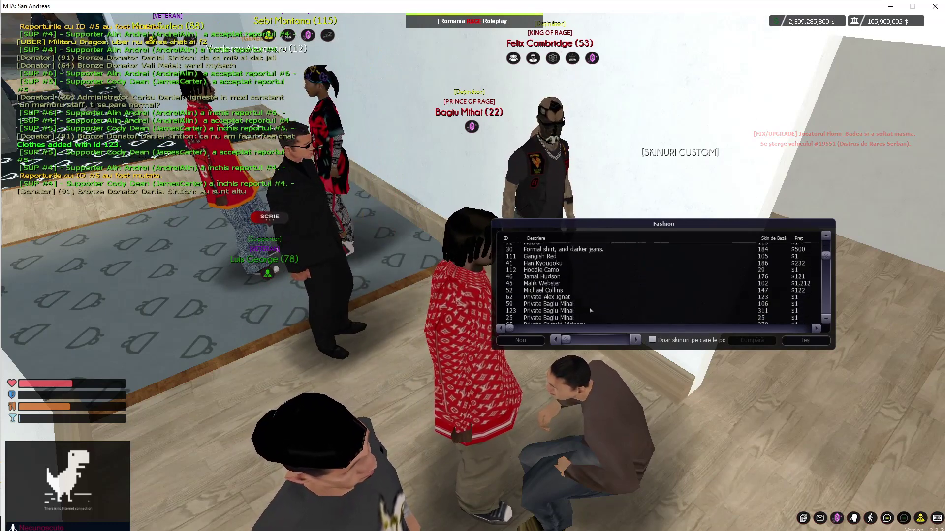
{"action": "left_click", "coordinate": [763, 311]}
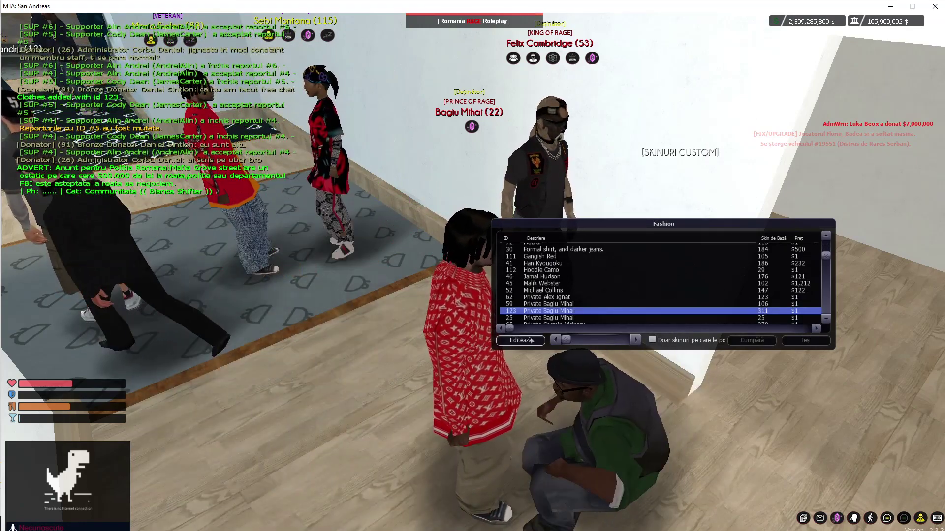